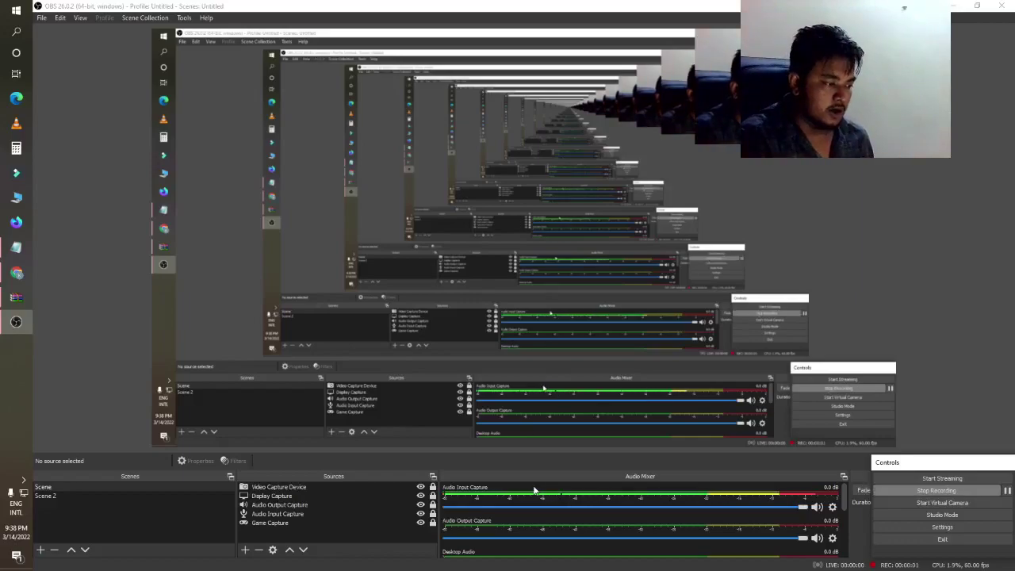
- Bring the WinRAR window holding the vecteezy business-card template ZIP to the front
left_click(16, 297)
left_click(241, 241)
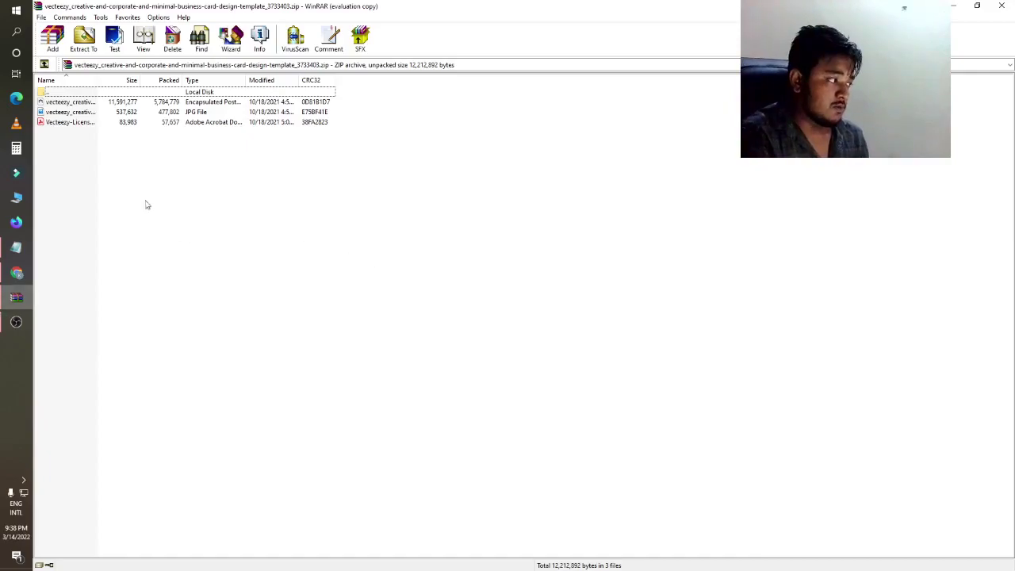
- Open the template's EPS file from the archive in Adobe Illustrator
left_click(62, 103)
double_click(64, 104)
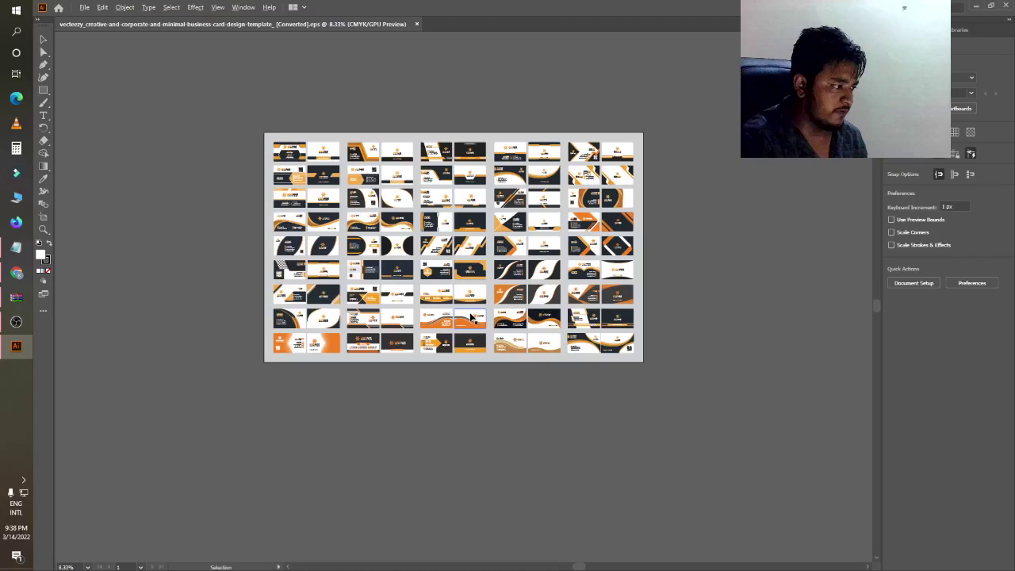
- Zoom in and out across the sheet to inspect the orange-and-black card designs
scroll(346, 183, "up", 4)
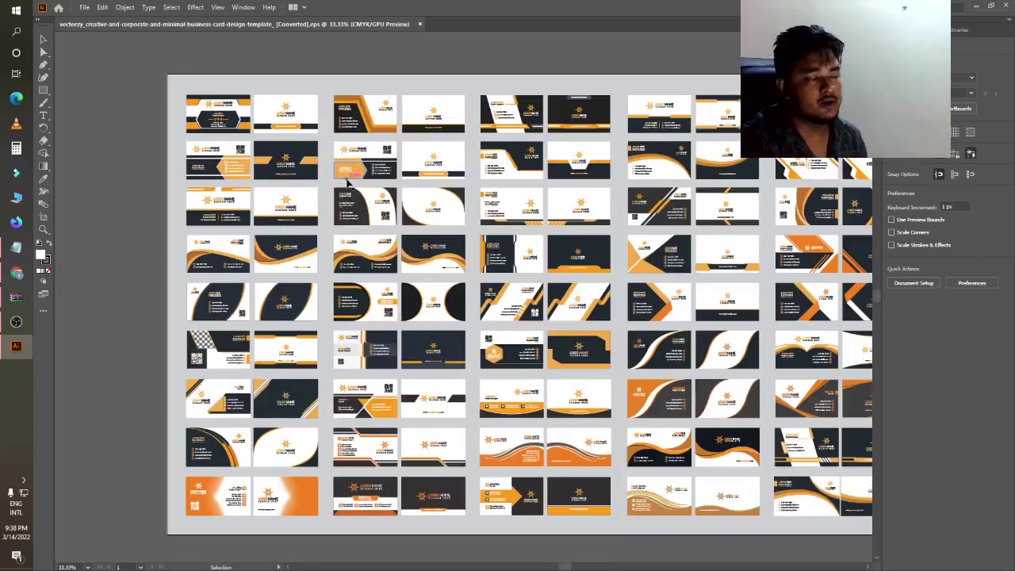
scroll(347, 182, "down", 2)
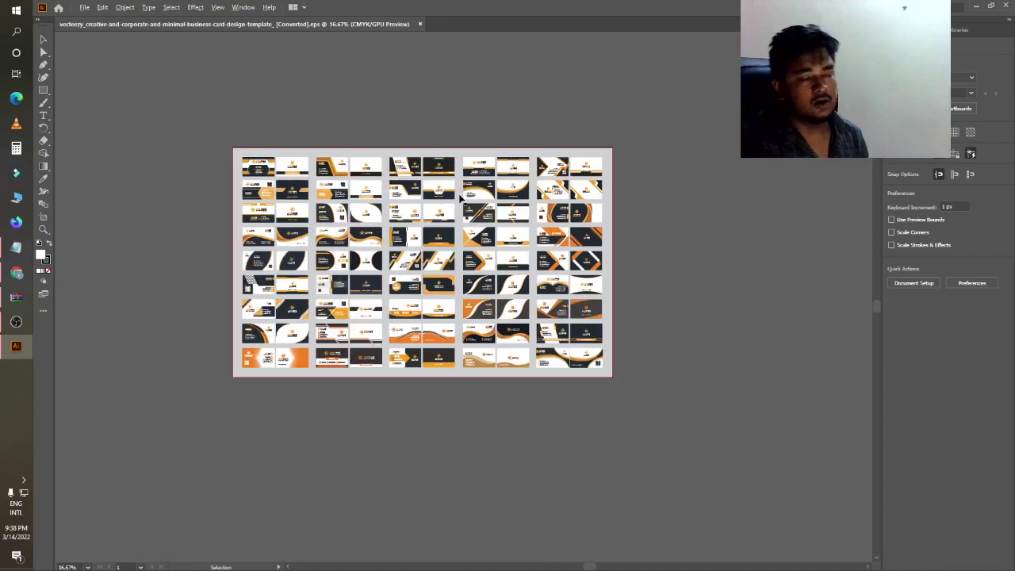
scroll(277, 170, "up", 2)
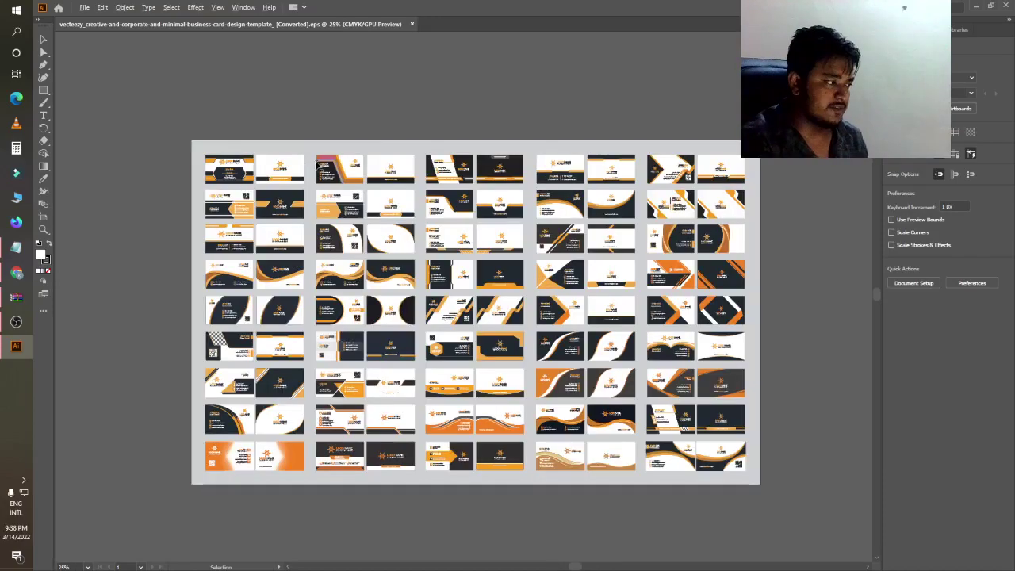
scroll(237, 187, "down", 4)
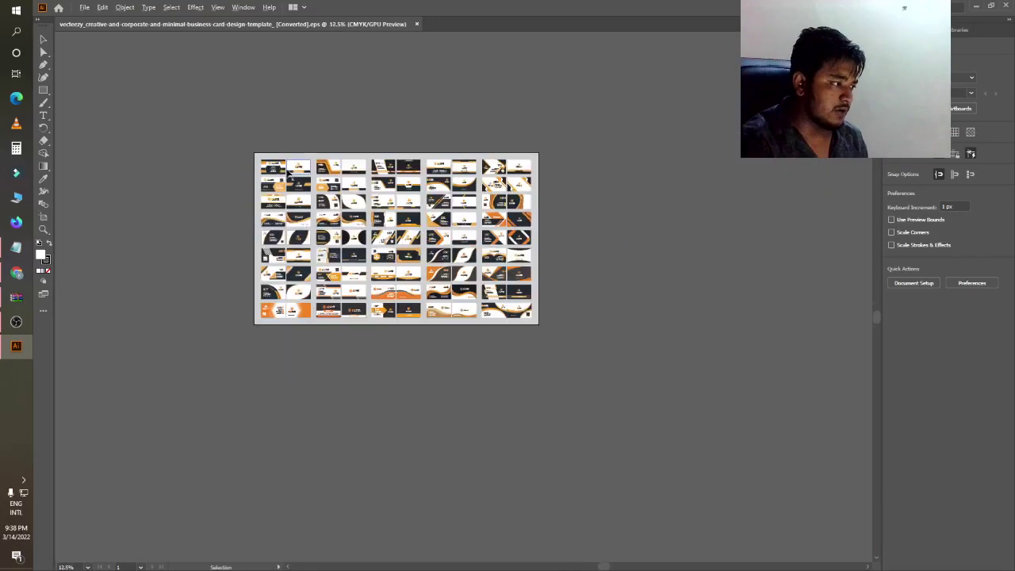
scroll(327, 198, "up", 4)
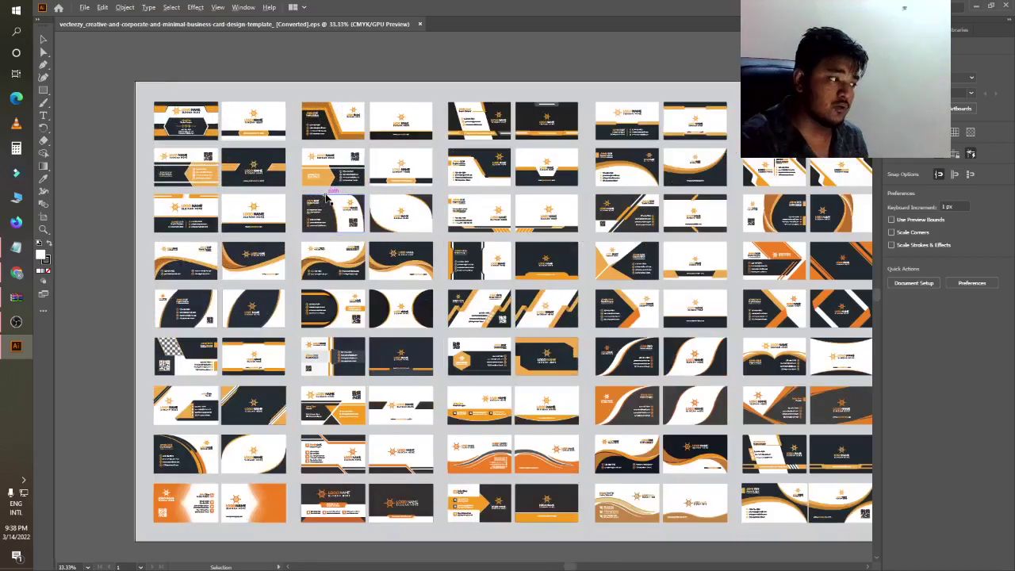
scroll(327, 199, "up", 5)
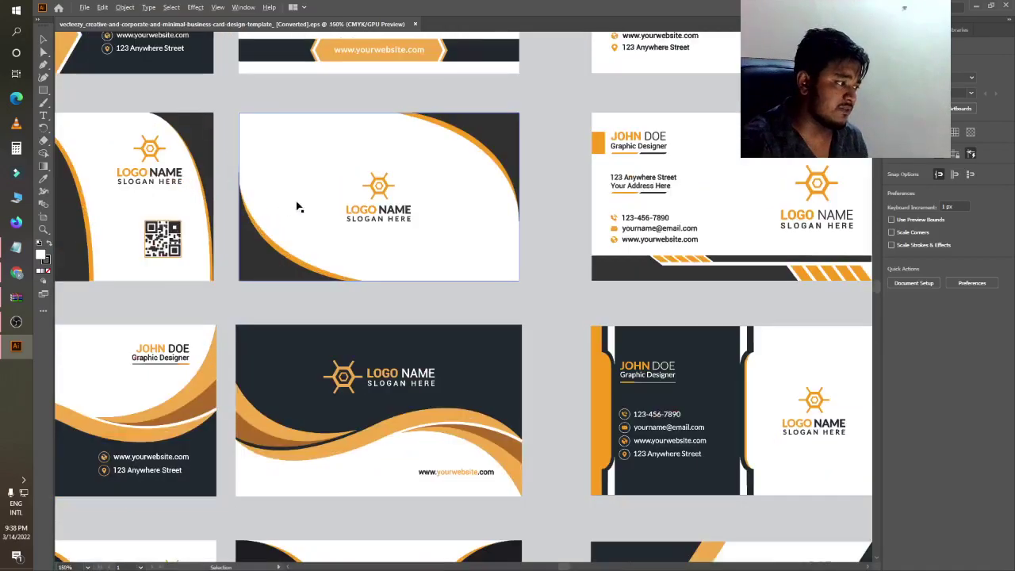
scroll(227, 208, "down", 4)
scroll(236, 217, "up", 4)
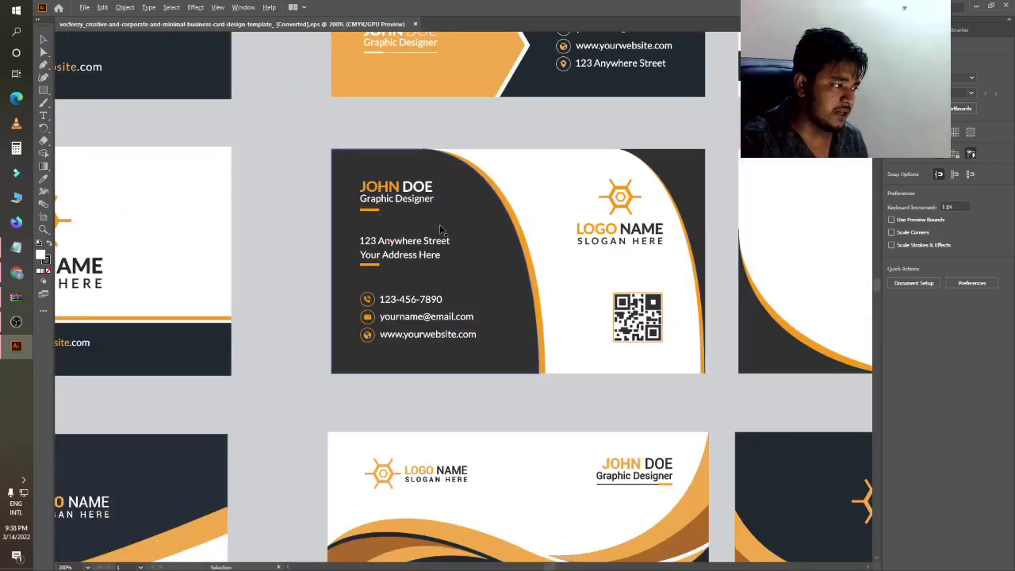
scroll(421, 248, "down", 6)
scroll(421, 248, "up", 2)
scroll(418, 250, "down", 2)
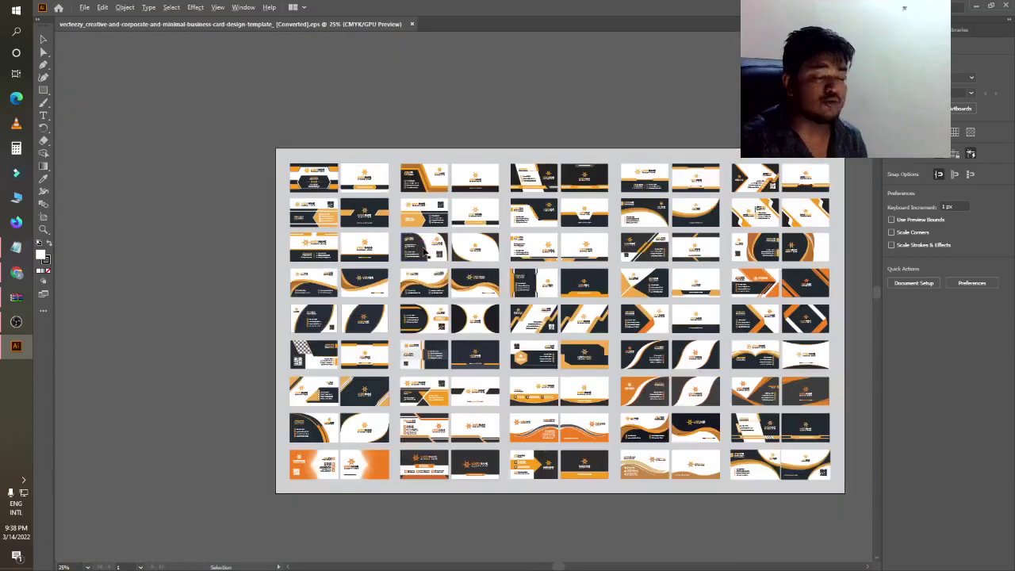
scroll(420, 251, "down", 2)
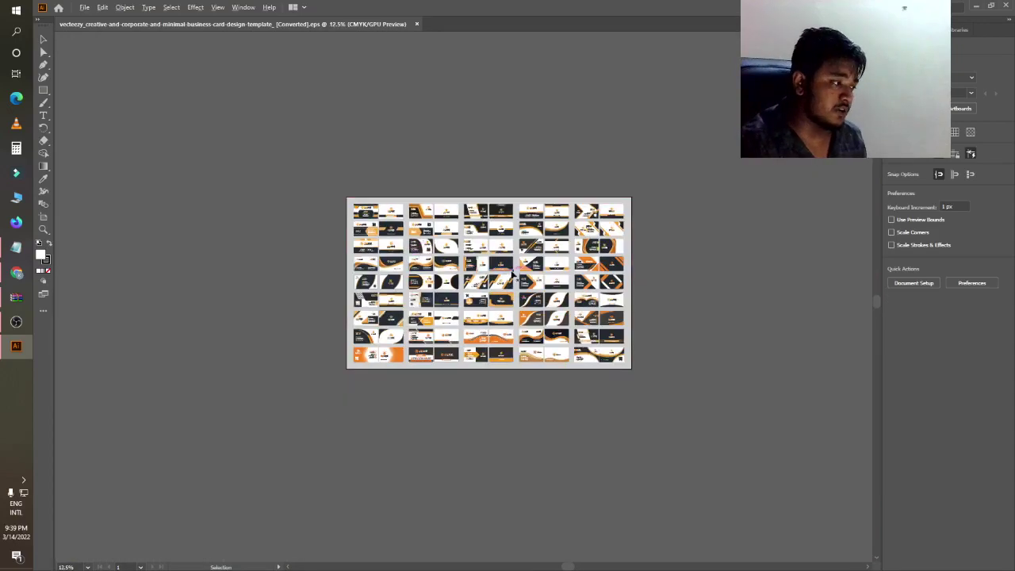
scroll(512, 276, "up", 2)
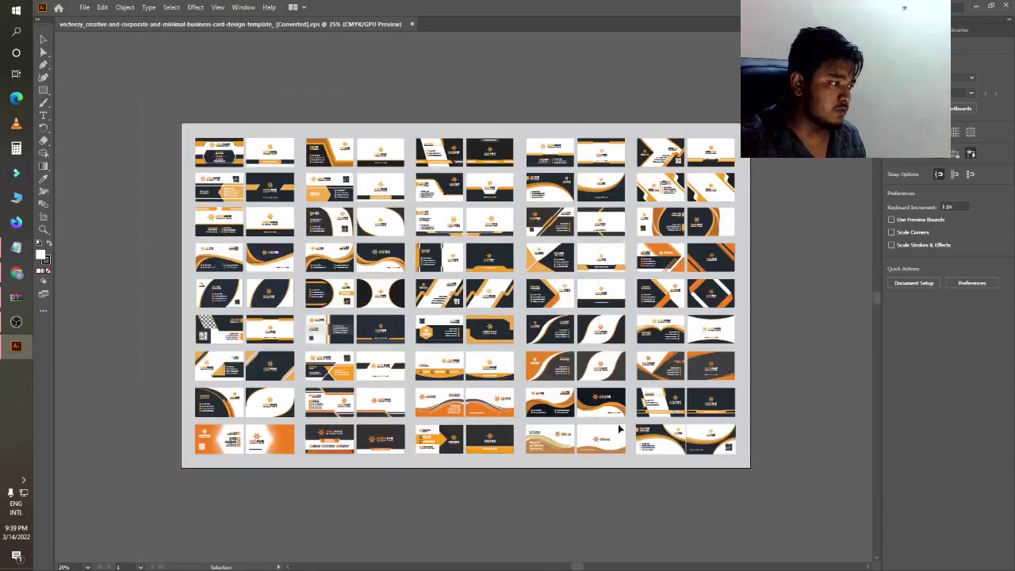
- Select all the template artwork and group it together
key("ctrl+a")
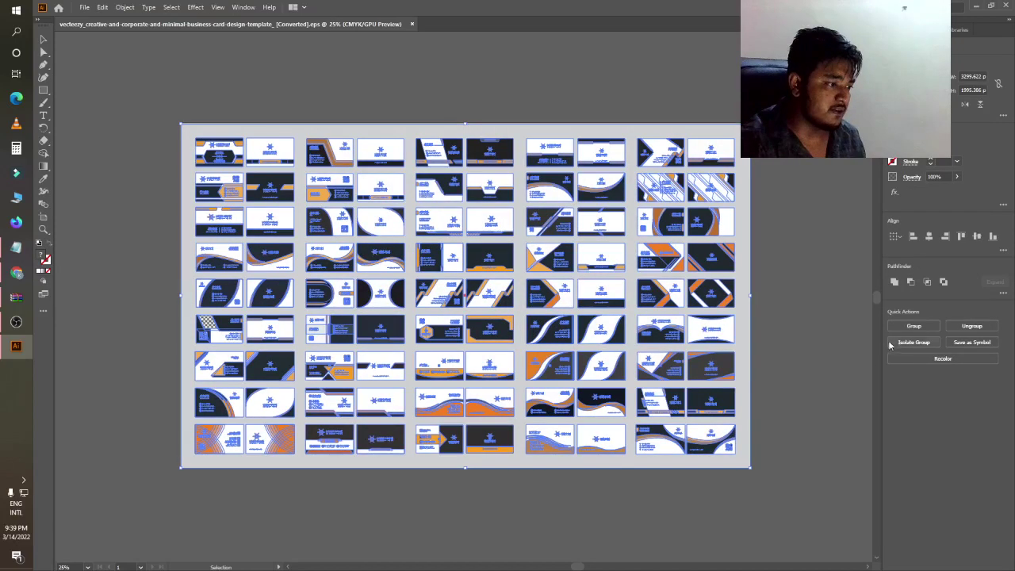
left_click(916, 328)
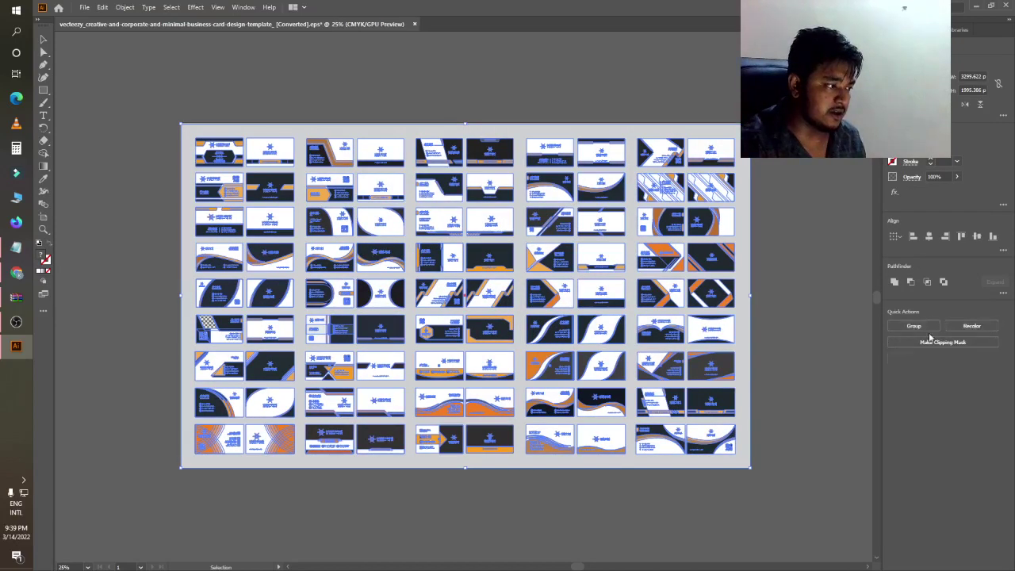
left_click(839, 327)
- Marquee-select the first business card's group, then the second card's group
scroll(215, 103, "up", 3)
left_click_drag(141, 161, 264, 244)
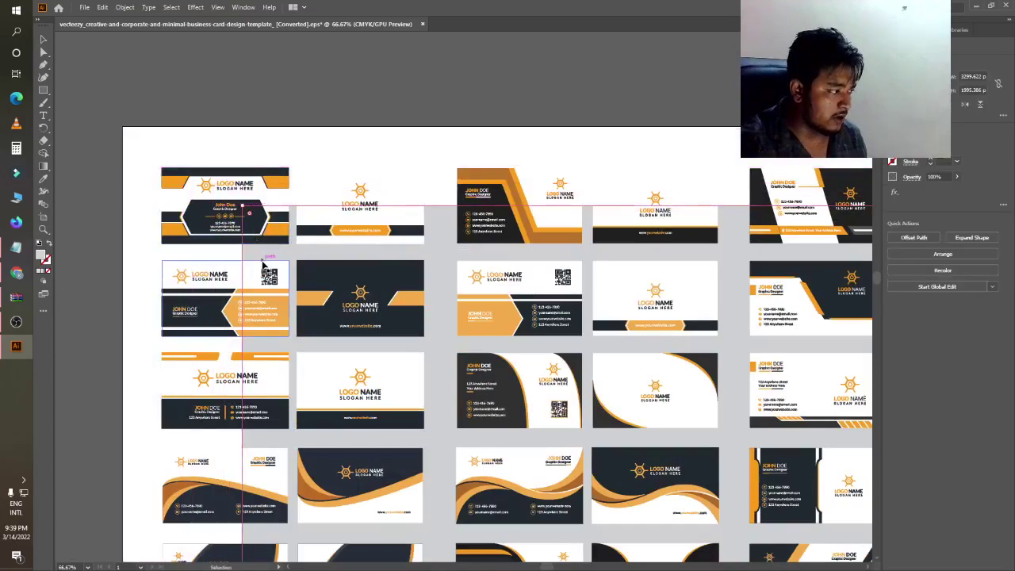
key("ctrl+shift+a")
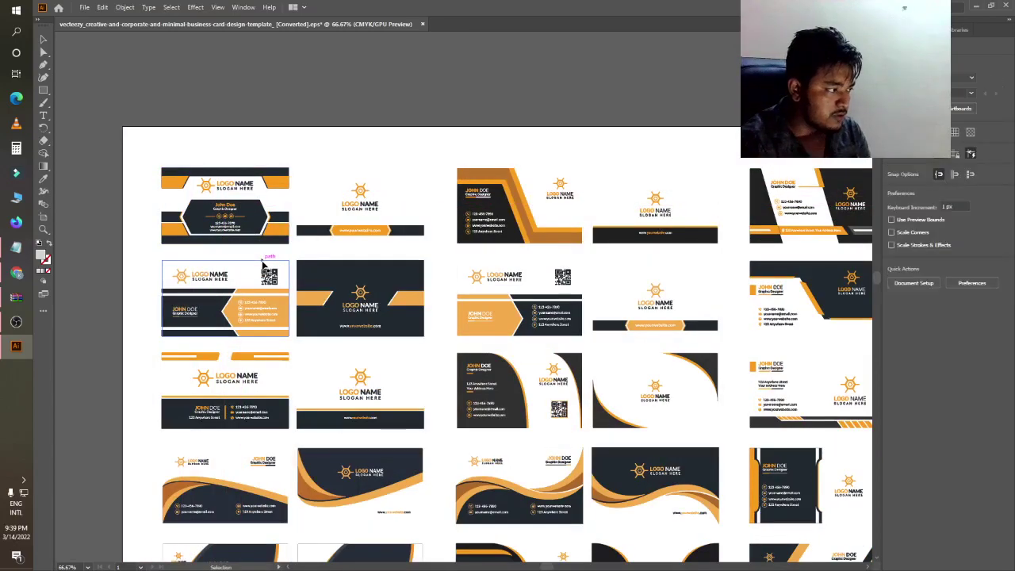
scroll(246, 271, "down", 4)
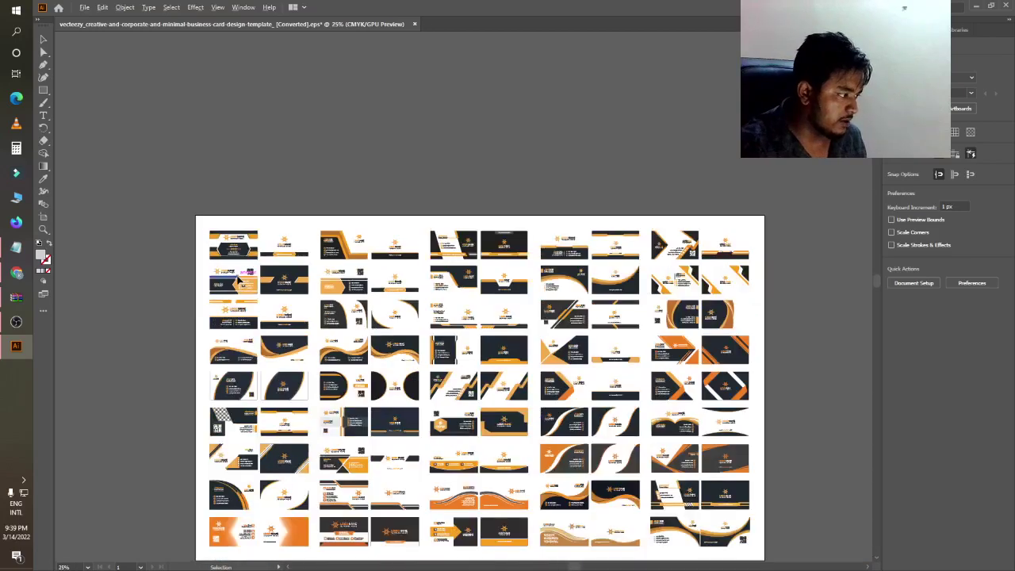
scroll(187, 234, "up", 6)
left_click_drag(258, 233, 478, 380)
left_click_drag(491, 220, 680, 366)
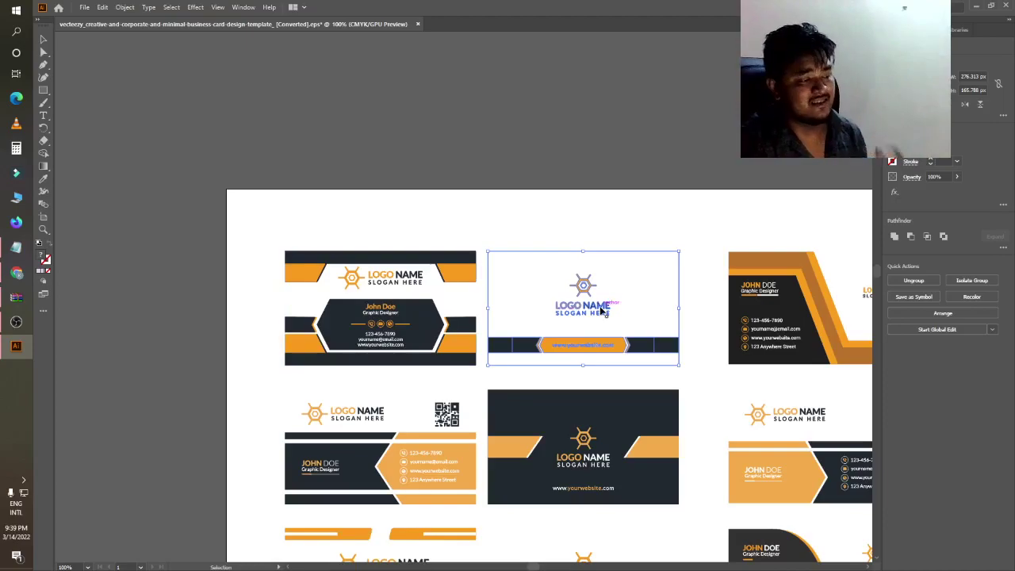
scroll(690, 238, "down", 2)
scroll(793, 270, "up", 3)
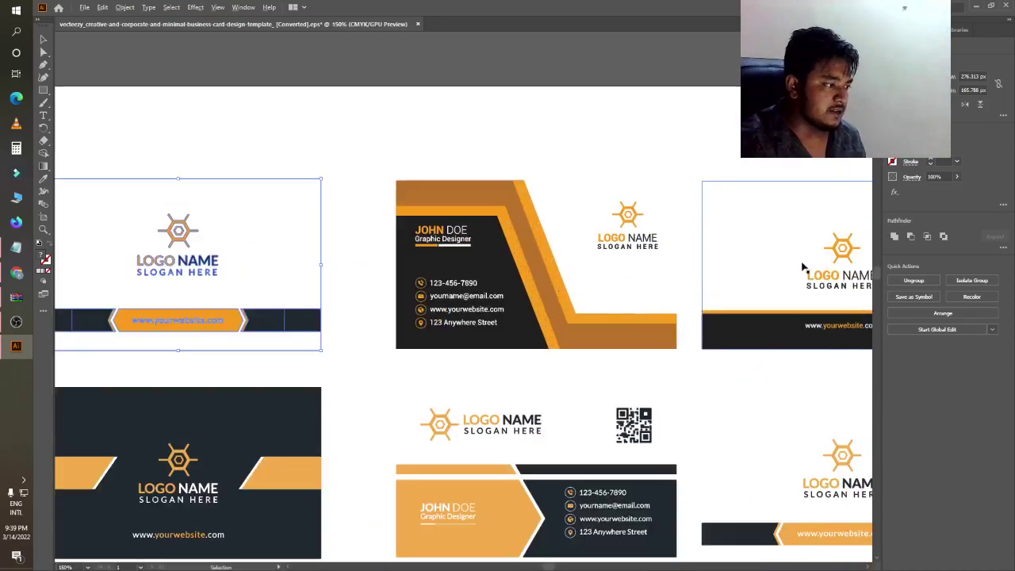
scroll(741, 262, "down", 2)
scroll(741, 262, "up", 2)
scroll(607, 301, "down", 4)
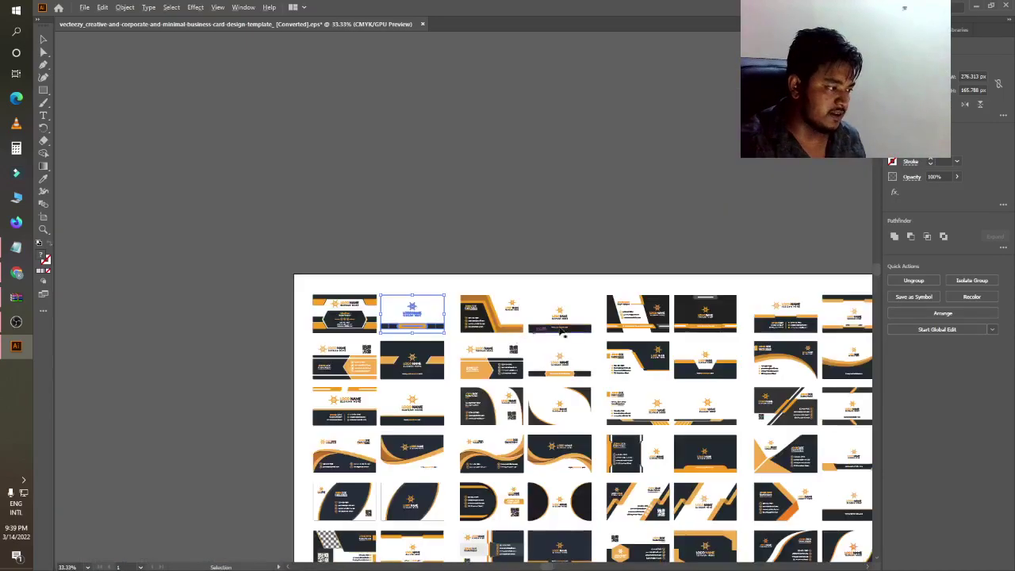
scroll(592, 309, "up", 2)
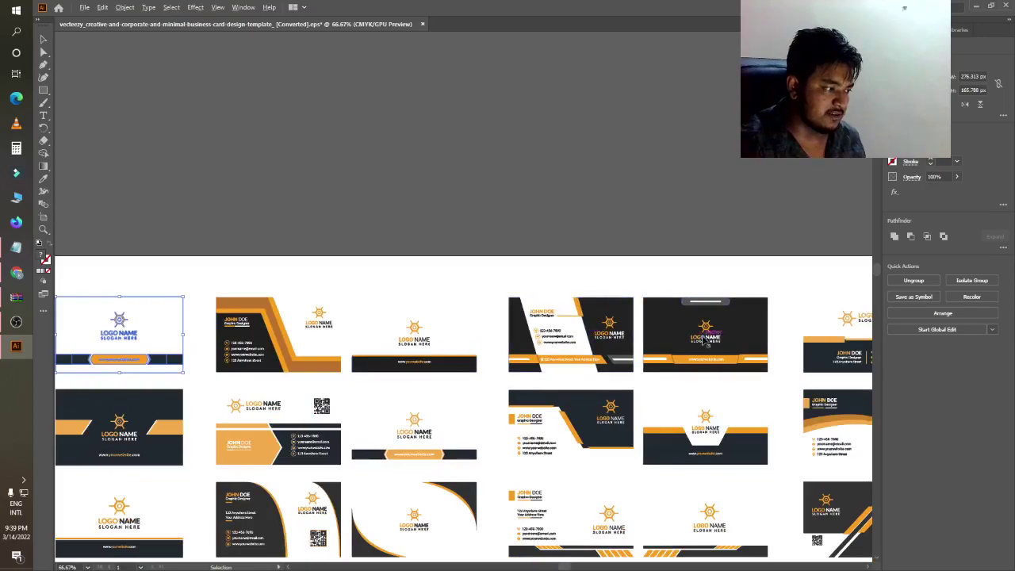
scroll(701, 341, "down", 1)
scroll(653, 355, "up", 4)
scroll(626, 340, "down", 2)
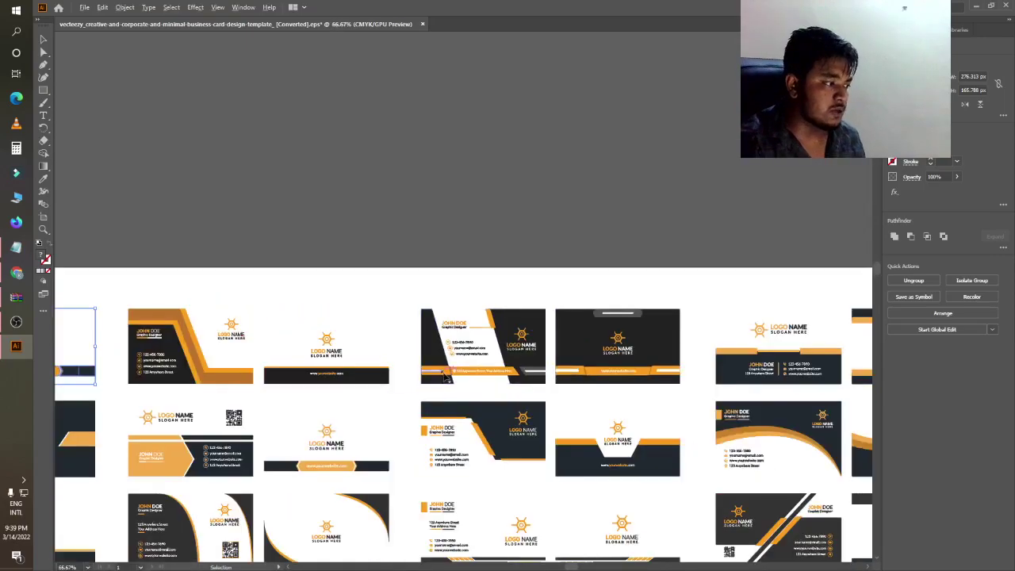
scroll(709, 352, "up", 2)
scroll(577, 371, "down", 4)
scroll(674, 353, "up", 3)
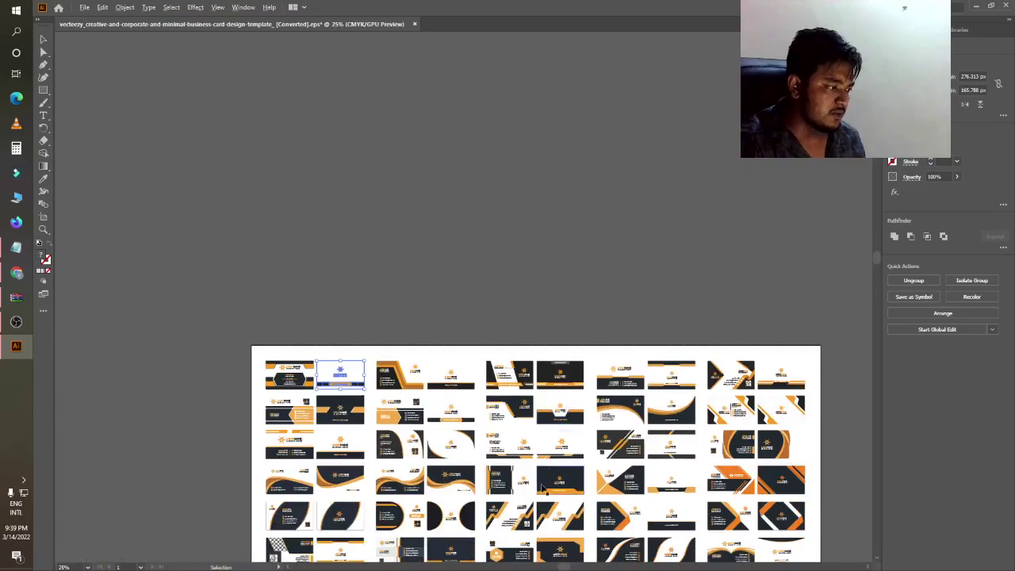
scroll(683, 352, "up", 1)
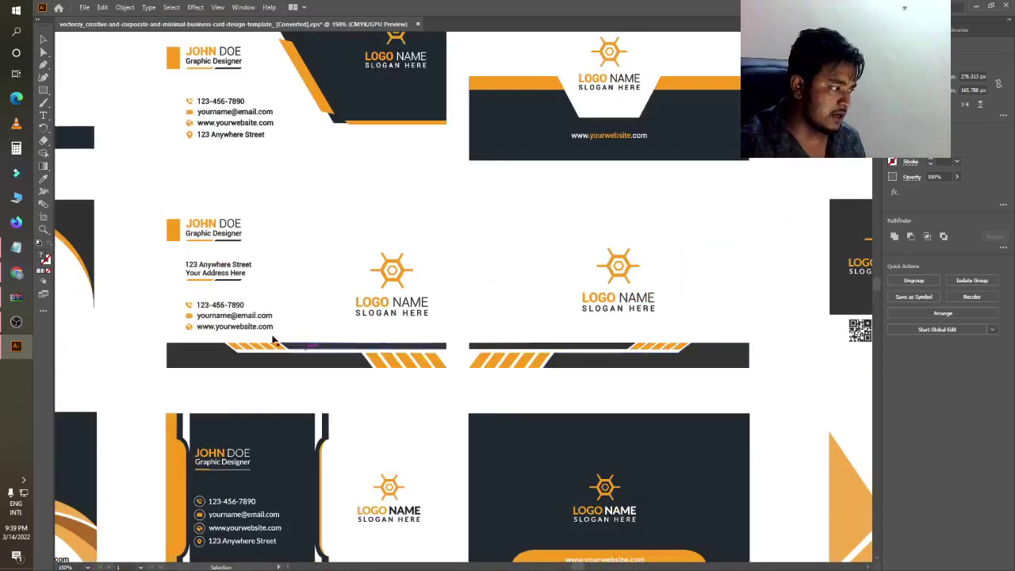
scroll(423, 325, "down", 5)
scroll(423, 333, "up", 3)
scroll(423, 332, "down", 2)
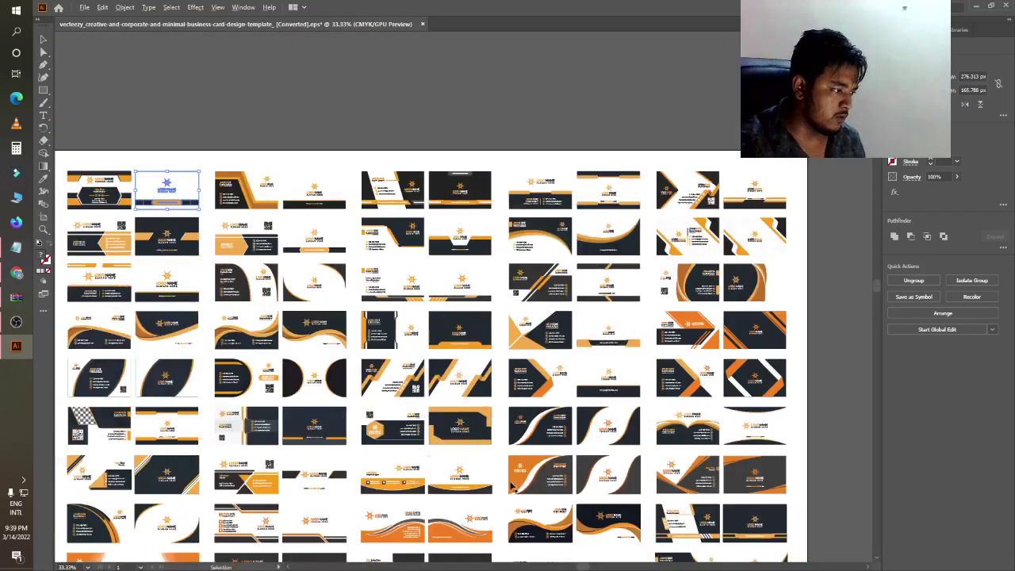
scroll(105, 504, "up", 1)
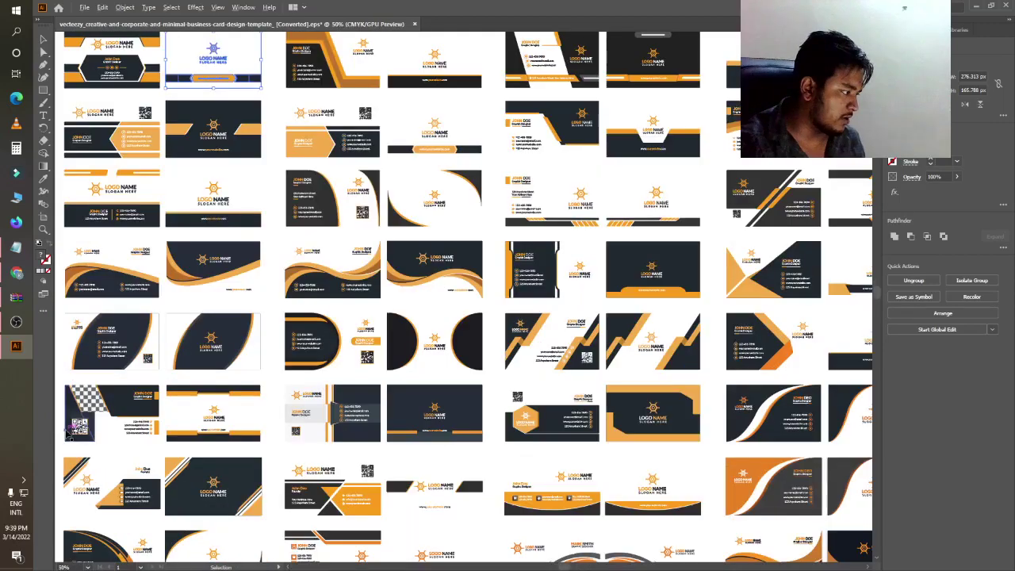
scroll(80, 412, "down", 3)
scroll(180, 504, "up", 2)
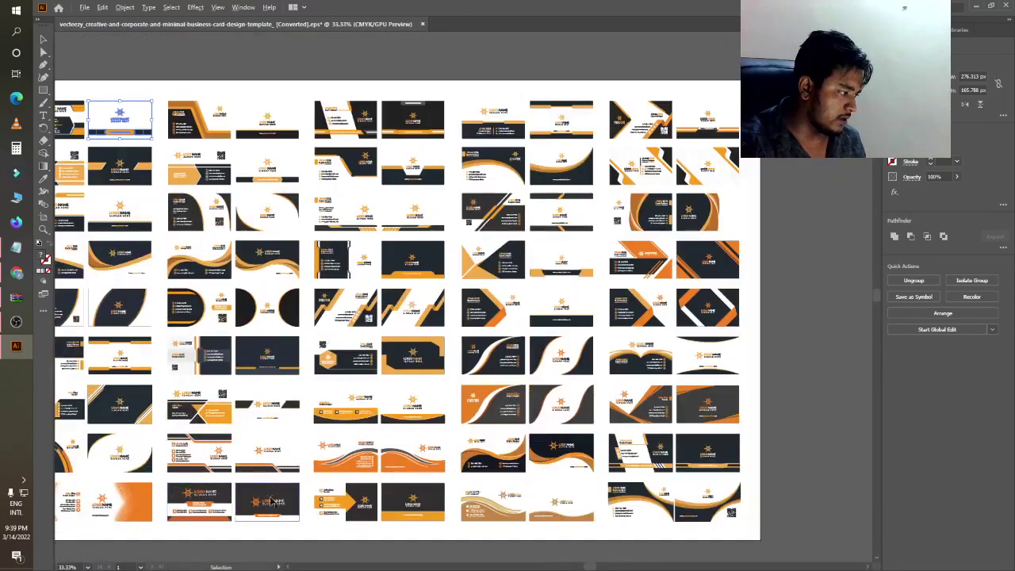
scroll(389, 538, "up", 4)
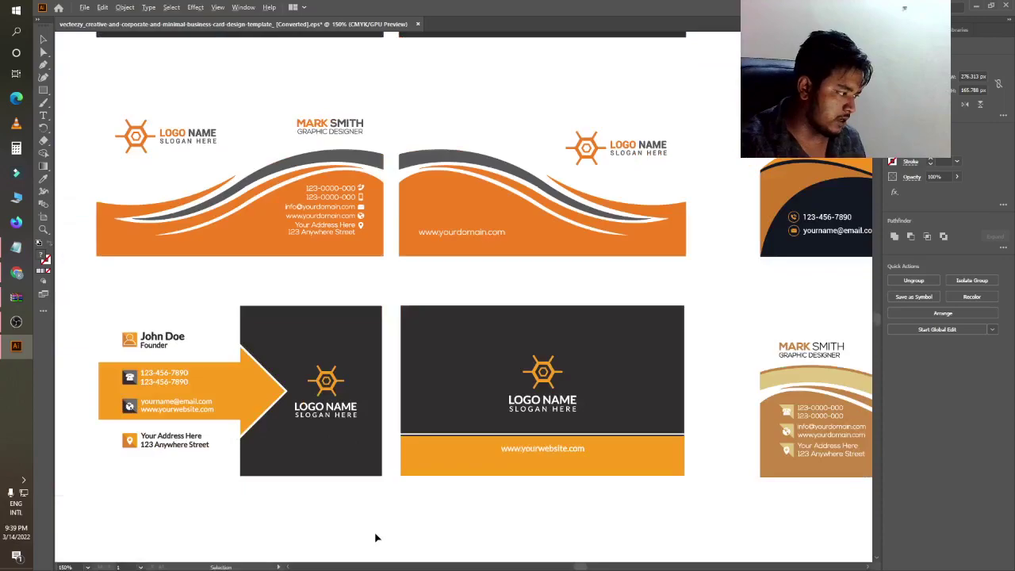
scroll(274, 412, "down", 2)
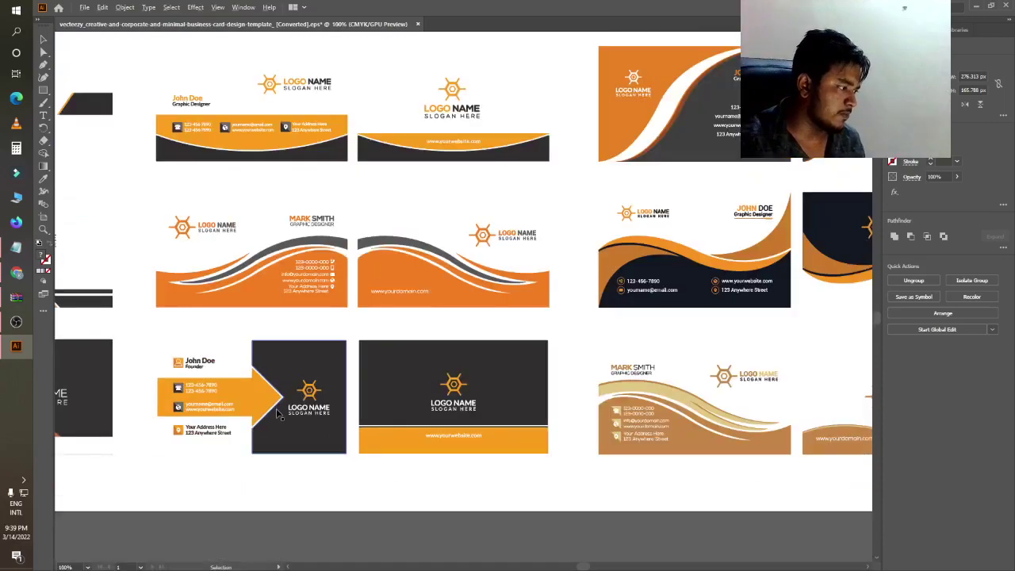
scroll(277, 410, "up", 2)
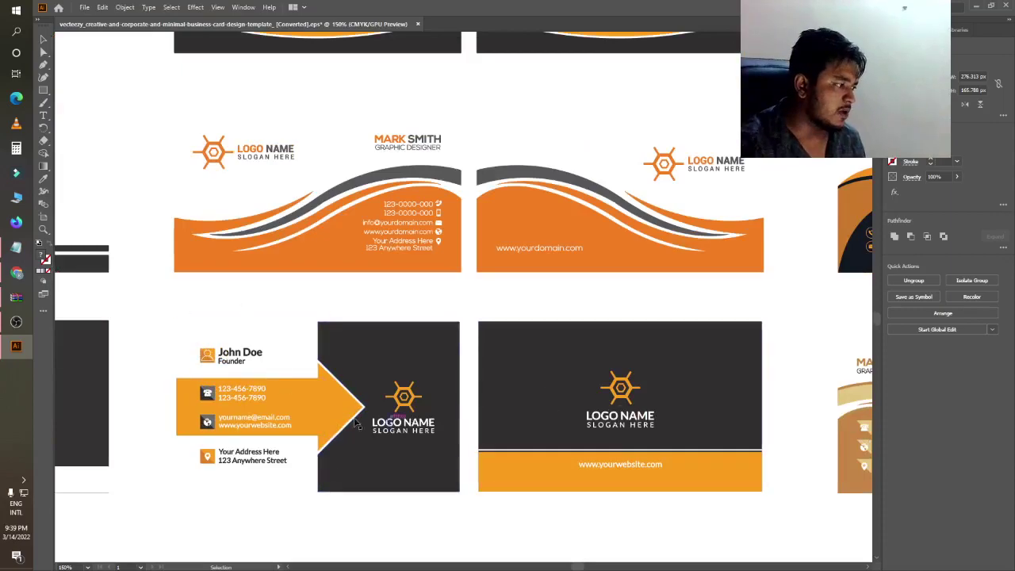
left_click_drag(168, 312, 804, 542)
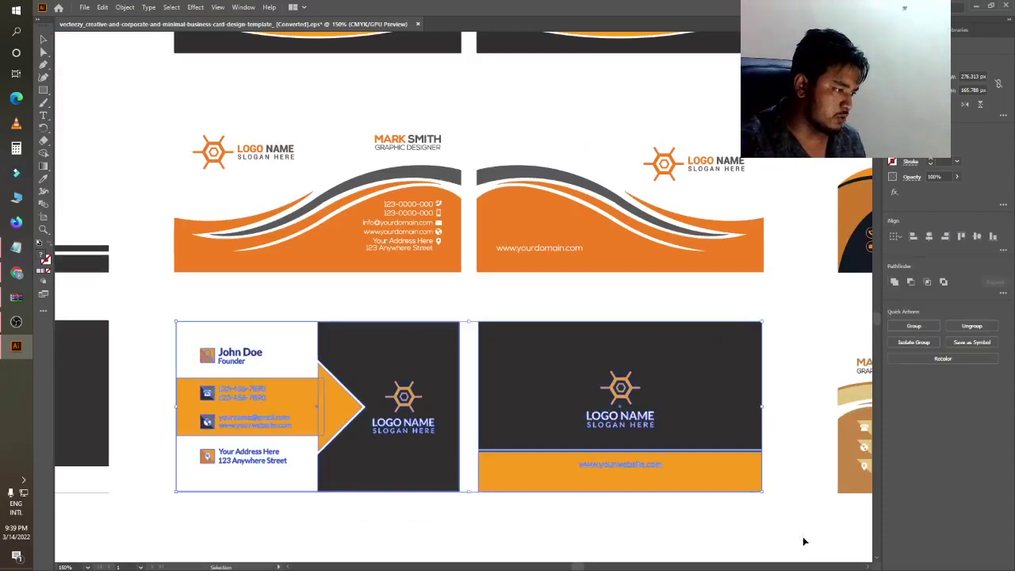
left_click(582, 547)
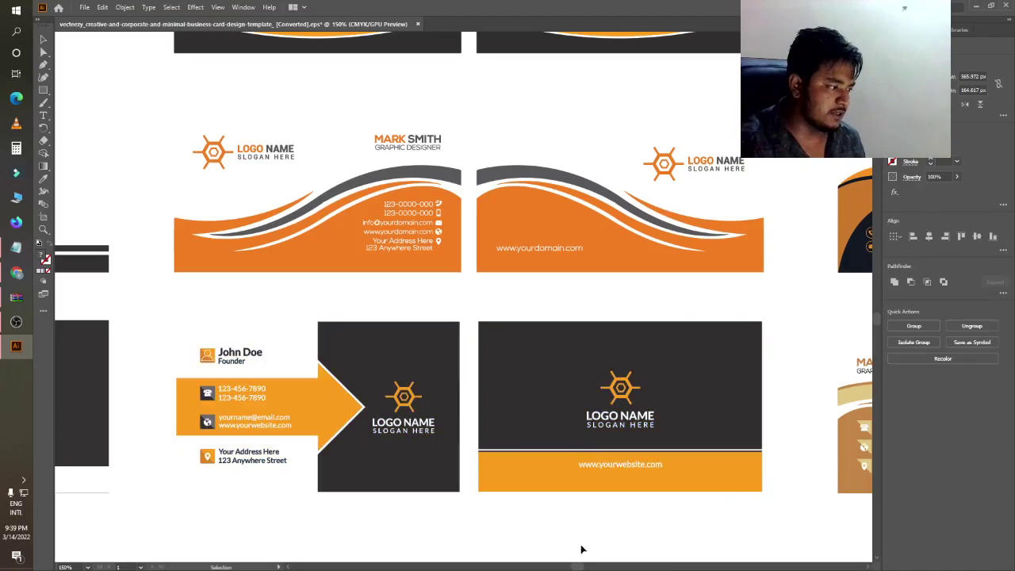
left_click(81, 9)
left_click(83, 8)
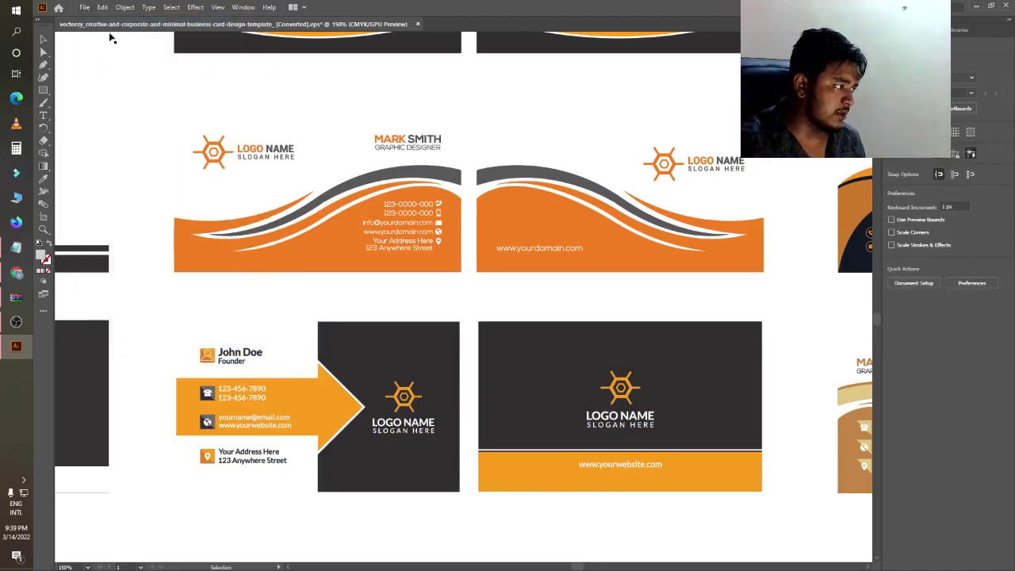
- Create a new blank document with a 12 × 7 in artboard
key("ctrl+n")
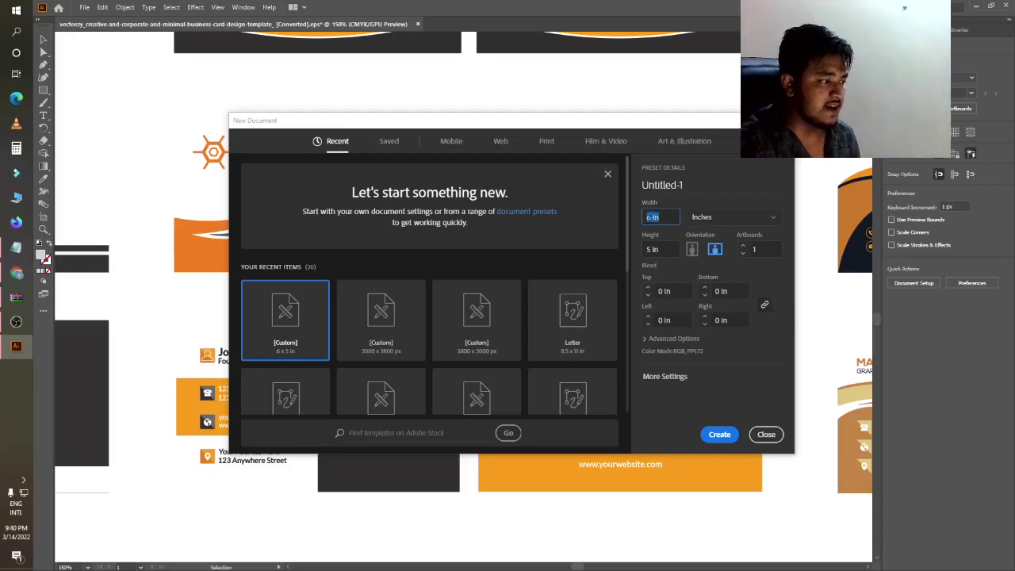
left_click(673, 250)
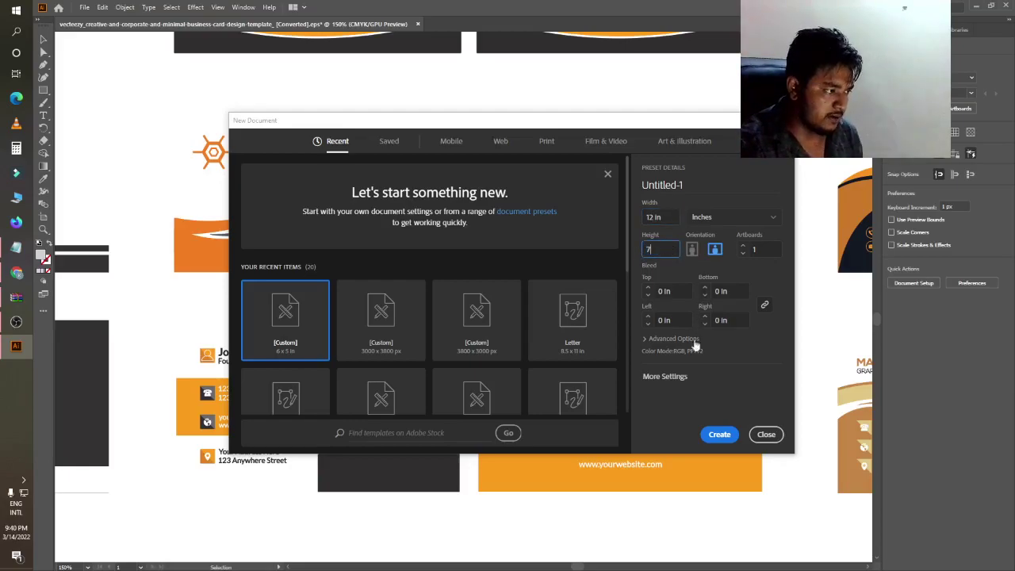
left_click(720, 433)
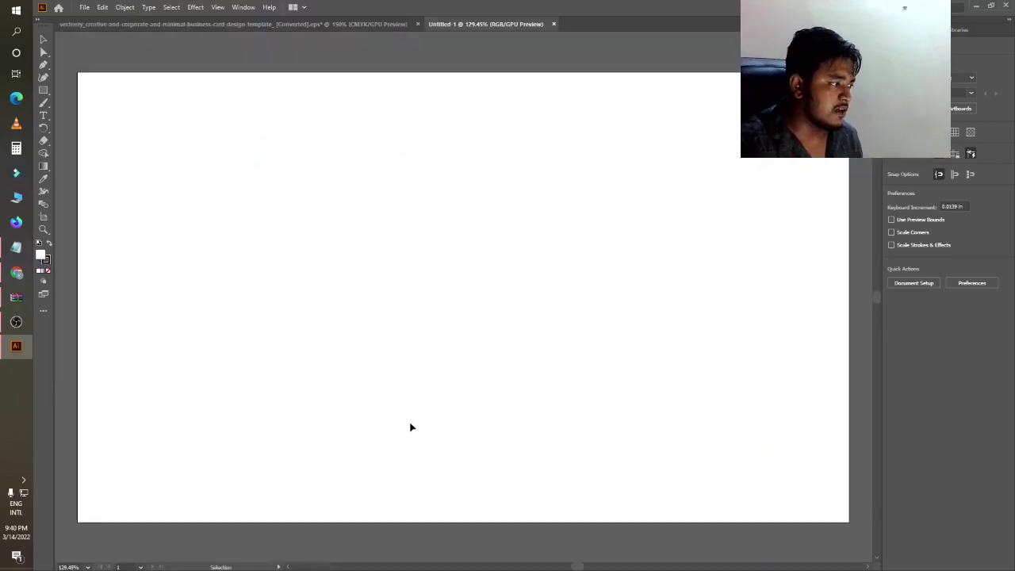
- Switch back to the business-card template document
scroll(452, 356, "down", 3)
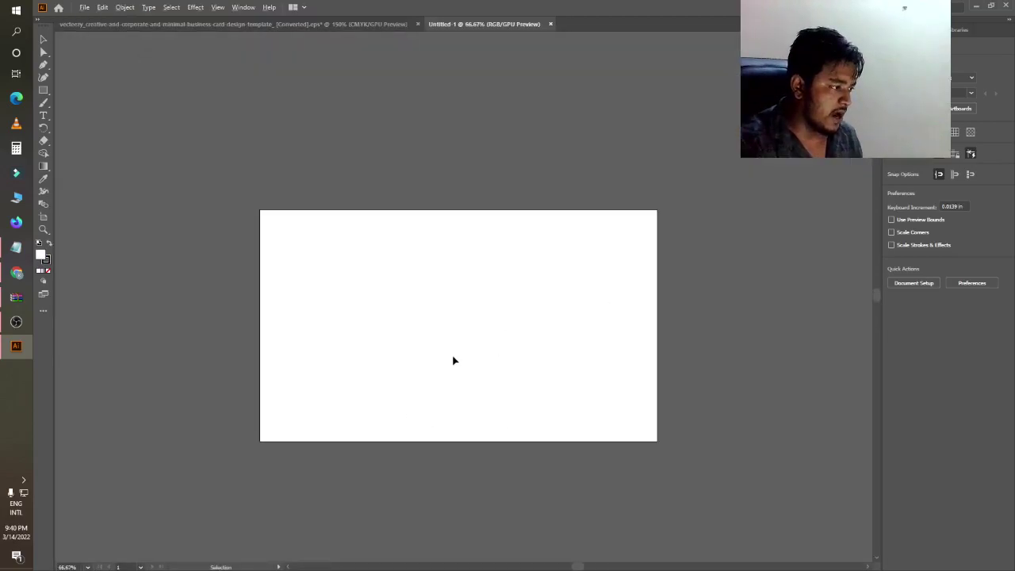
scroll(419, 366, "up", 1)
scroll(435, 378, "down", 3)
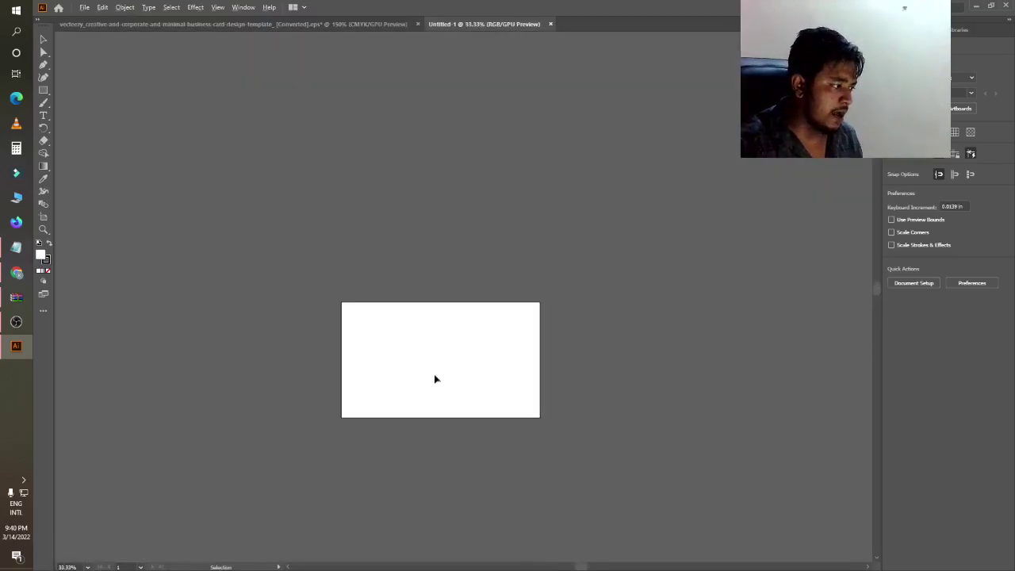
scroll(449, 378, "up", 3)
scroll(602, 395, "up", 1)
scroll(593, 389, "down", 1)
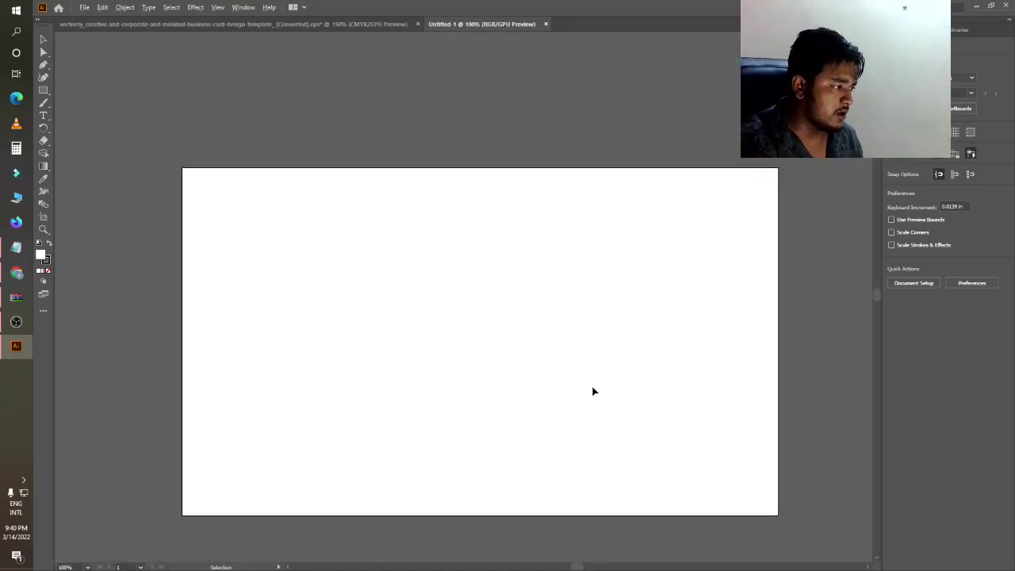
scroll(600, 398, "down", 1)
left_click(269, 24)
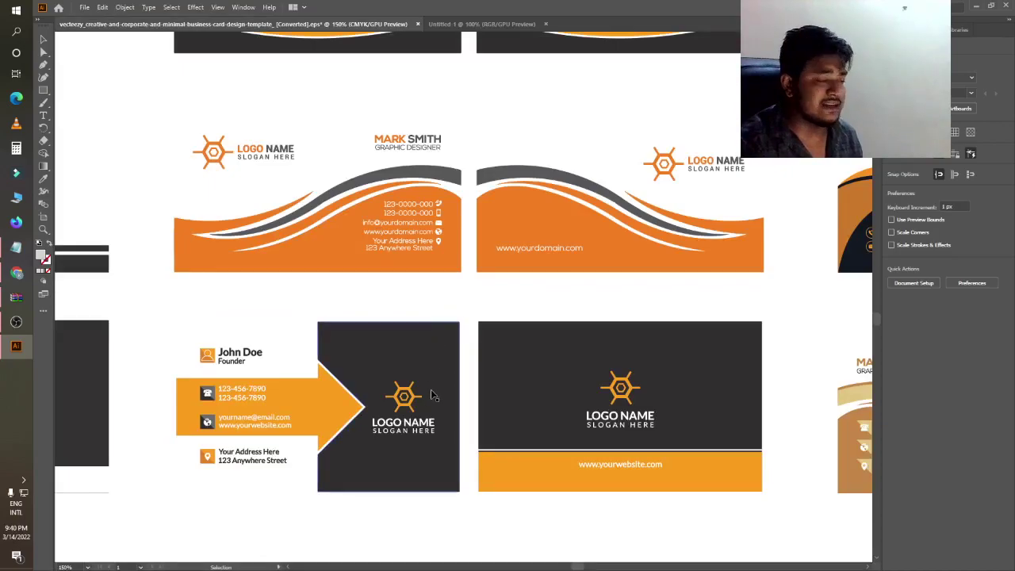
- Copy the two lower business cards onto the Untitled-1 artboard
left_click_drag(168, 306, 775, 504)
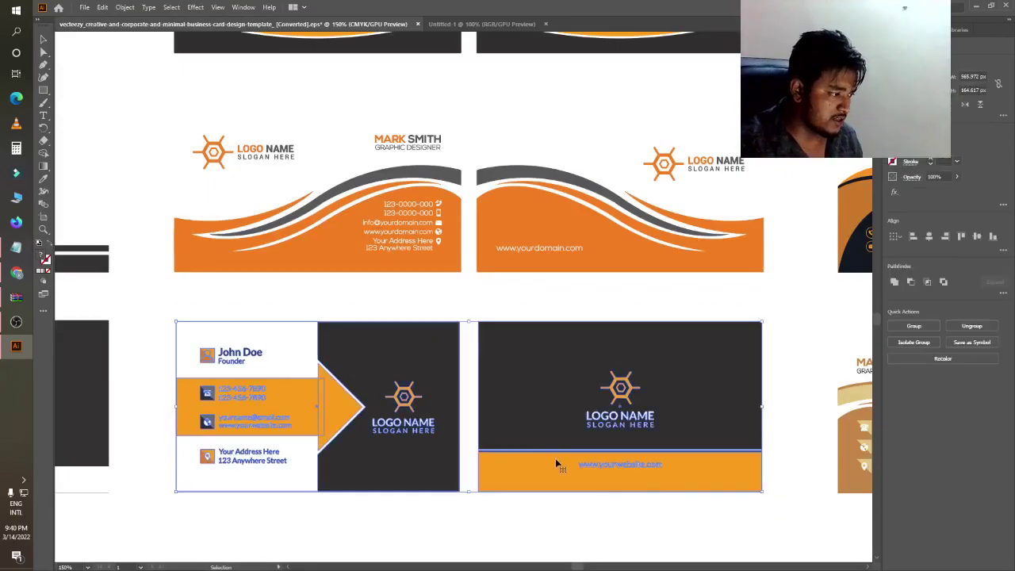
left_click_drag(534, 412, 459, 59)
left_click_drag(498, 326, 511, 328)
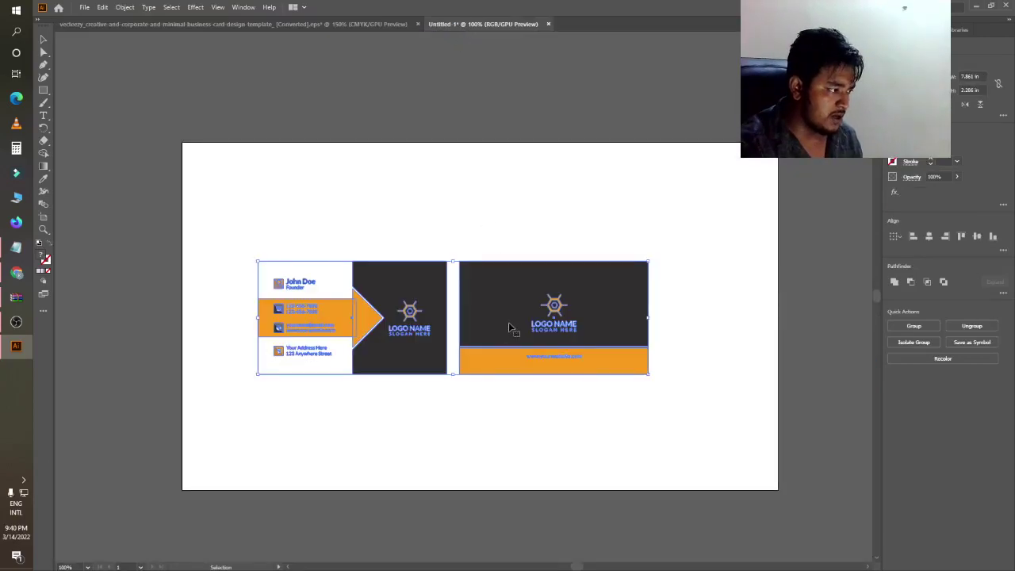
- Scale the card artwork up to about 11.5 in wide, trimming the bottom slightly
left_click_drag(256, 262, 193, 197)
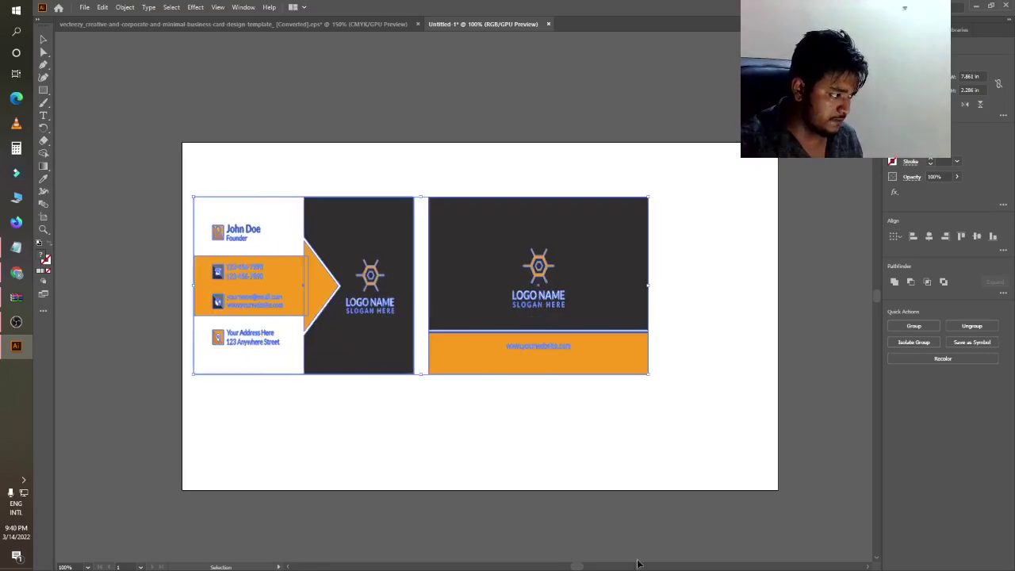
left_click_drag(647, 378, 766, 367)
left_click(634, 413)
left_click_drag(186, 181, 781, 387)
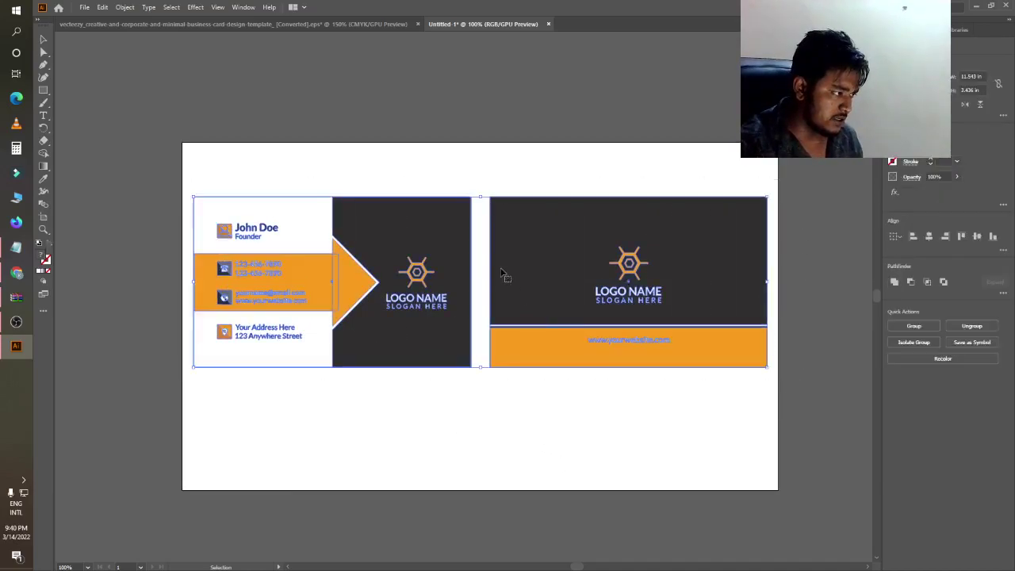
left_click_drag(480, 368, 480, 362)
left_click(484, 410)
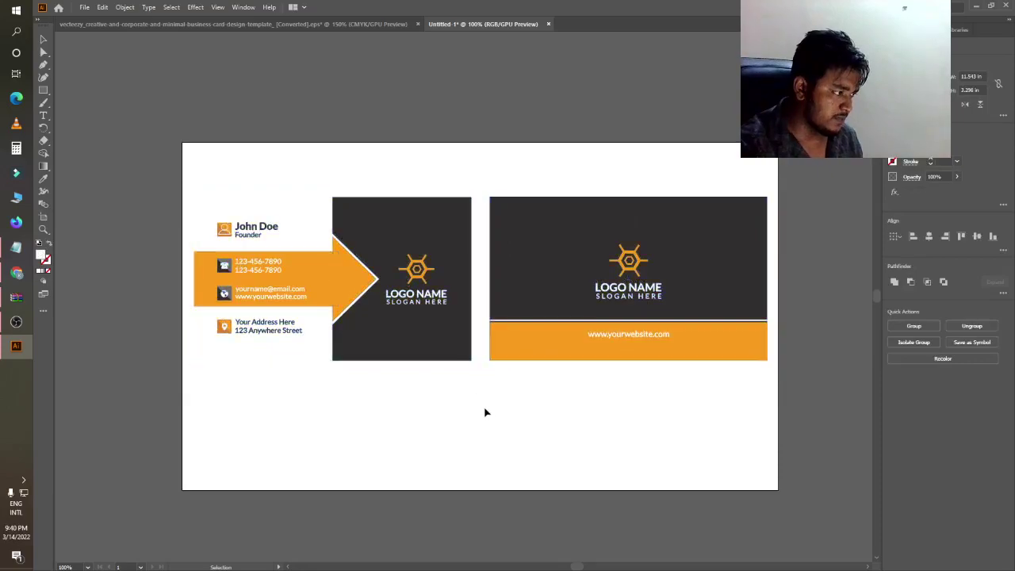
- Select the front card and ungroup it into separate pieces
scroll(416, 372, "down", 2)
scroll(457, 319, "up", 2)
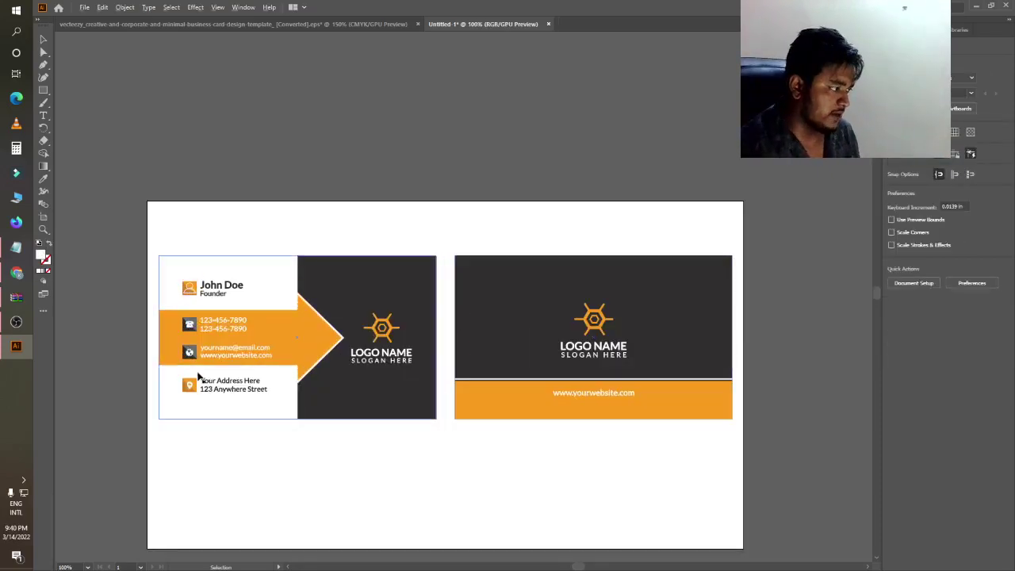
scroll(203, 378, "down", 3)
scroll(242, 394, "down", 4)
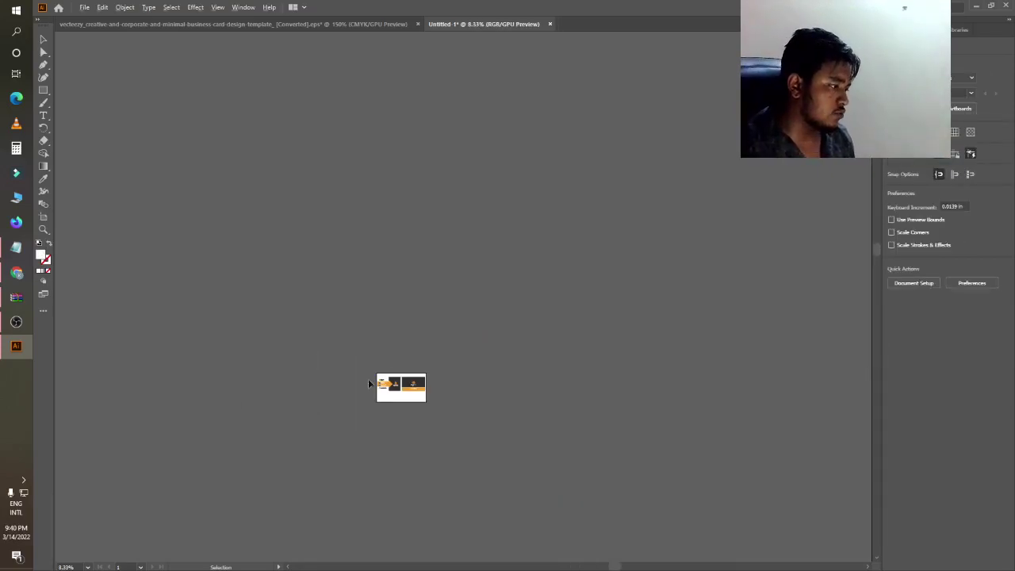
scroll(340, 486, "up", 4)
scroll(331, 500, "up", 3)
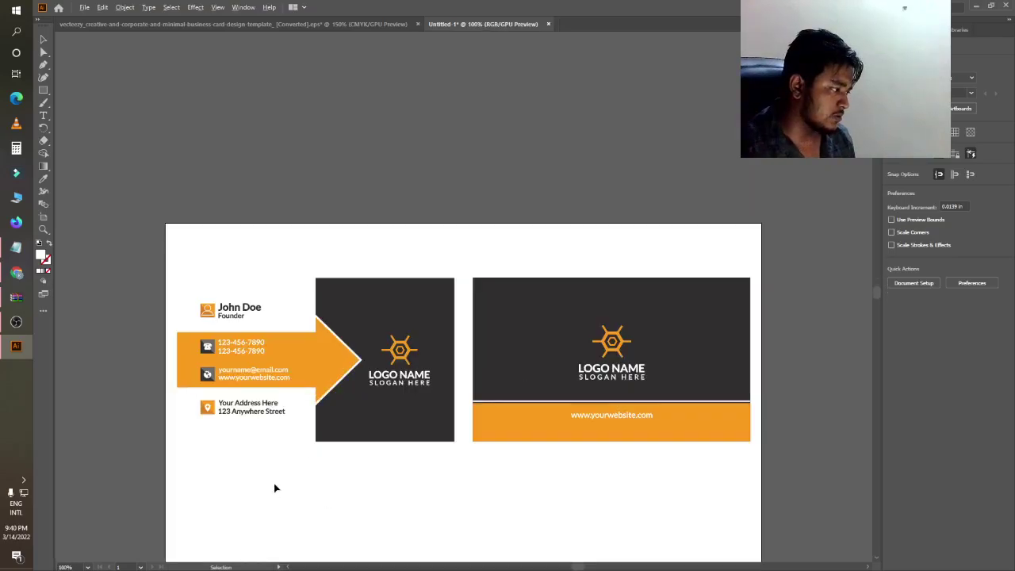
scroll(275, 487, "up", 1)
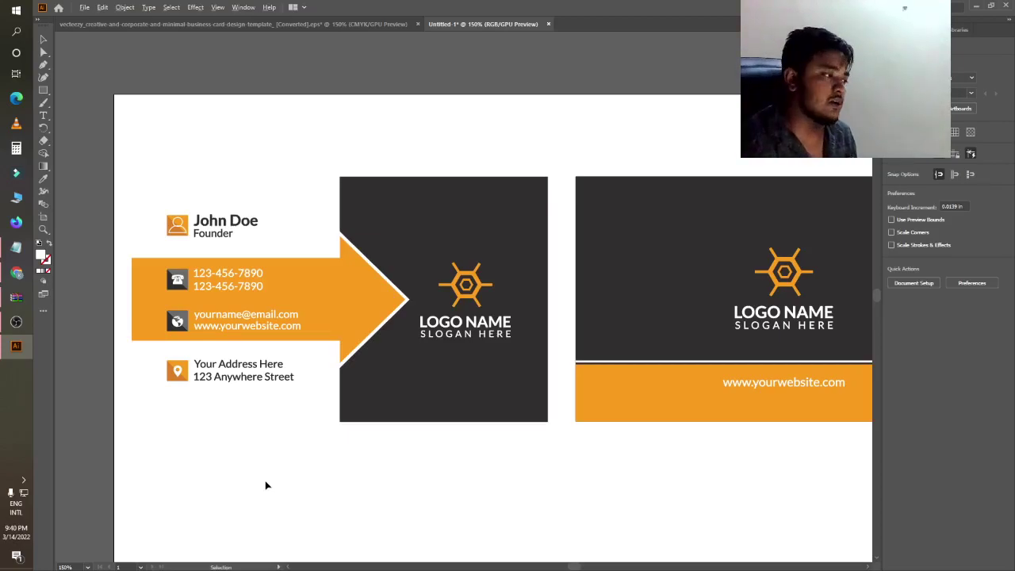
scroll(142, 468, "down", 4)
scroll(183, 478, "up", 4)
scroll(90, 446, "down", 3)
scroll(143, 448, "up", 2)
scroll(262, 430, "up", 2)
scroll(240, 437, "down", 4)
scroll(242, 432, "up", 3)
left_click_drag(140, 266, 359, 475)
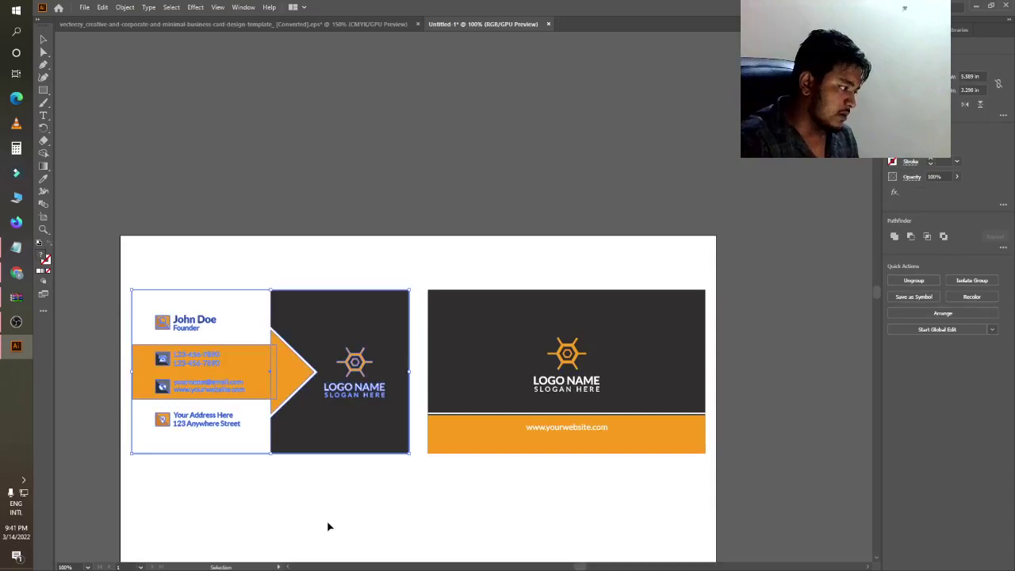
left_click(253, 504)
left_click_drag(136, 256, 381, 475)
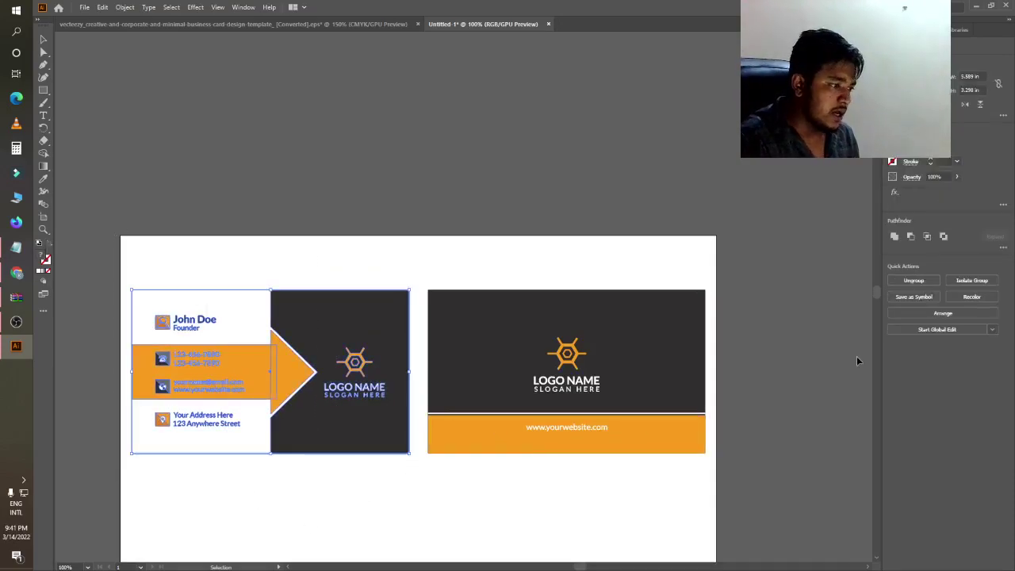
left_click(913, 280)
left_click(198, 308)
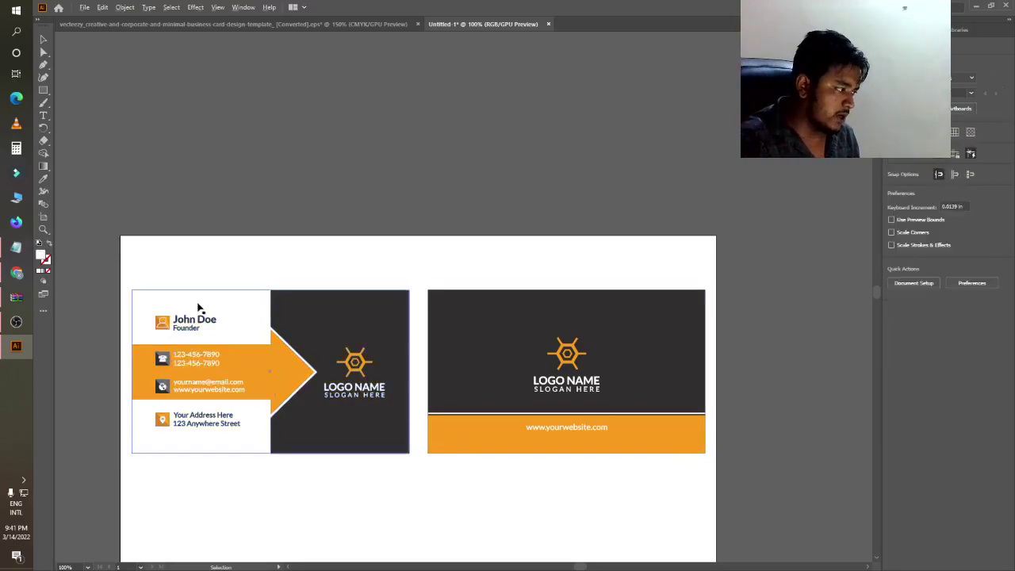
- Move the John Doe and Founder text group above the artboard and select it
scroll(198, 307, "up", 2)
left_click_drag(195, 317, 315, 106)
scroll(404, 134, "down", 3)
scroll(374, 149, "up", 2)
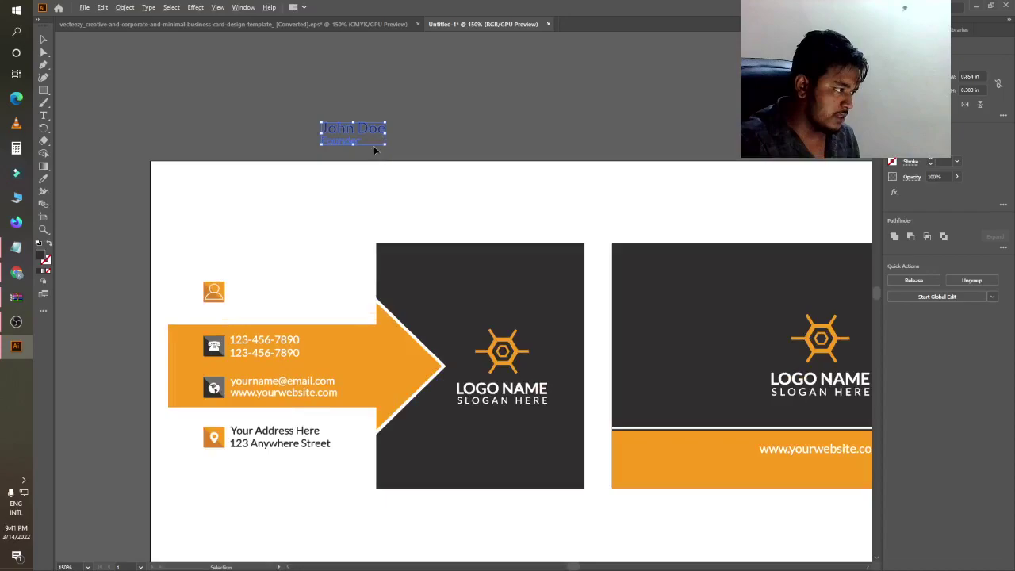
double_click(359, 129)
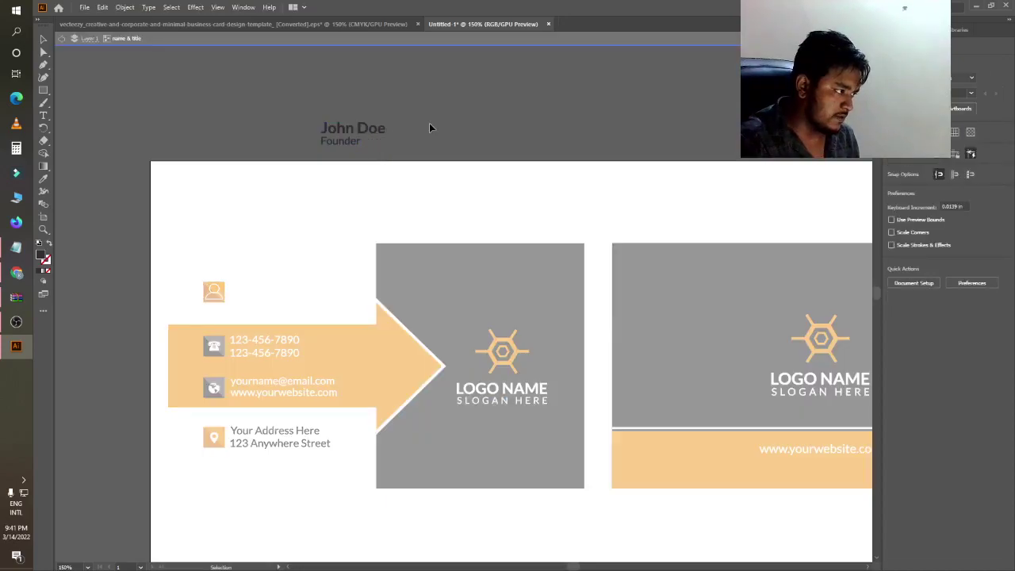
double_click(429, 123)
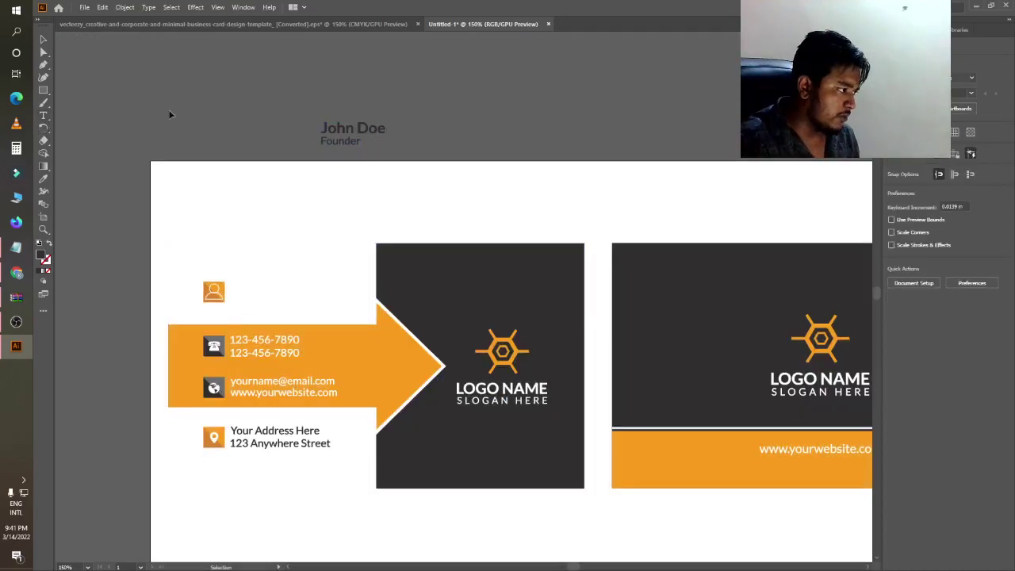
left_click_drag(378, 157, 397, 145)
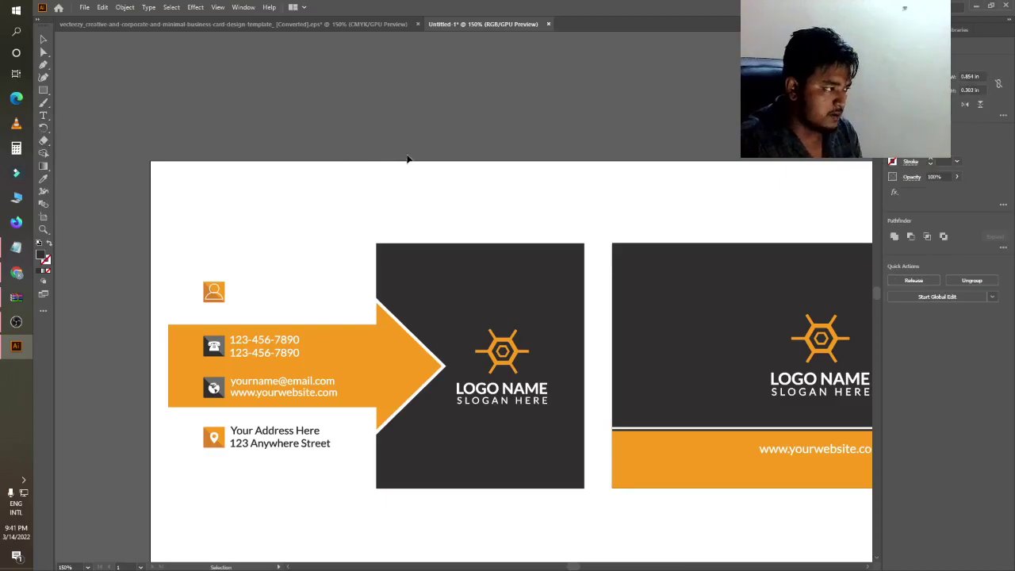
- Delete the old name and title, then type the cardholder's name beside the person icon
key("Delete")
key("t")
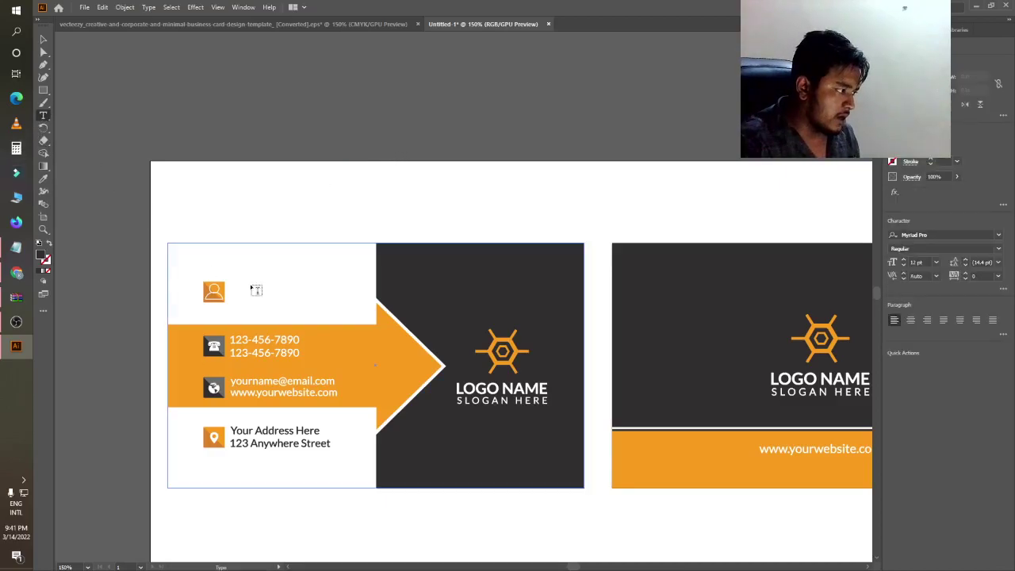
left_click(245, 280)
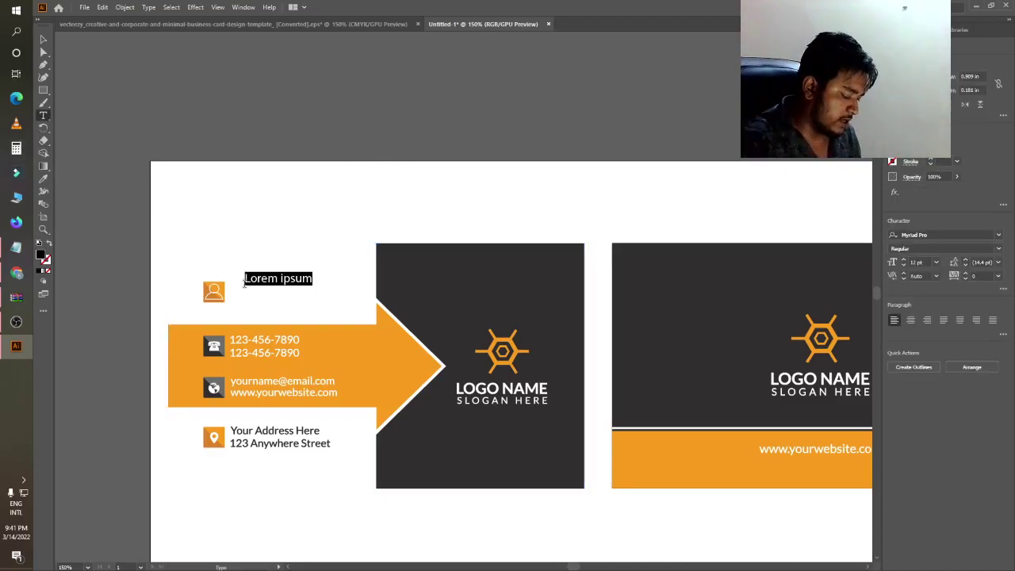
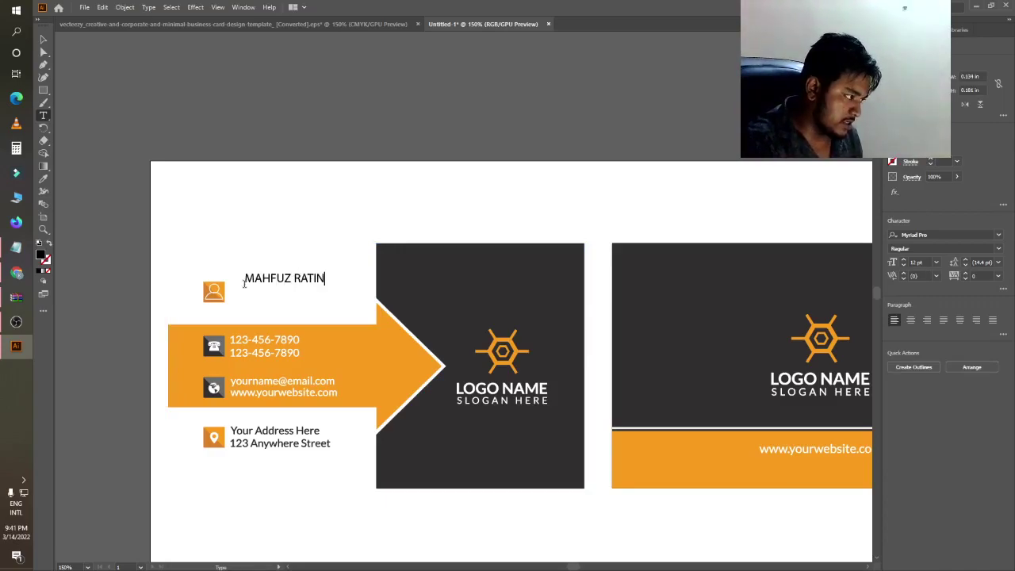
left_click(43, 41)
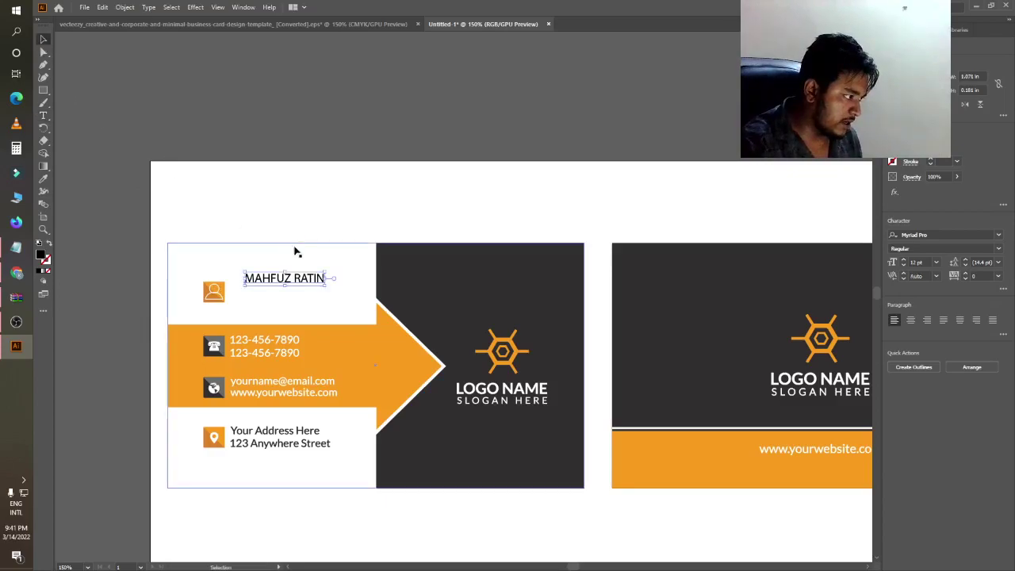
- Set the name in the Arcane Nine font and enlarge it
left_click_drag(330, 281, 345, 283)
left_click_drag(360, 277, 365, 277)
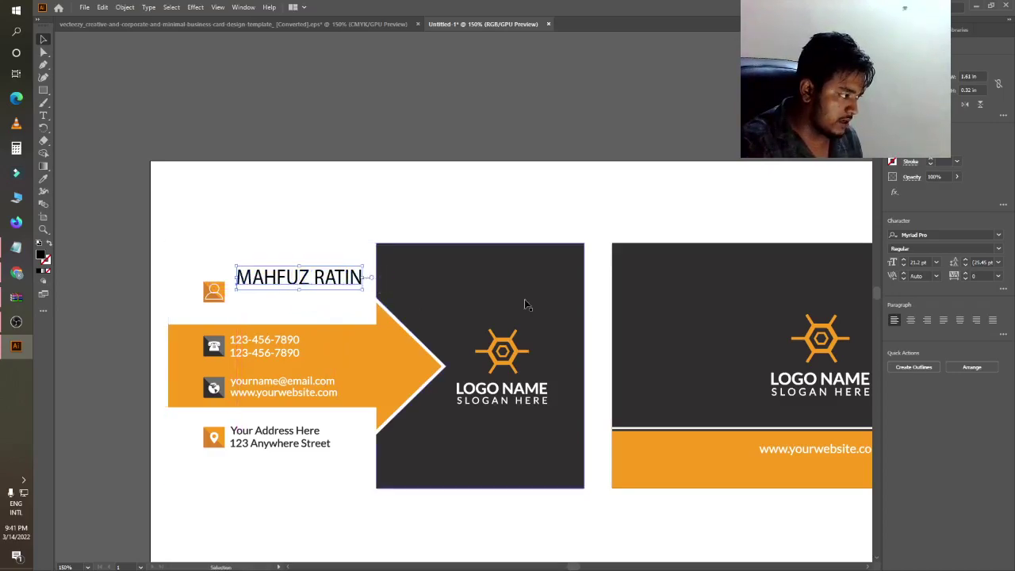
left_click(1000, 236)
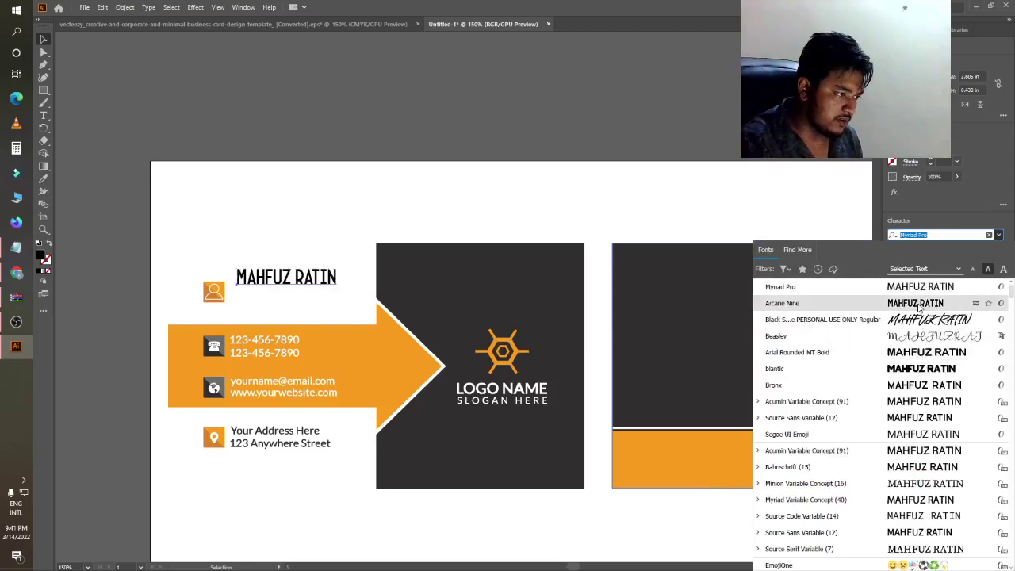
left_click(917, 303)
left_click_drag(338, 276, 366, 278)
left_click_drag(299, 264, 299, 259)
left_click_drag(234, 276, 229, 276)
left_click(110, 285)
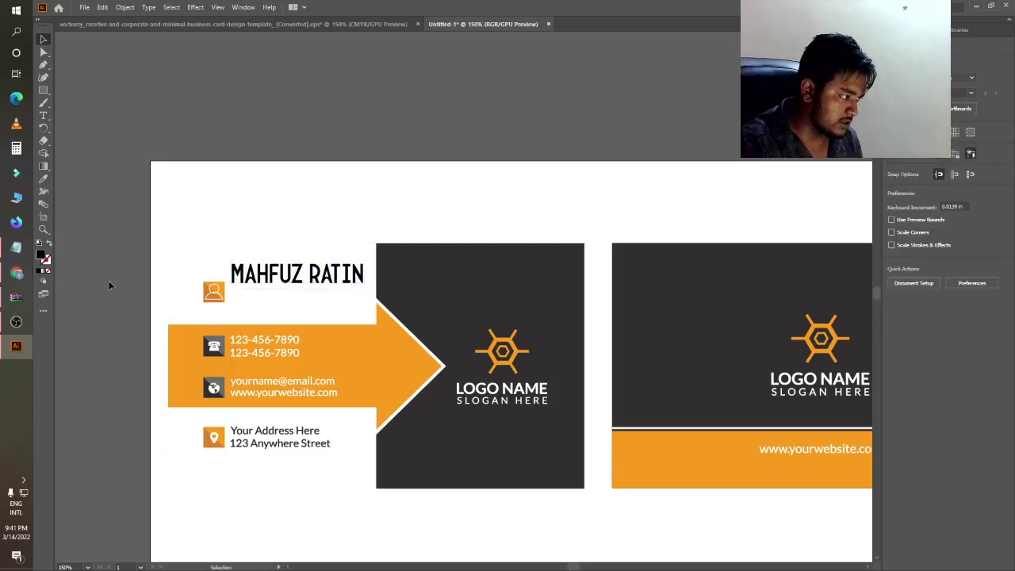
- Stretch the name text slightly wider and reduce its height a little
scroll(227, 294, "down", 1)
scroll(258, 294, "down", 2)
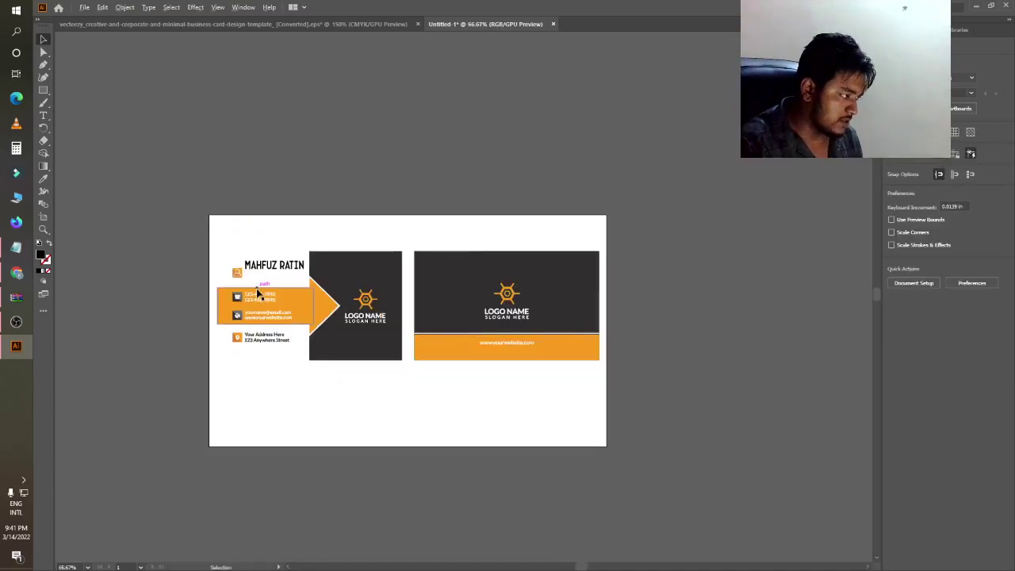
scroll(258, 294, "up", 2)
scroll(270, 267, "up", 1)
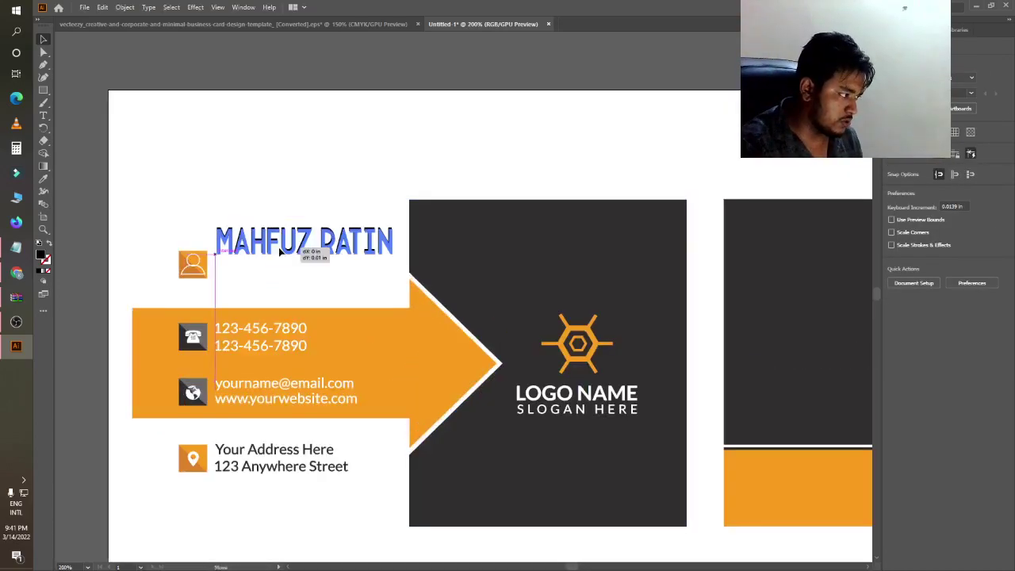
left_click(283, 263)
left_click_drag(394, 248, 400, 248)
left_click_drag(307, 229, 307, 232)
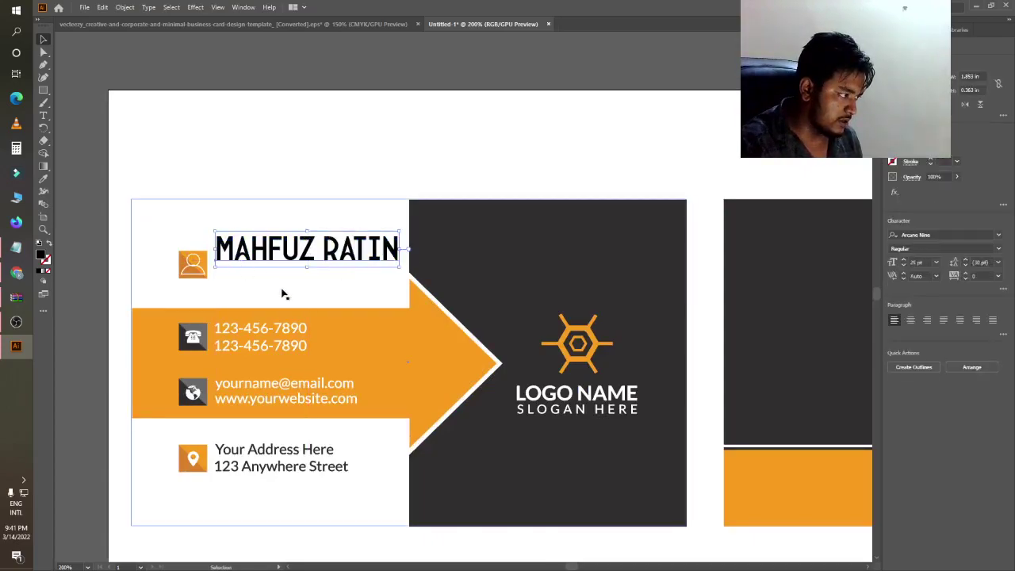
left_click(269, 80)
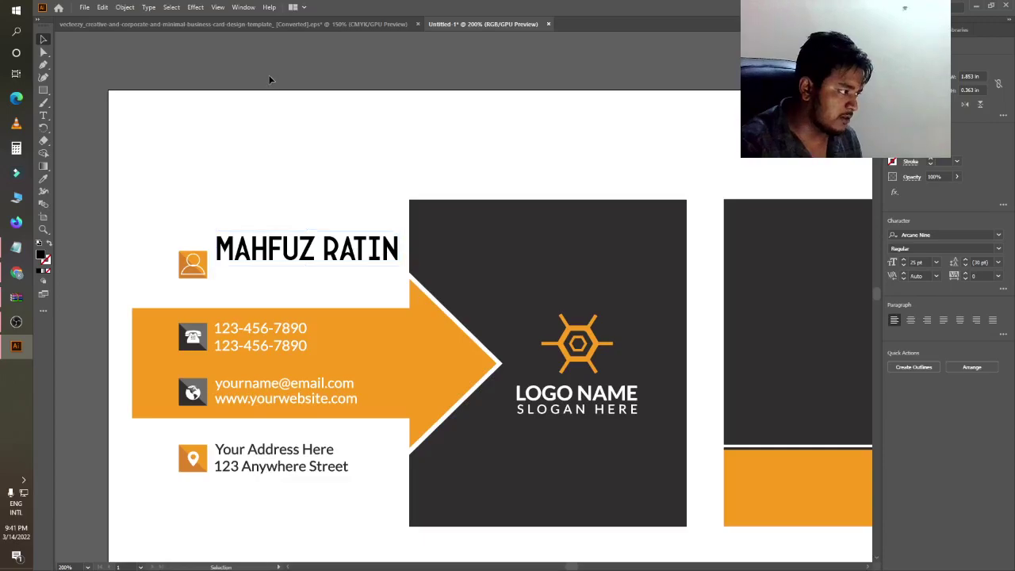
- Add an enlarged FOUNDER title line below the name
scroll(254, 225, "down", 2)
scroll(256, 242, "up", 1)
scroll(256, 243, "up", 1)
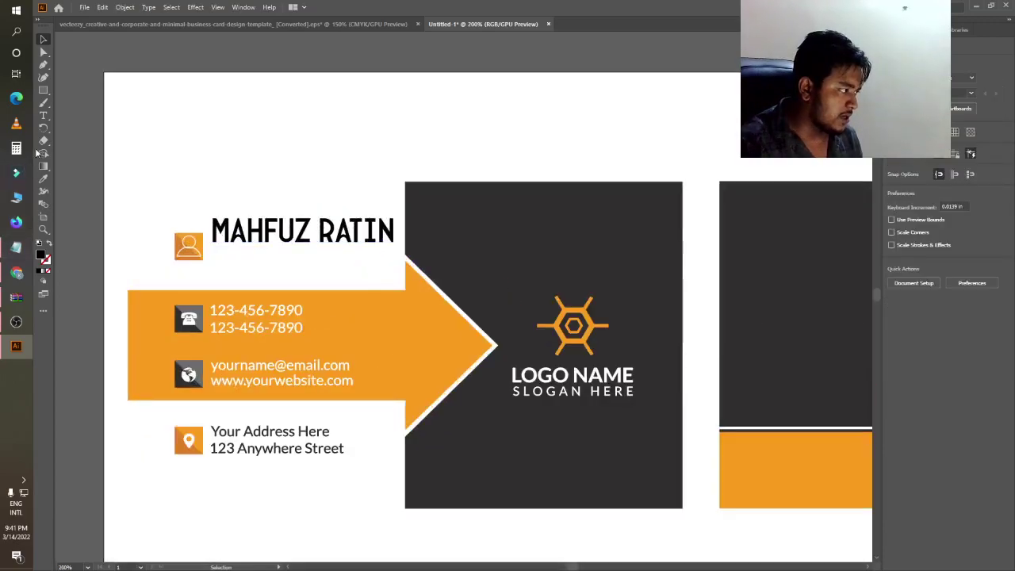
left_click(43, 115)
left_click(232, 260)
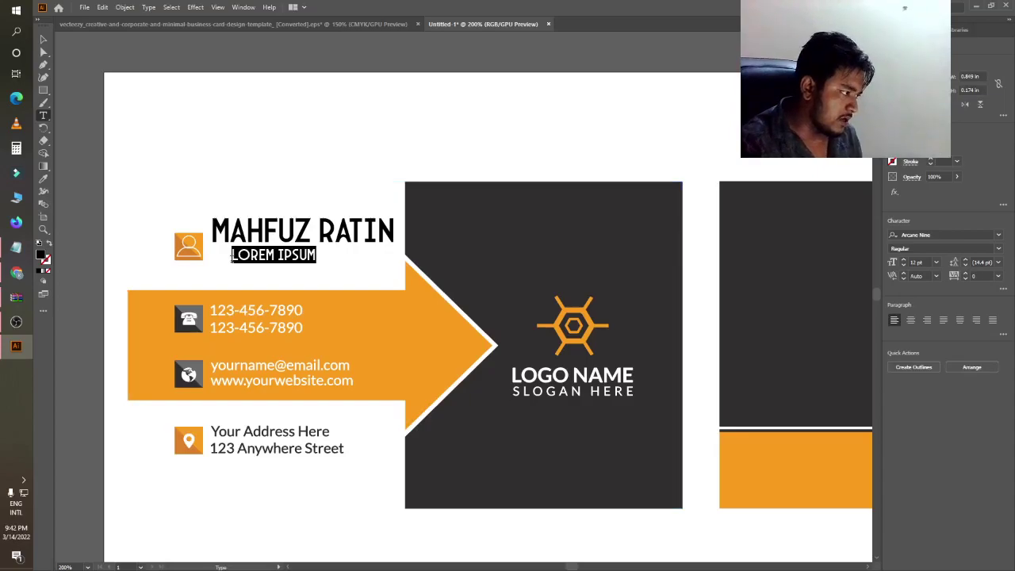
type("F")
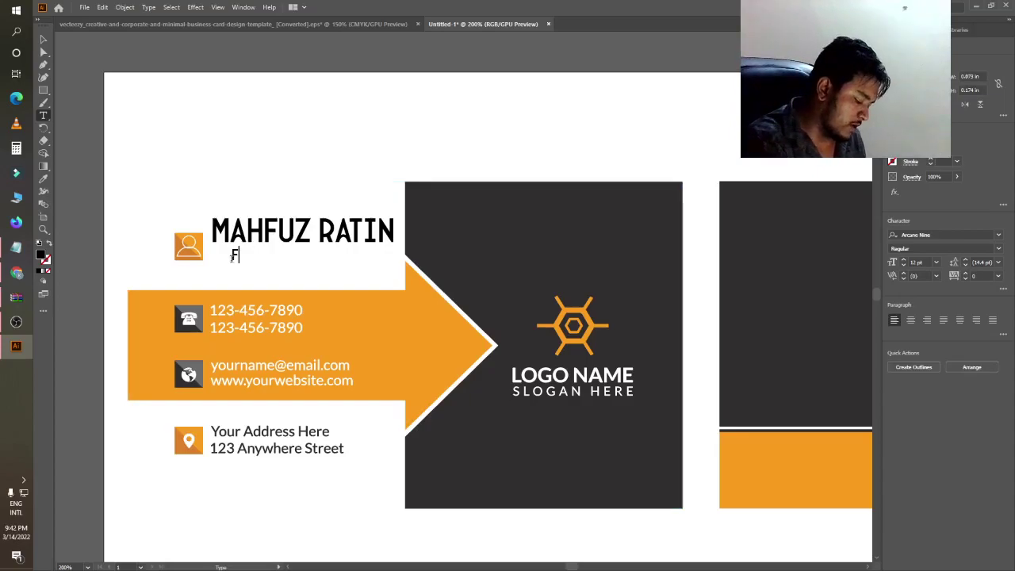
type("OUNDER")
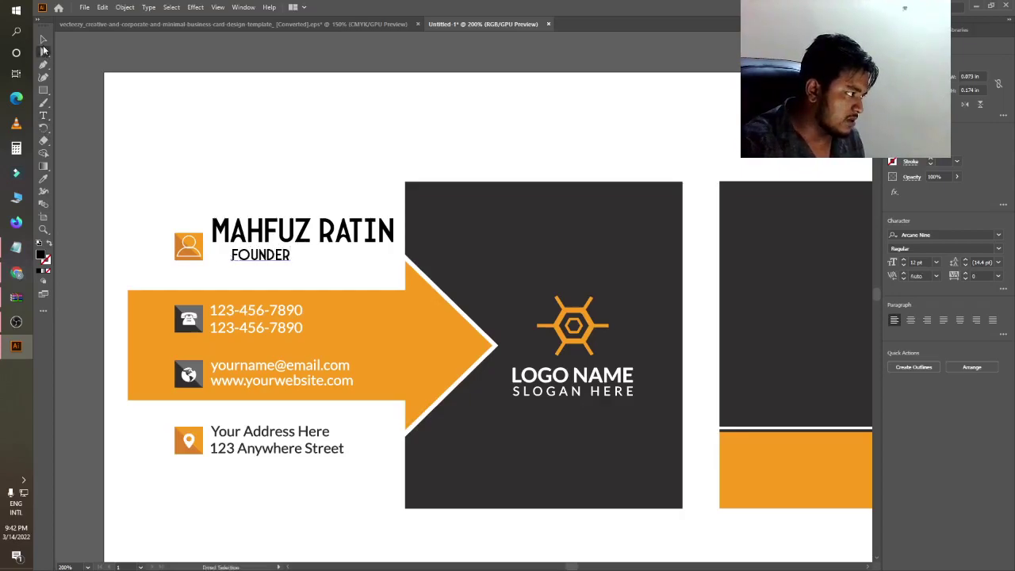
left_click(43, 39)
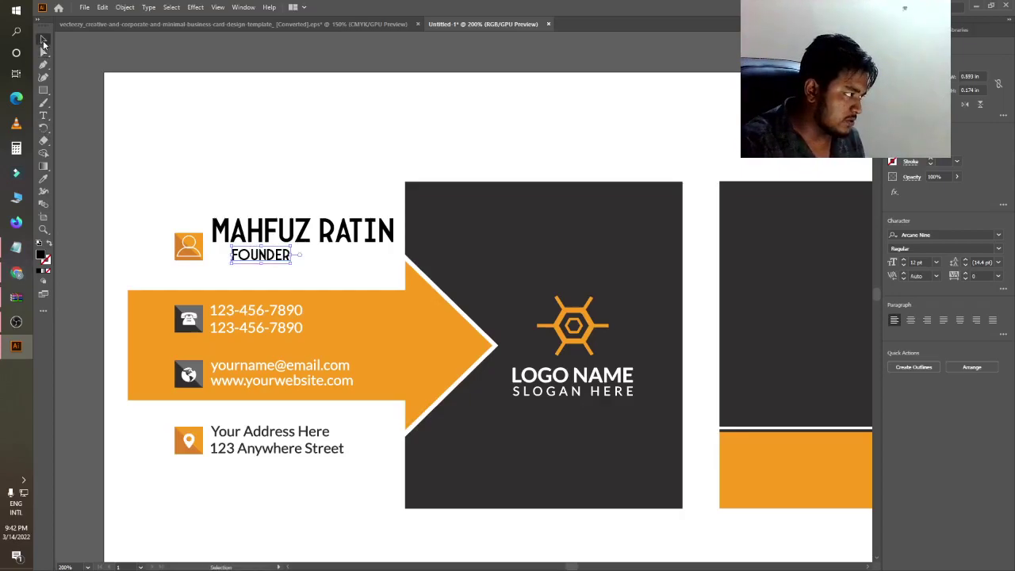
left_click_drag(292, 266, 262, 262)
left_click(233, 76)
left_click(167, 114)
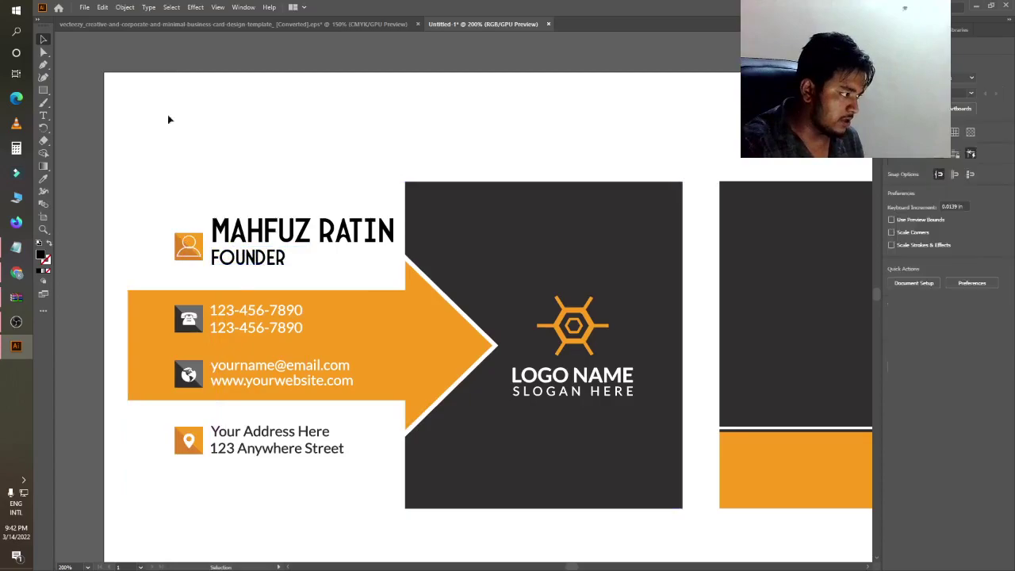
- Nudge FOUNDER into alignment under the name
left_click(277, 264)
left_click_drag(278, 264, 282, 263)
left_click(303, 101)
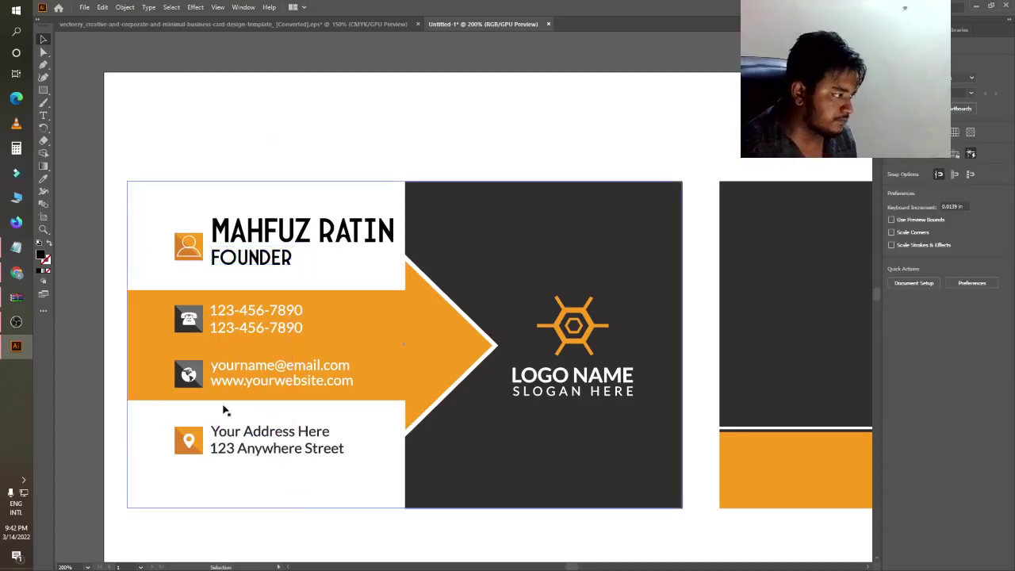
- Ungroup the contact text, delete the placeholder phone numbers, and start new text beside the phone icon
scroll(300, 301, "down", 2)
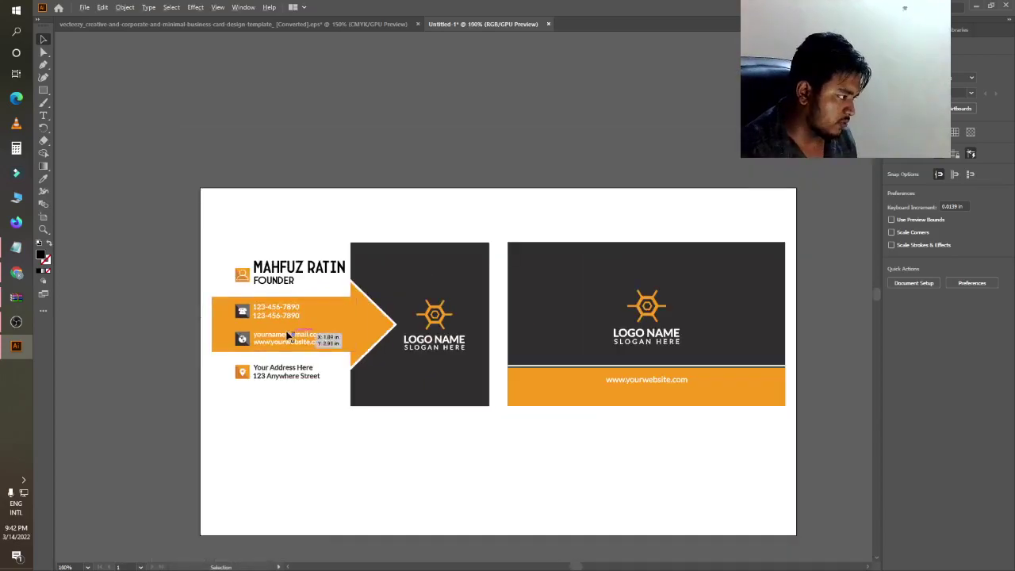
scroll(269, 287, "up", 2)
double_click(261, 284)
left_click_drag(264, 285, 264, 285)
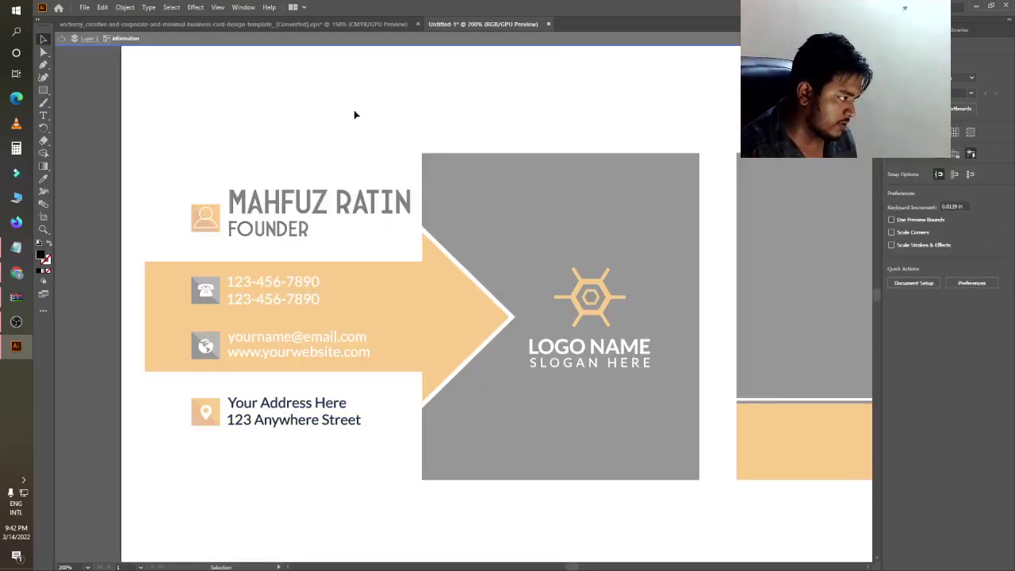
double_click(98, 107)
left_click(294, 312)
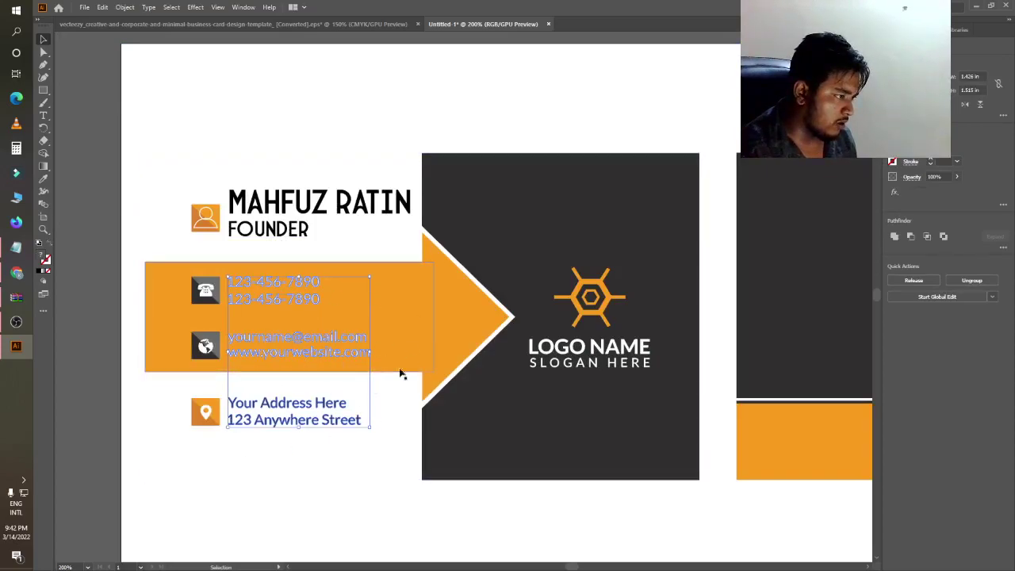
left_click(955, 291)
left_click(396, 75)
mouse_move(315, 283)
left_mouse_down()
mouse_move(266, 291)
mouse_move(276, 296)
mouse_move(284, 283)
mouse_move(279, 302)
left_mouse_up()
key("Delete")
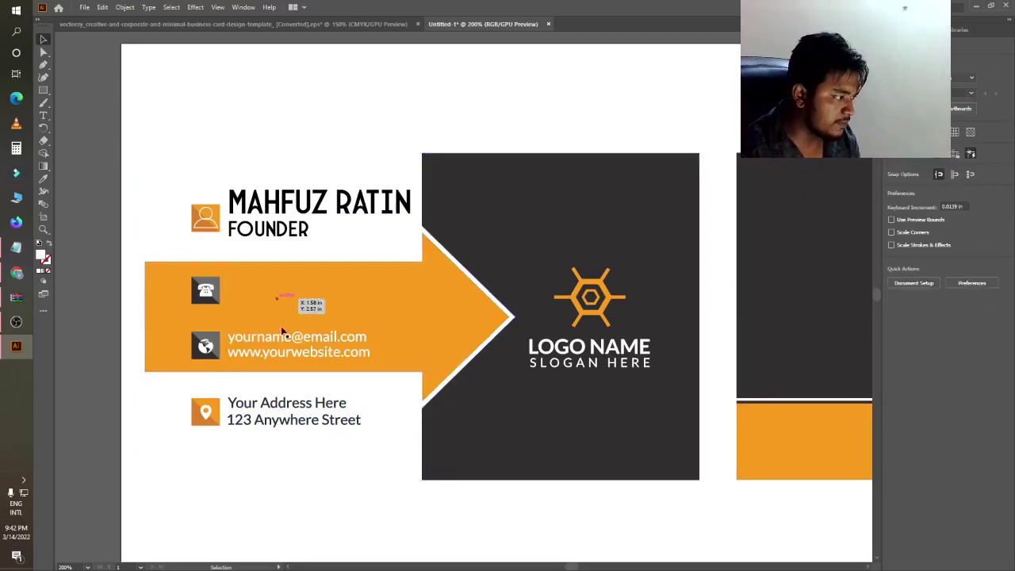
left_click(45, 116)
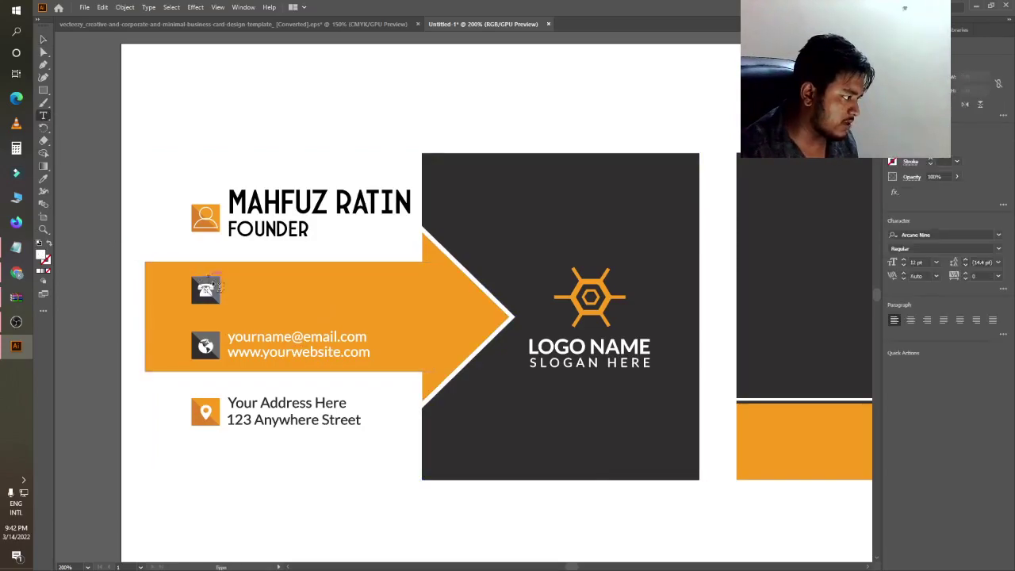
left_click(239, 286)
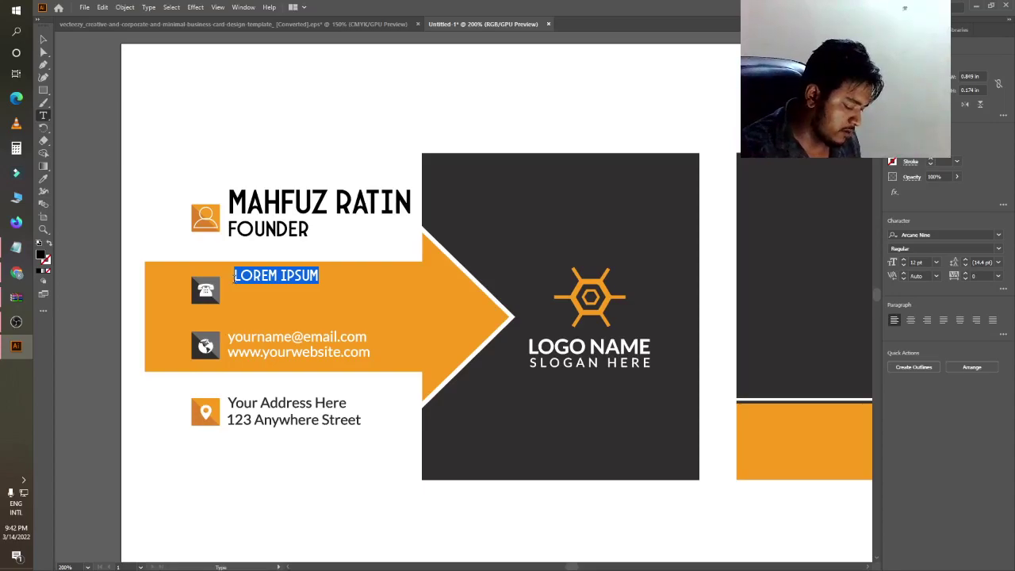
- Replace the placeholder beside the phone icon with the owner's phone number
key("BackSpace")
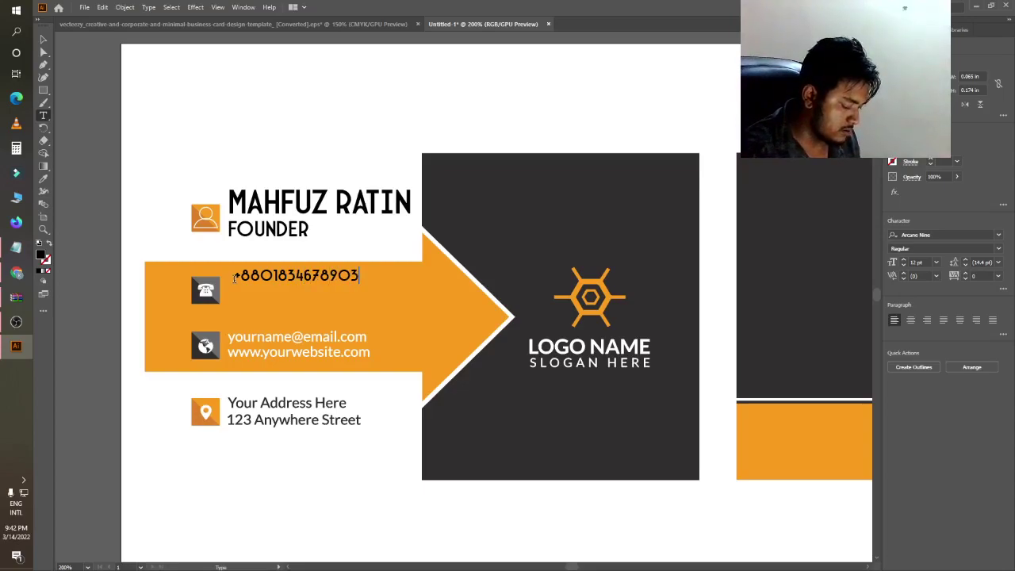
left_click(42, 38)
- Enlarge the phone number and colour it white (#ffffff)
left_click_drag(366, 285, 388, 280)
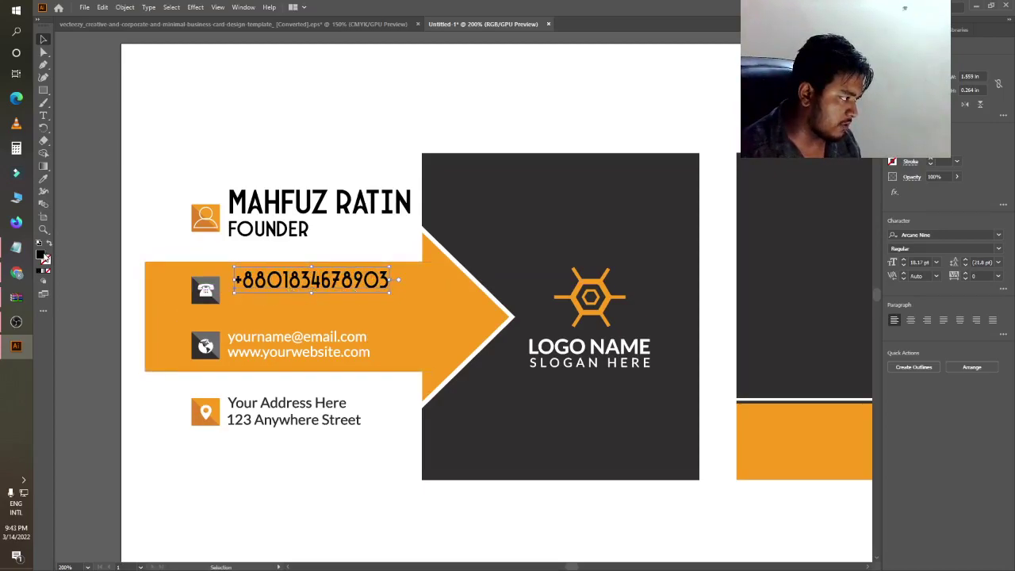
double_click(44, 256)
type("ffffff")
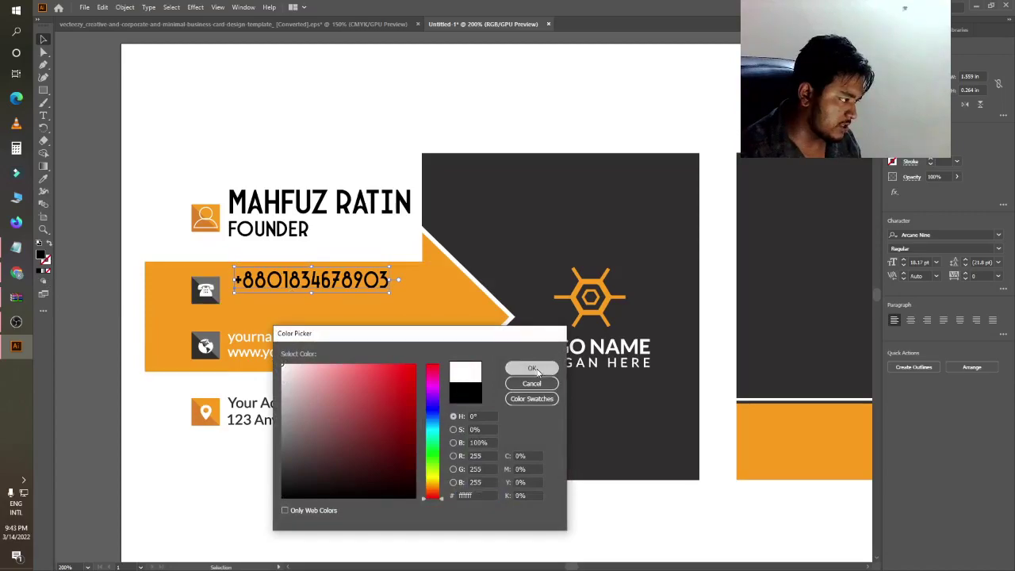
left_click(532, 368)
left_click(104, 278)
left_click(44, 114)
- Type a second phone number, move it under the first and fill it white
left_click(242, 296)
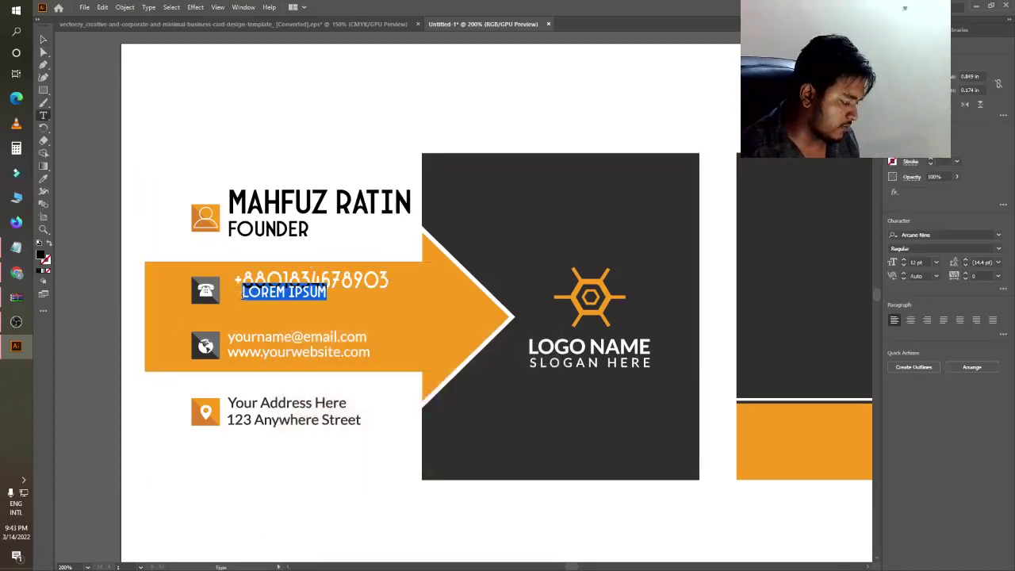
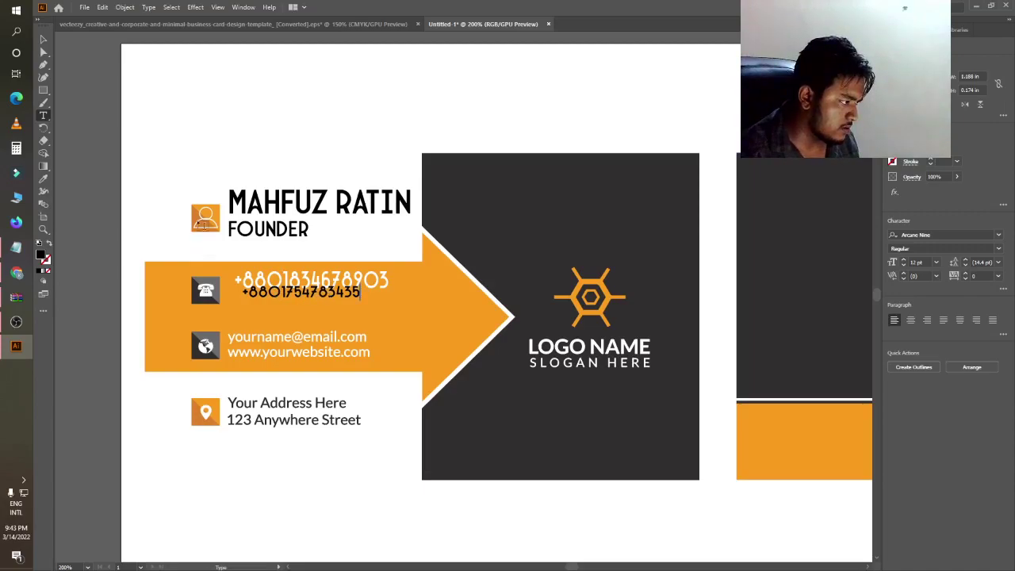
left_click(43, 40)
left_click_drag(315, 296, 386, 313)
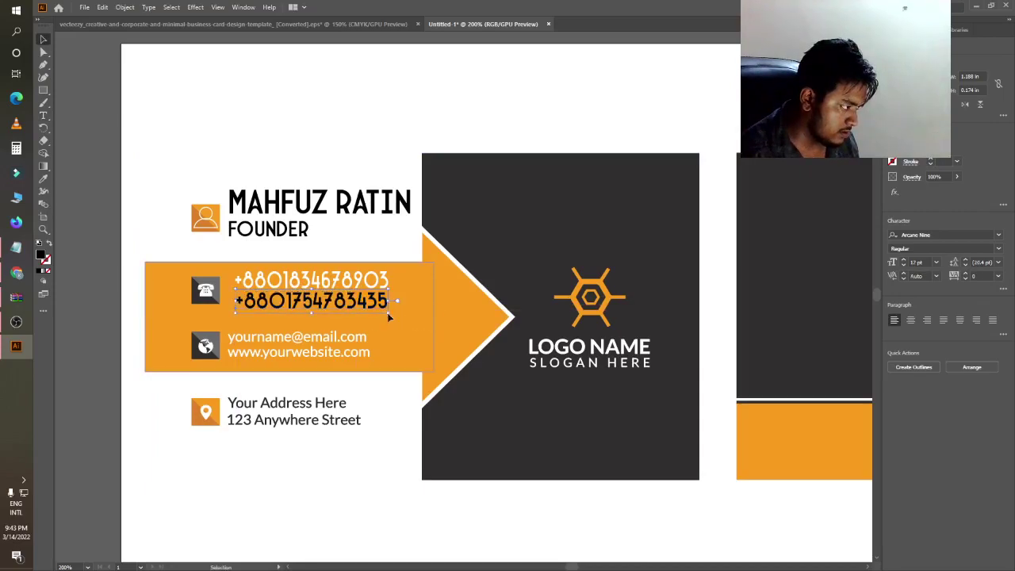
double_click(41, 254)
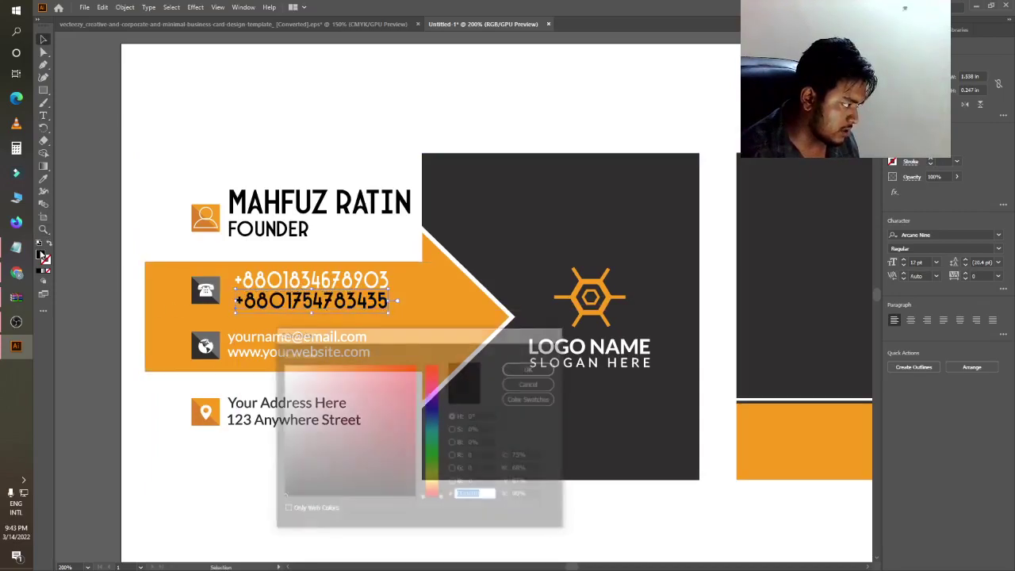
left_click(531, 368)
left_click(396, 511)
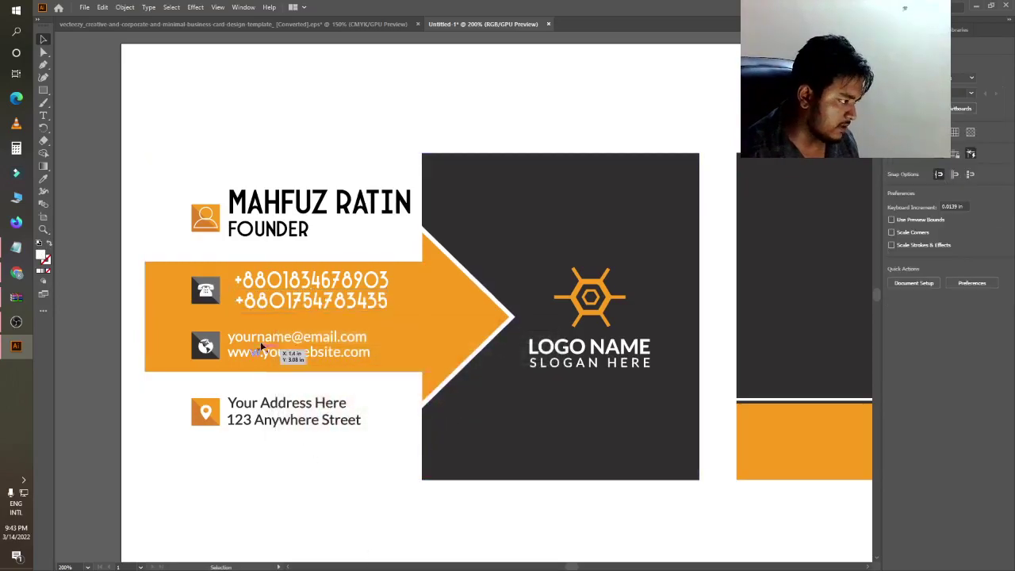
- Stretch both phone-number lines leftward so their left edges line up
left_click(271, 302)
left_click_drag(231, 301, 228, 301)
left_click(258, 279)
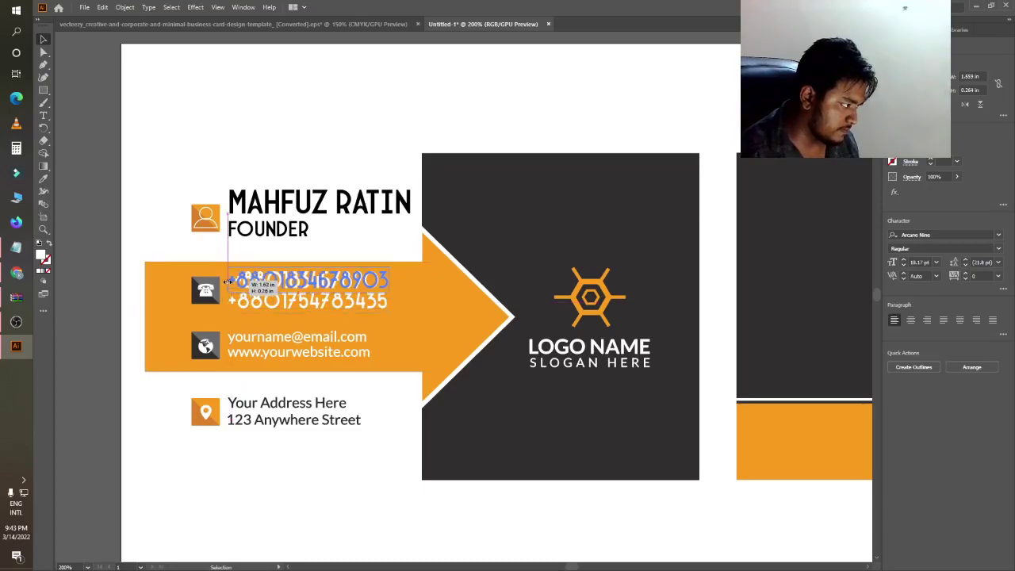
left_click_drag(233, 281, 227, 281)
left_click(103, 323)
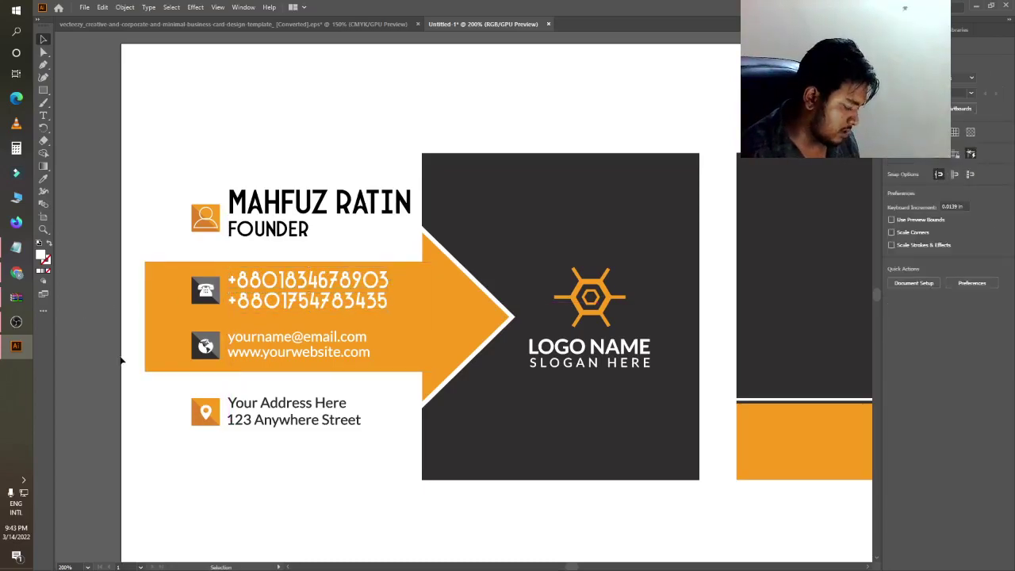
- Select the placeholder email line on the orange band
scroll(119, 357, "down", 2)
scroll(202, 359, "up", 1)
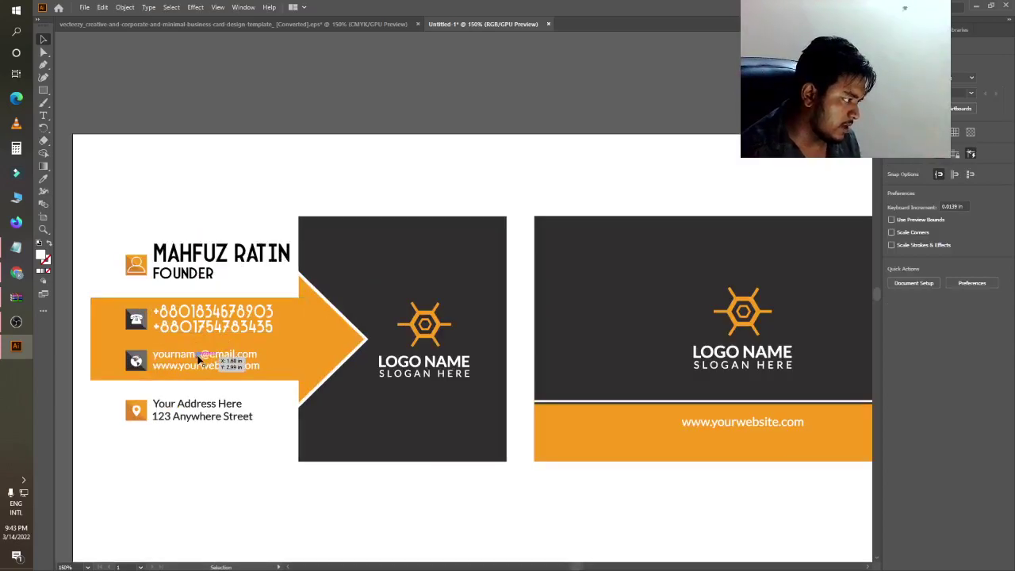
scroll(202, 359, "up", 1)
left_click(200, 359)
left_click_drag(199, 361, 204, 355)
- Delete the placeholder email and type the owner's email address above the website line
key("Delete")
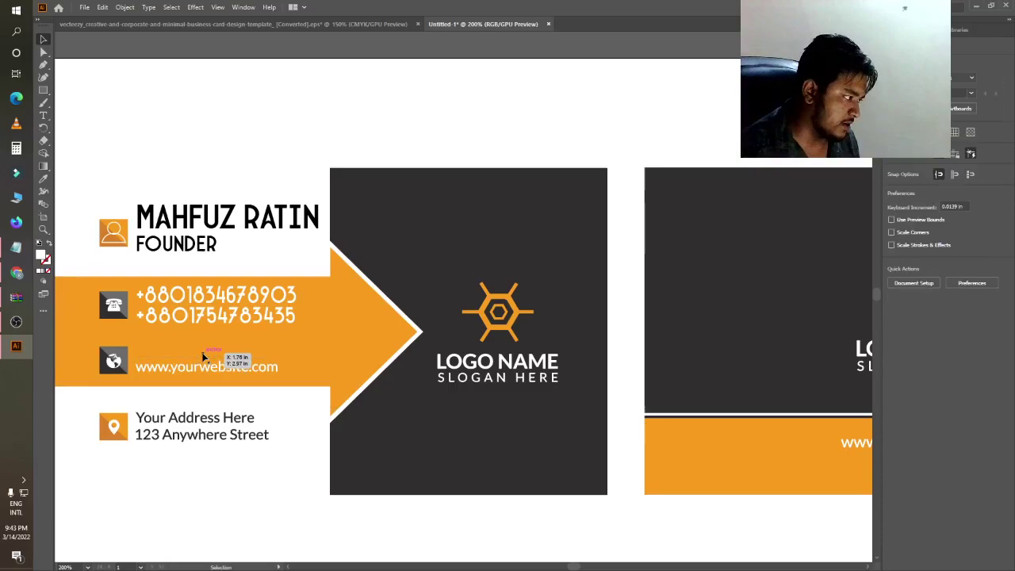
left_click(43, 115)
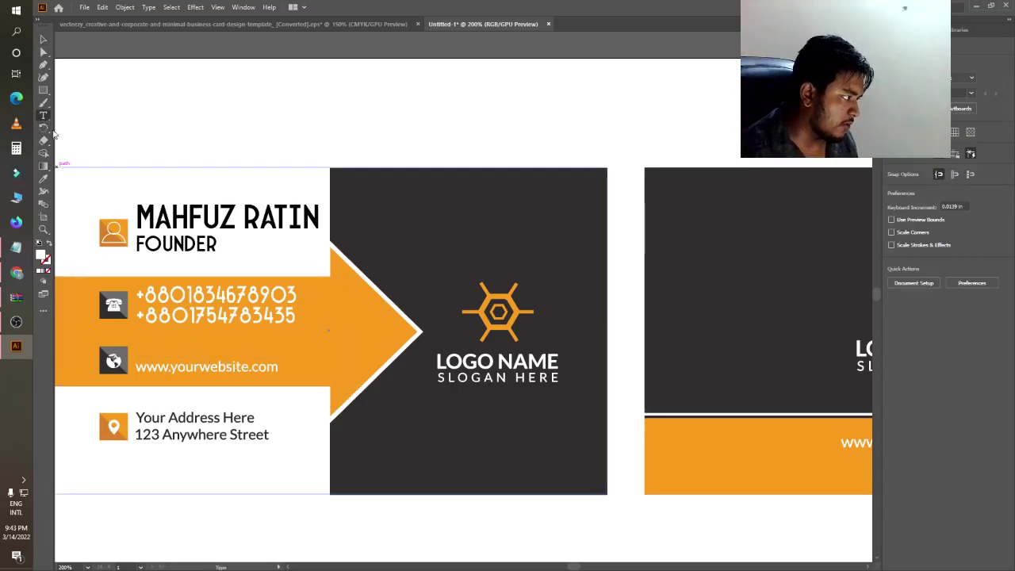
left_click(142, 340)
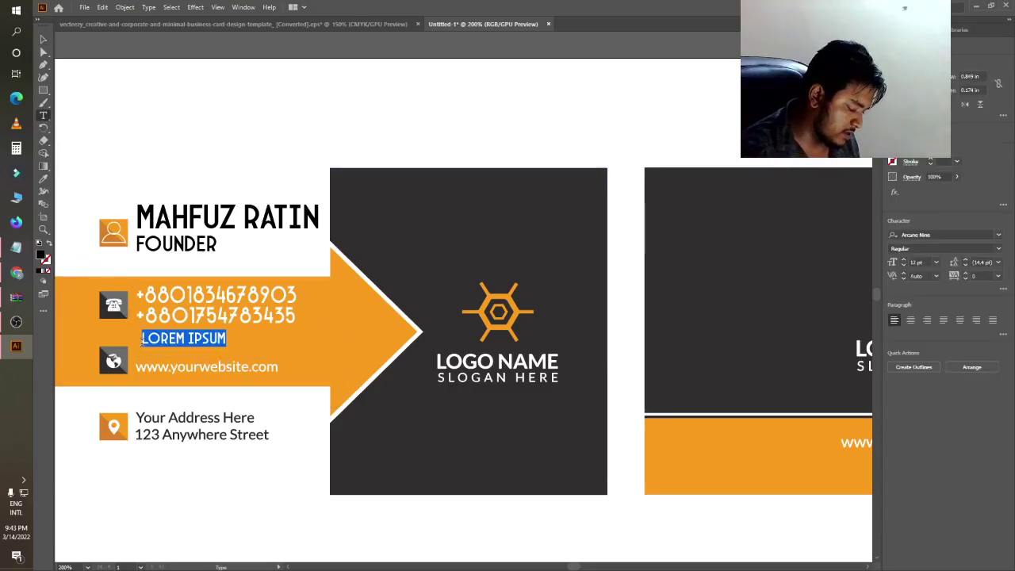
left_click(48, 38)
- Set the email to Acumin Variable Concept, shrink it slightly and fill it white
left_click(999, 236)
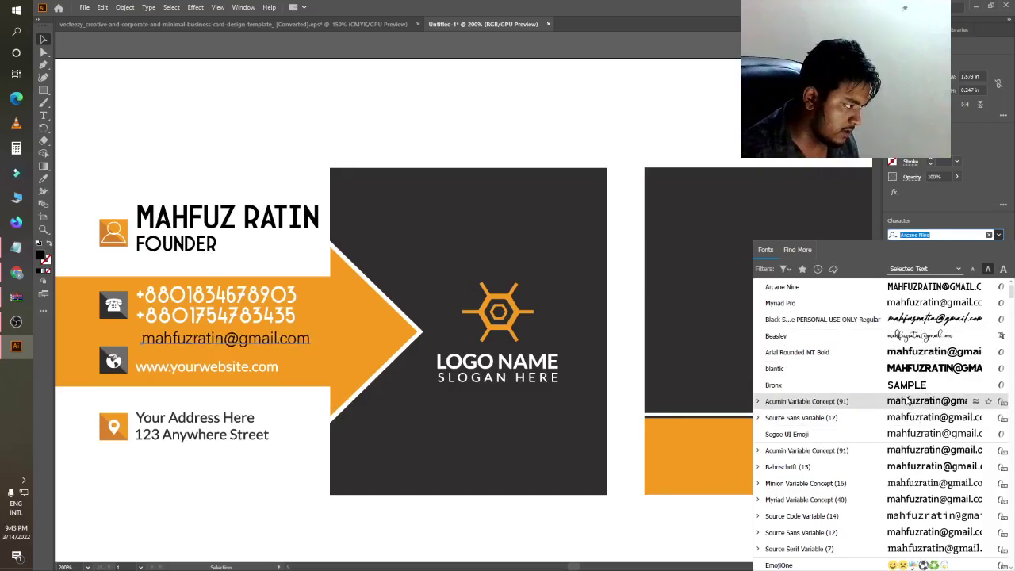
left_click(806, 401)
left_click_drag(184, 340, 233, 365)
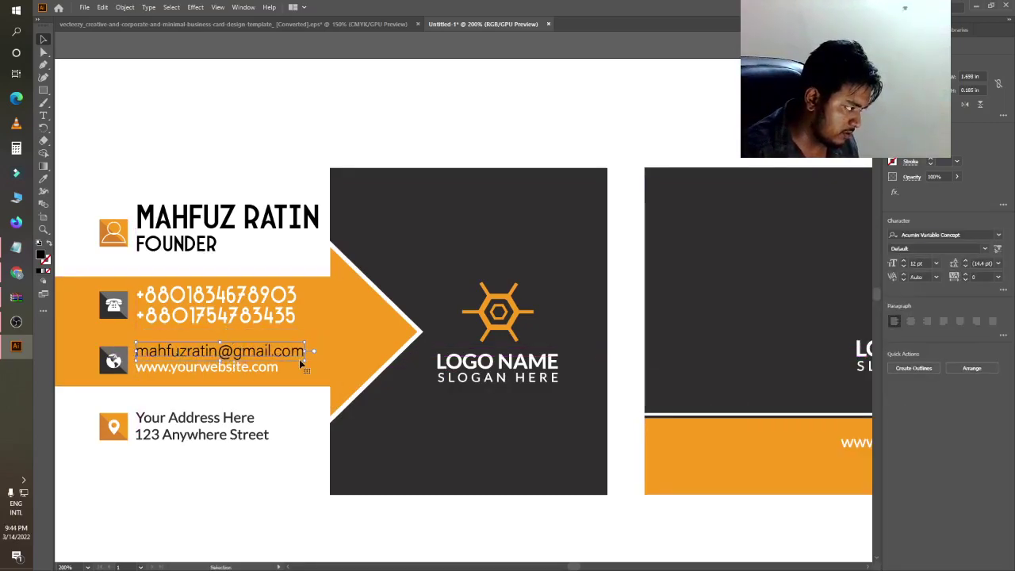
left_click_drag(304, 360, 282, 358)
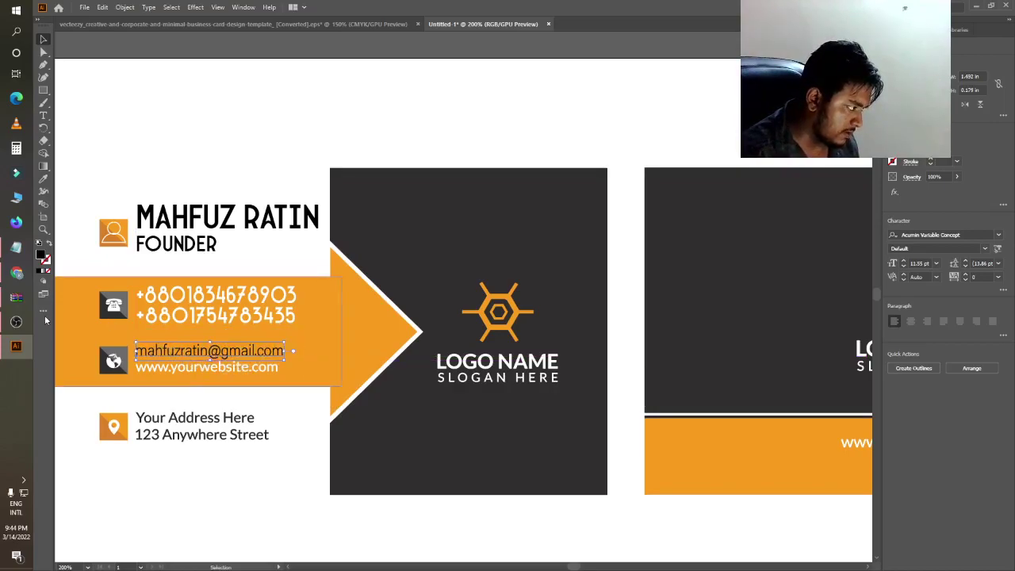
double_click(40, 255)
left_click(282, 365)
left_click(529, 370)
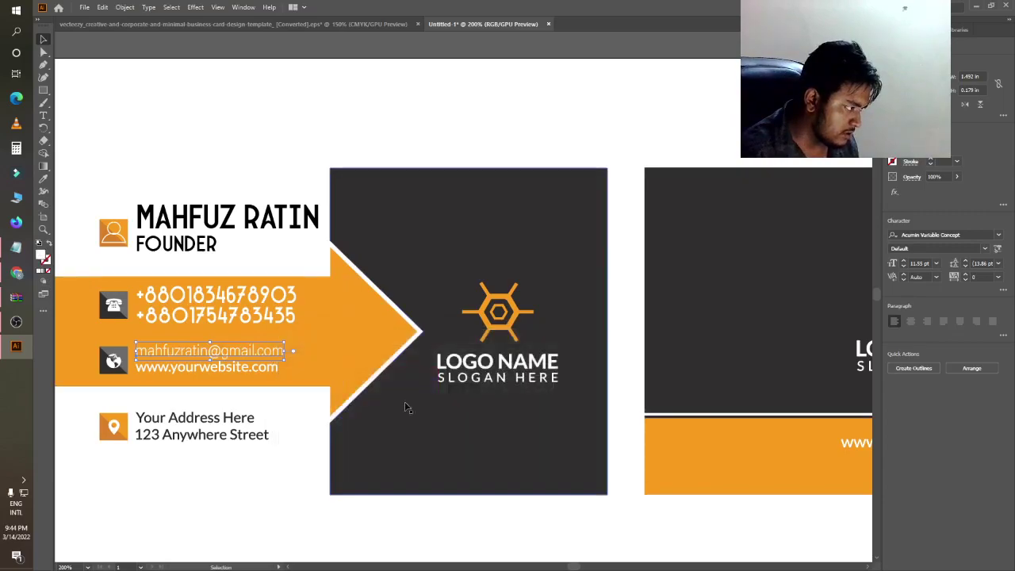
left_click(214, 141)
left_click(207, 371)
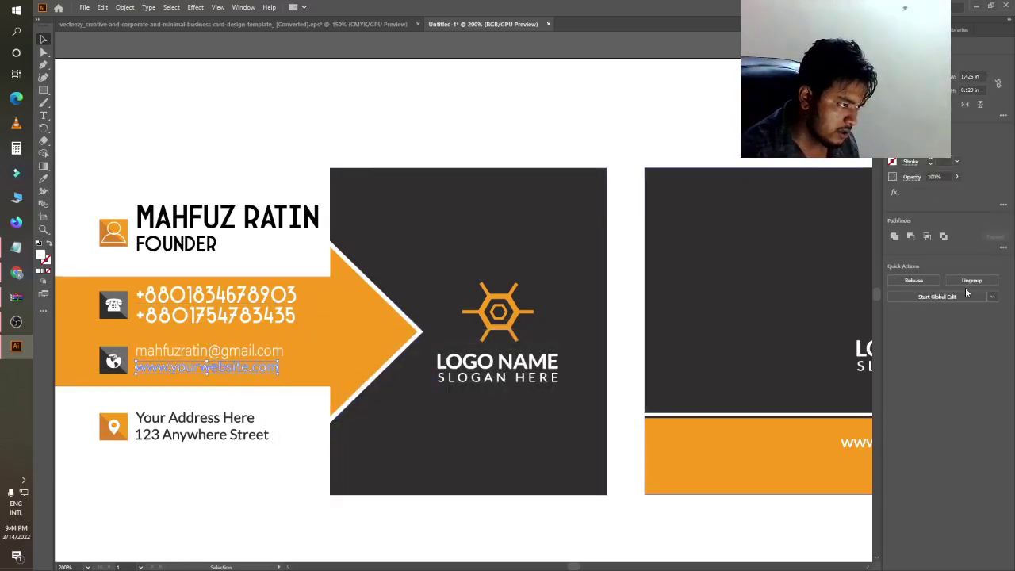
- Replace the placeholder website with the owner's web address, positioned and narrowed under the email
key("Delete")
key("t")
left_click(139, 361)
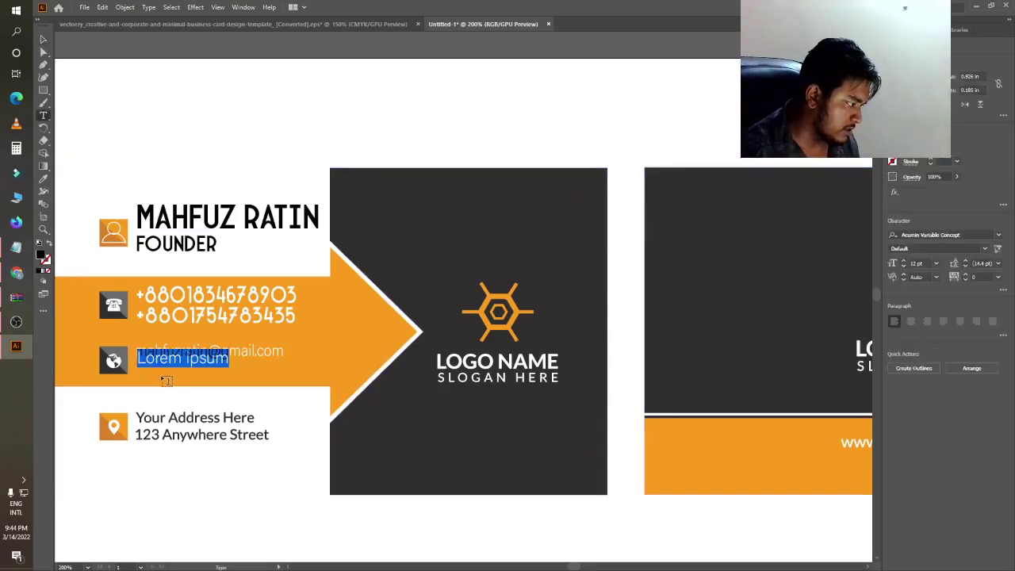
type("www")
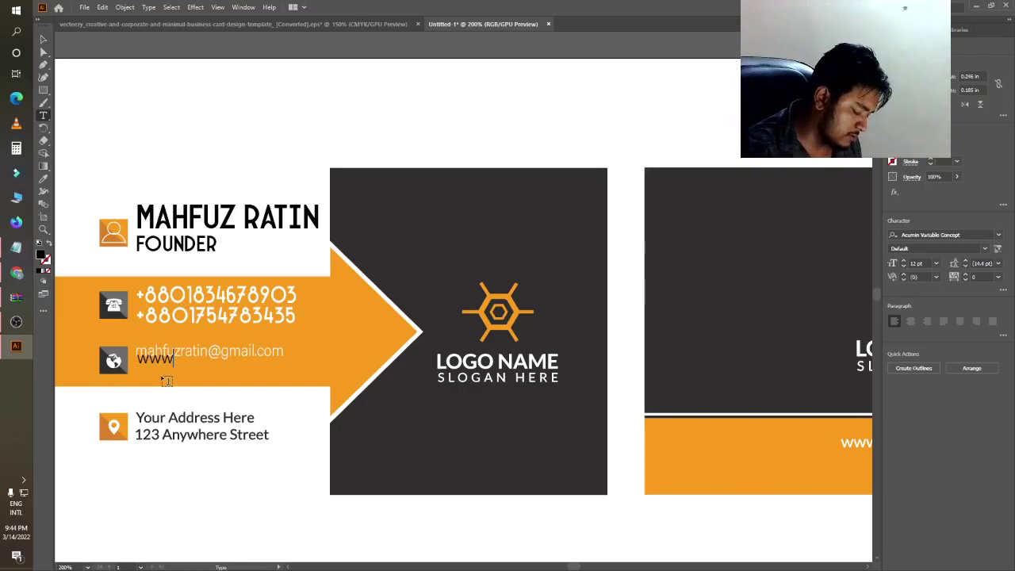
type(".mahfuz")
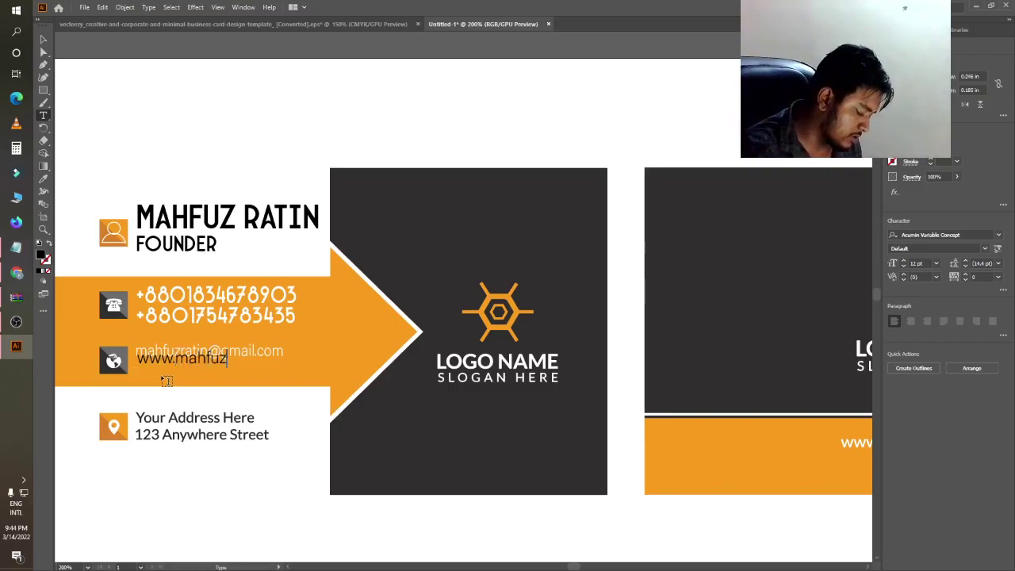
type("production.com")
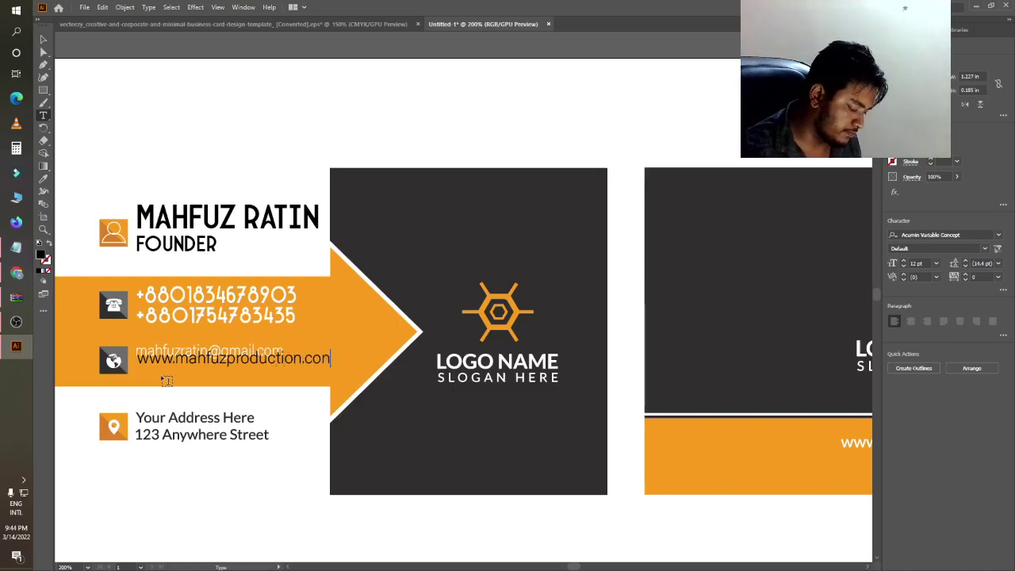
left_click(44, 40)
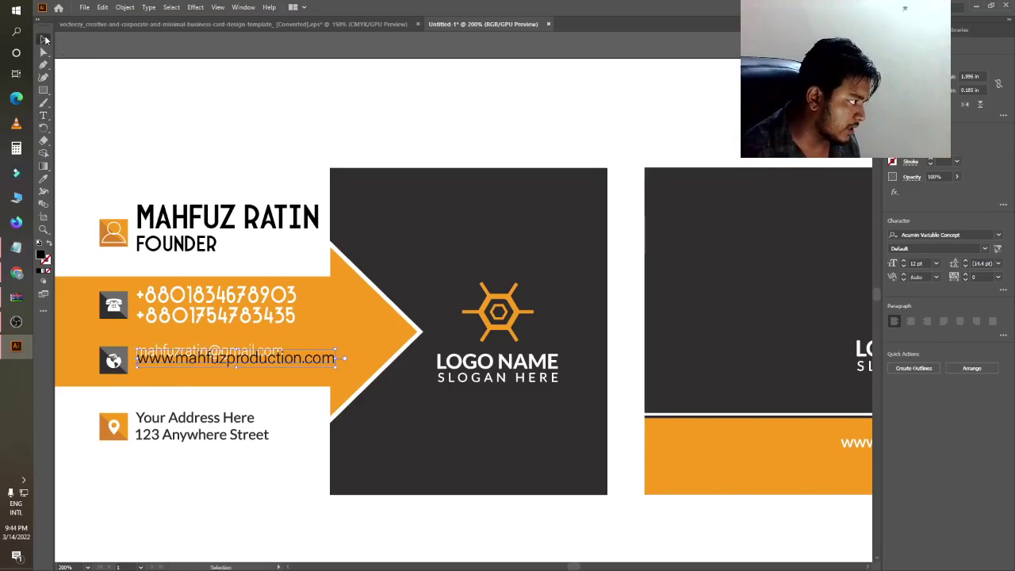
left_click_drag(251, 361, 248, 369)
left_click_drag(312, 377, 284, 381)
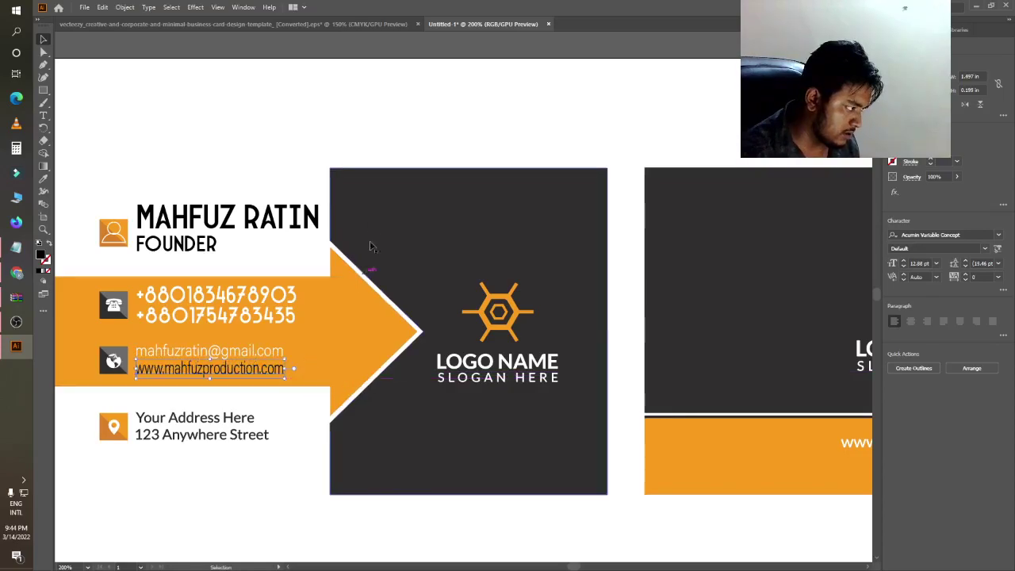
left_click(329, 132)
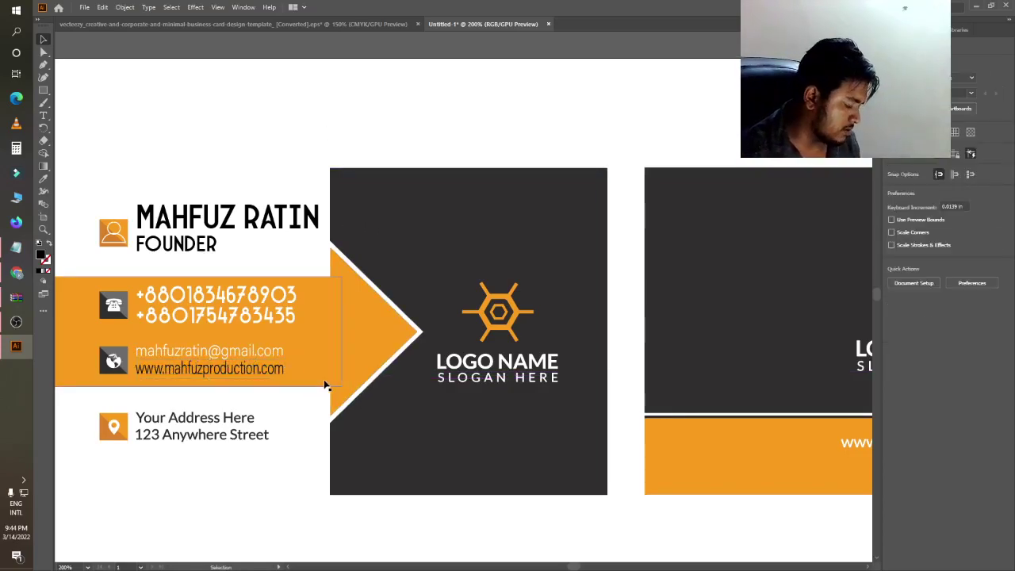
- Double-check the web address text and its fill, leaving both unchanged
scroll(262, 382, "up", 2)
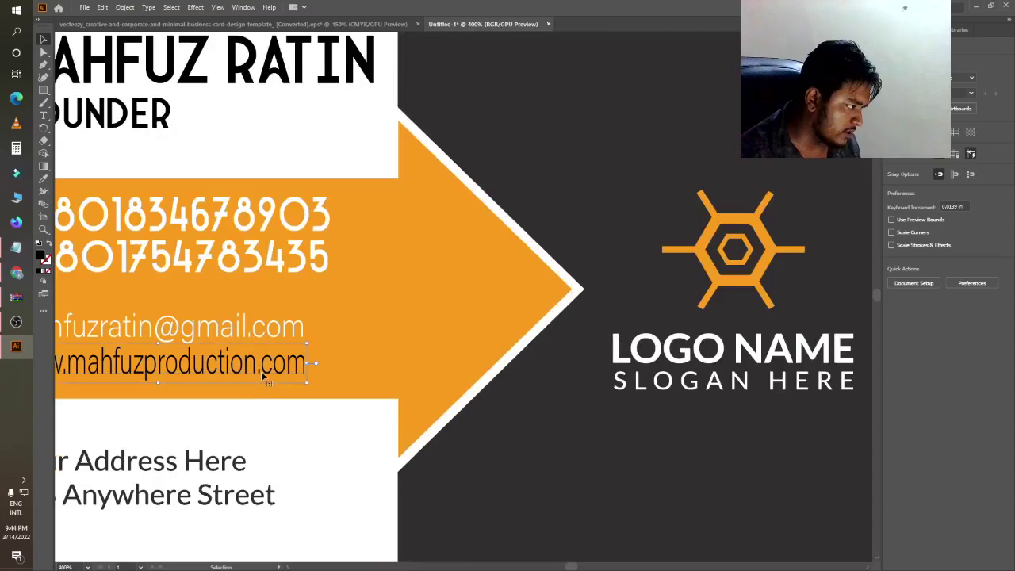
double_click(260, 364)
key("Delete")
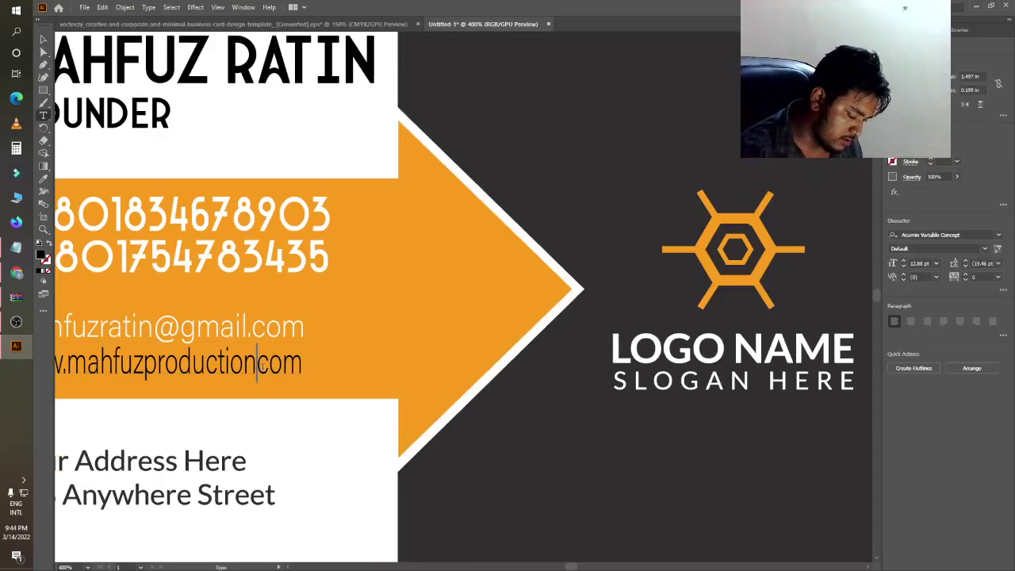
key("ctrl+z")
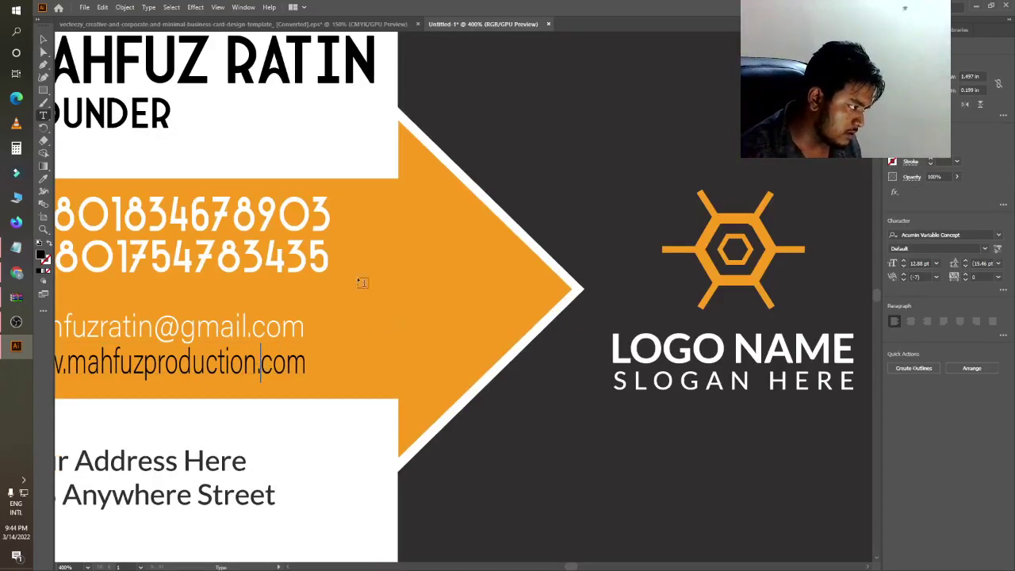
left_click(44, 38)
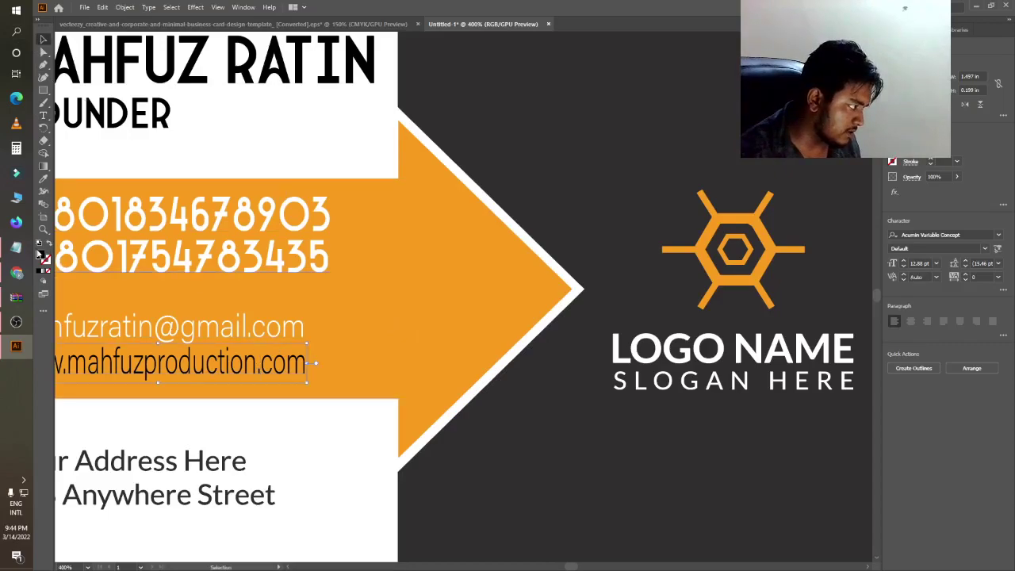
double_click(40, 254)
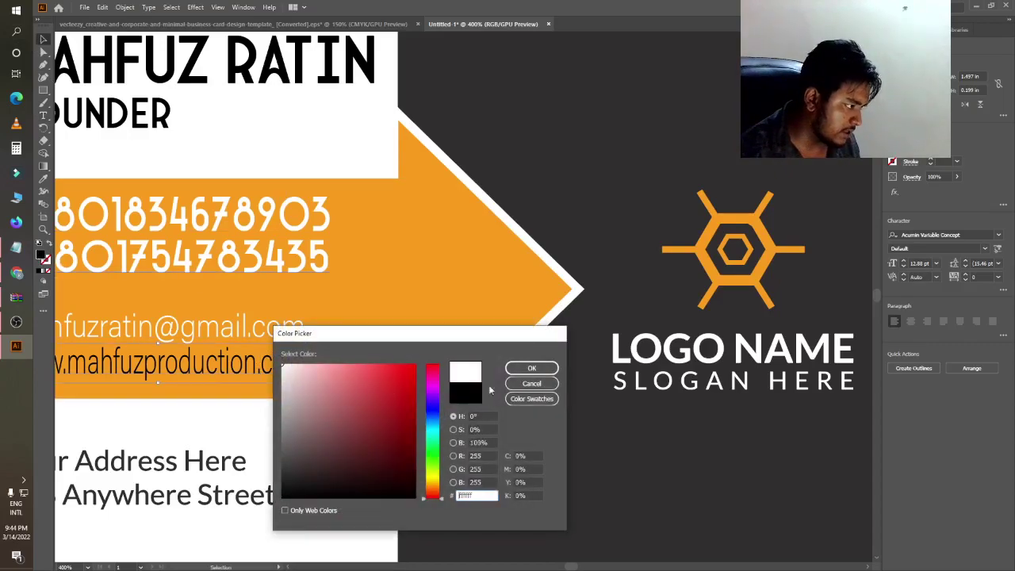
left_click(523, 381)
- Zoom out to the whole card and select the 'Your Address Here' line
key("ctrl+1")
left_click(163, 396)
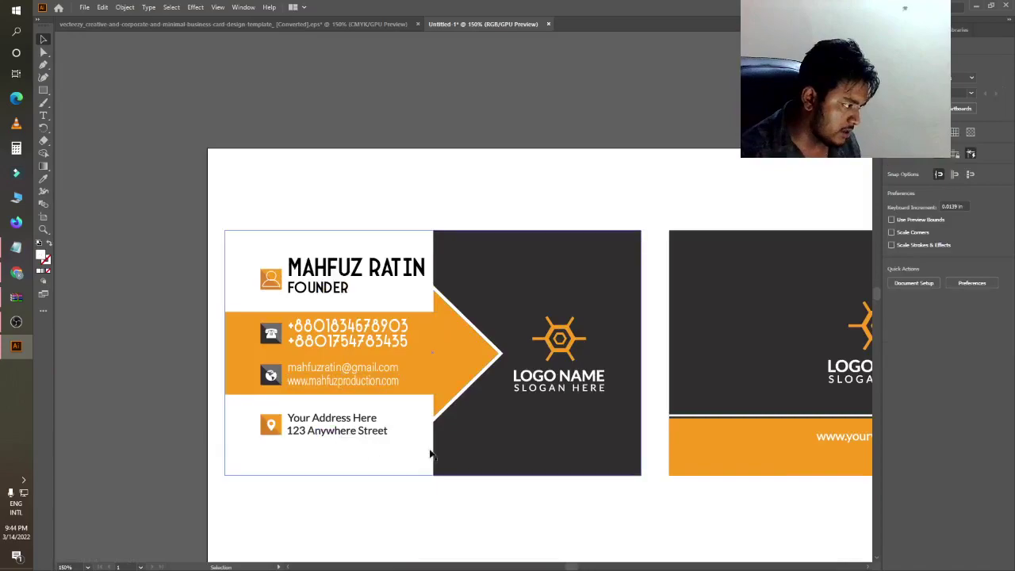
scroll(337, 453, "up", 2)
left_click(333, 420)
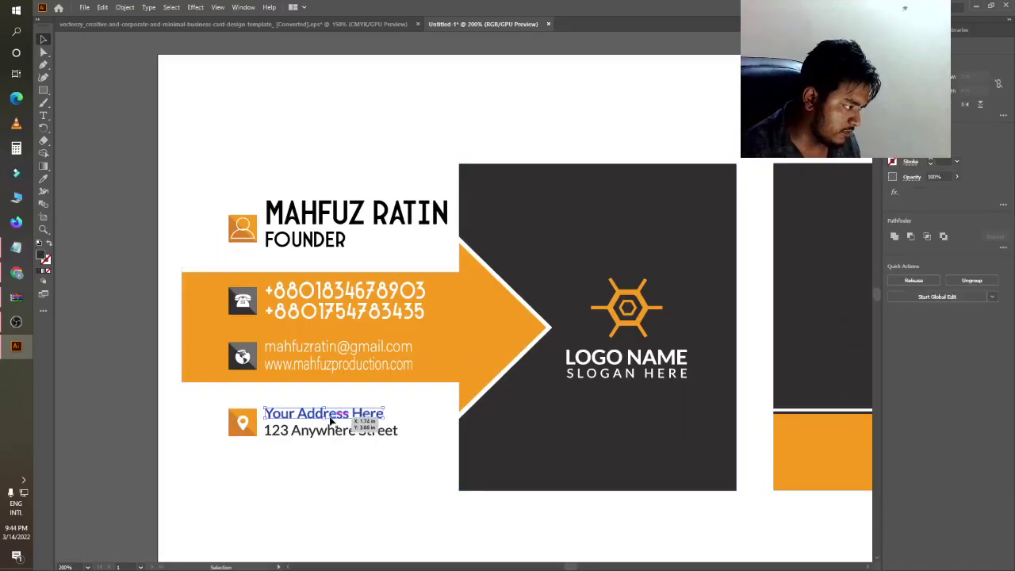
- Replace 'Your Address Here' with the first line of the real street address
key("Delete")
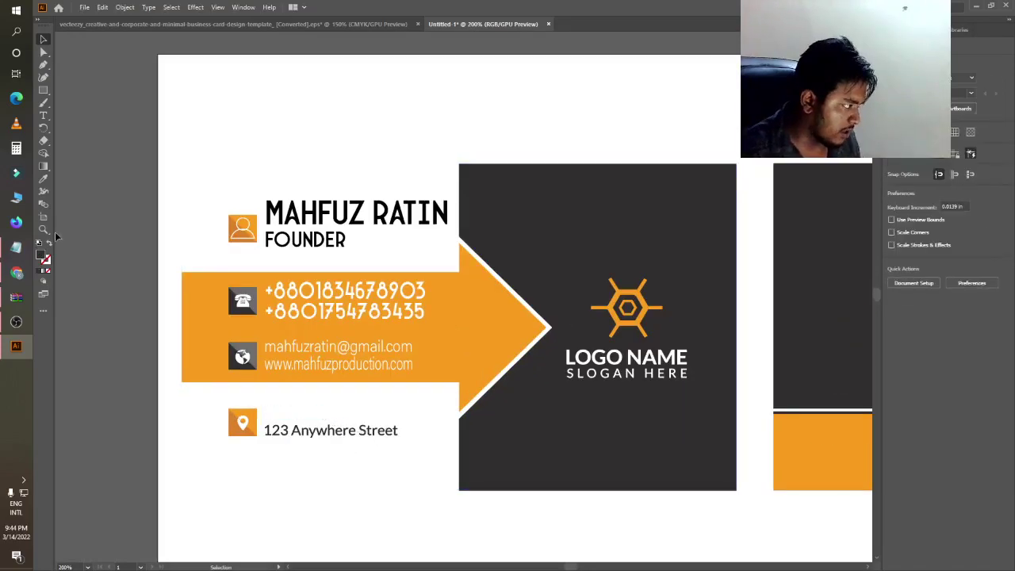
left_click(272, 410)
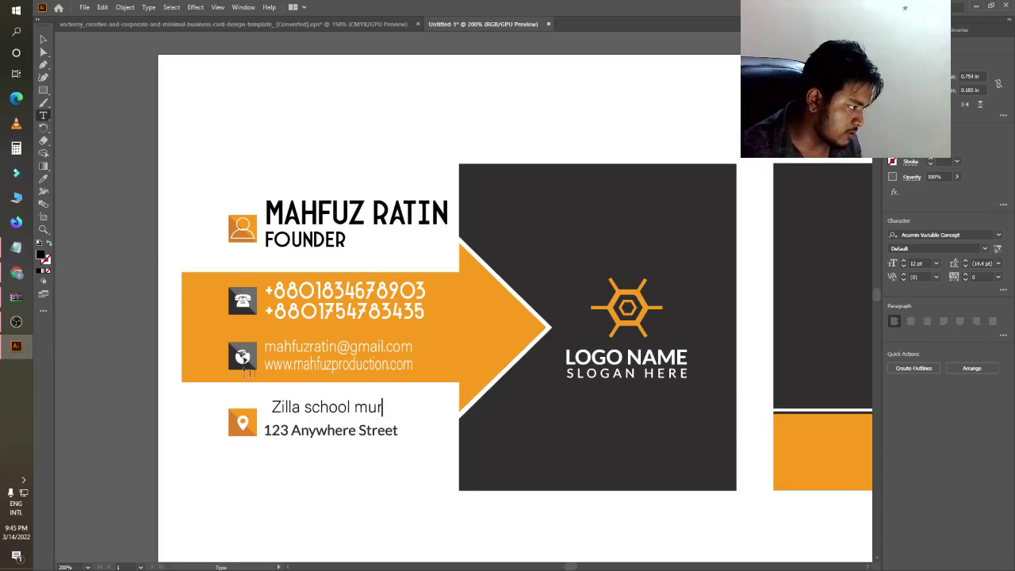
left_click(43, 39)
left_click_drag(330, 411, 387, 413)
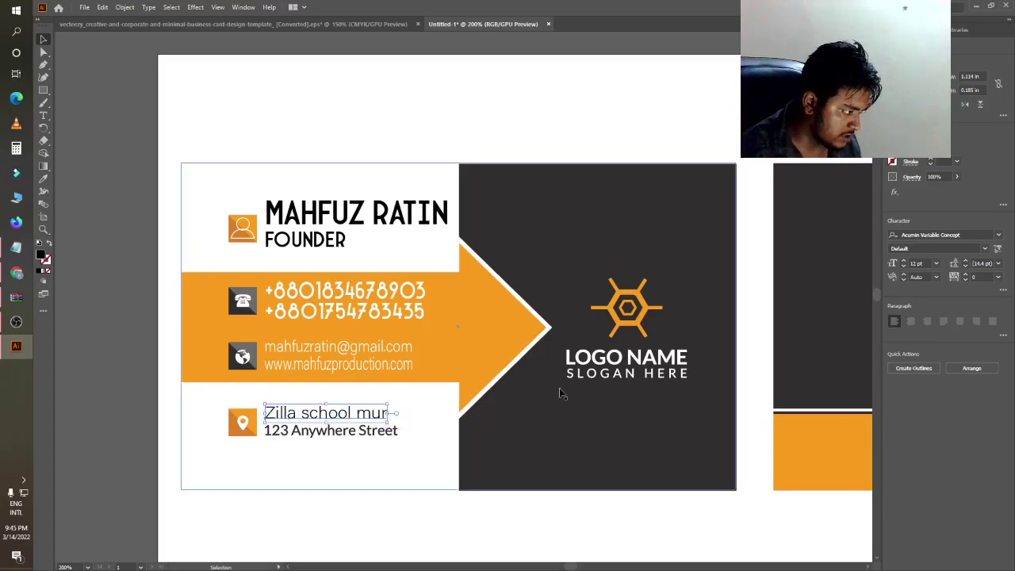
left_click(160, 432)
- Replace '123 Anywhere Street' with the city and country line, stacked under the first
left_click(288, 435)
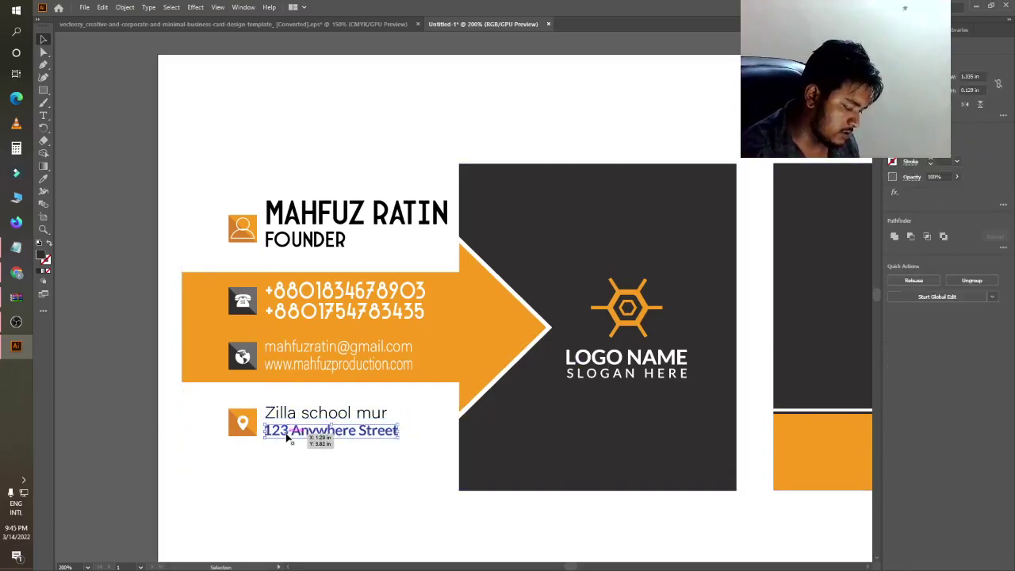
key("Delete")
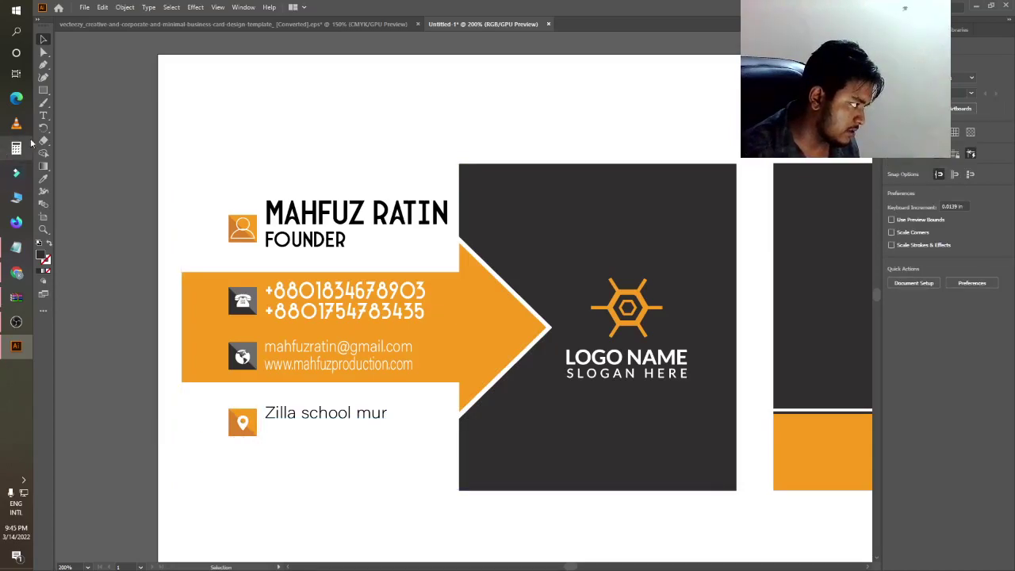
key("t")
left_click(286, 434)
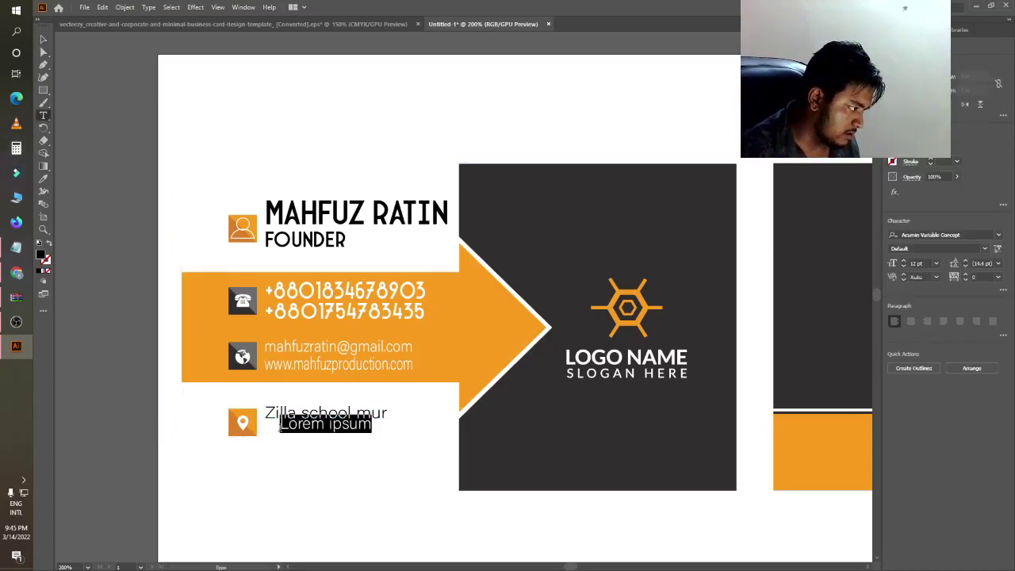
key("BackSpace")
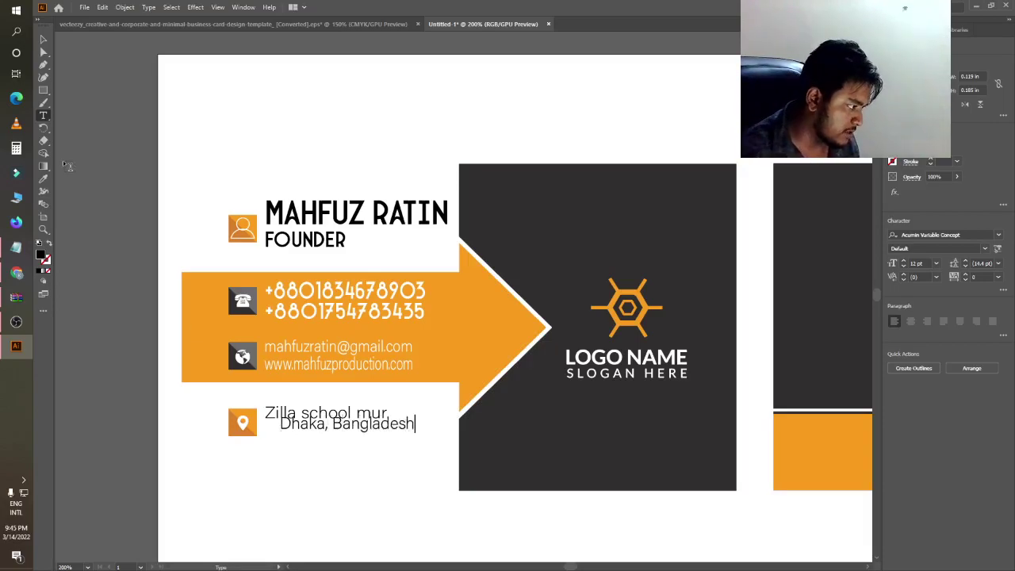
key("Escape")
left_click_drag(324, 430, 305, 441)
left_click(131, 419)
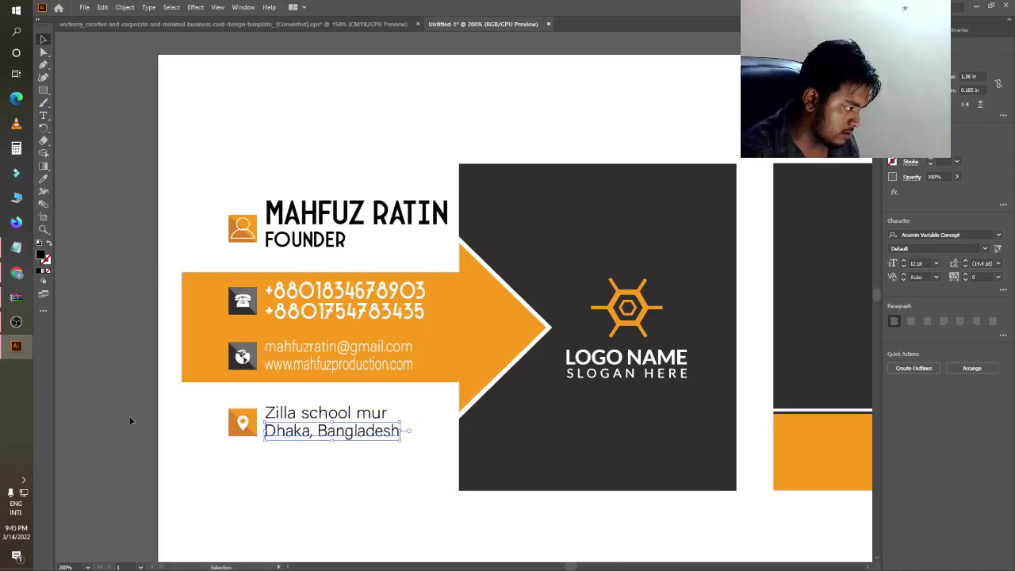
scroll(129, 518, "down", 1)
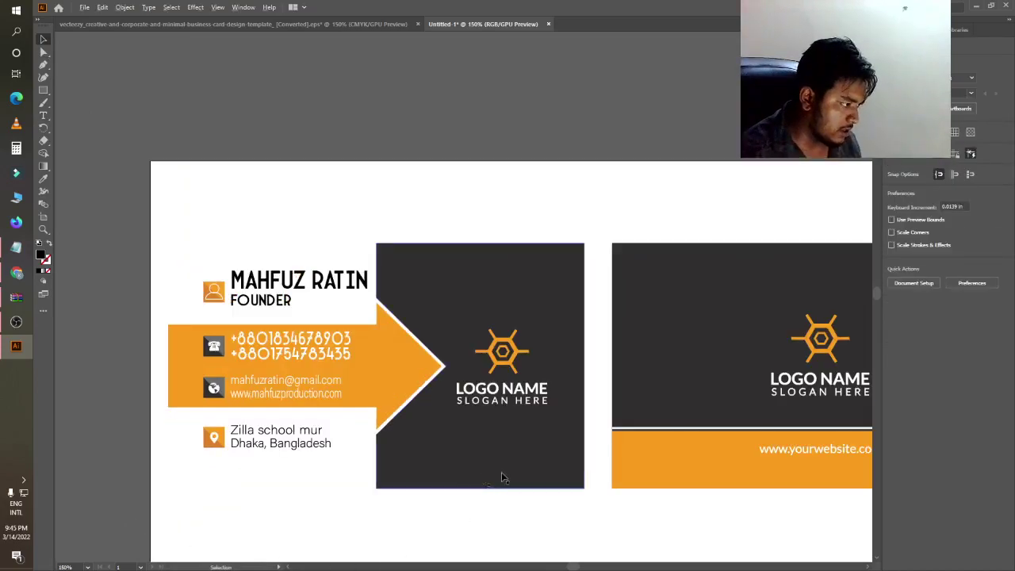
scroll(501, 472, "up", 1)
- Ungroup the placeholder logo and delete its LOGO NAME text
left_click(504, 362)
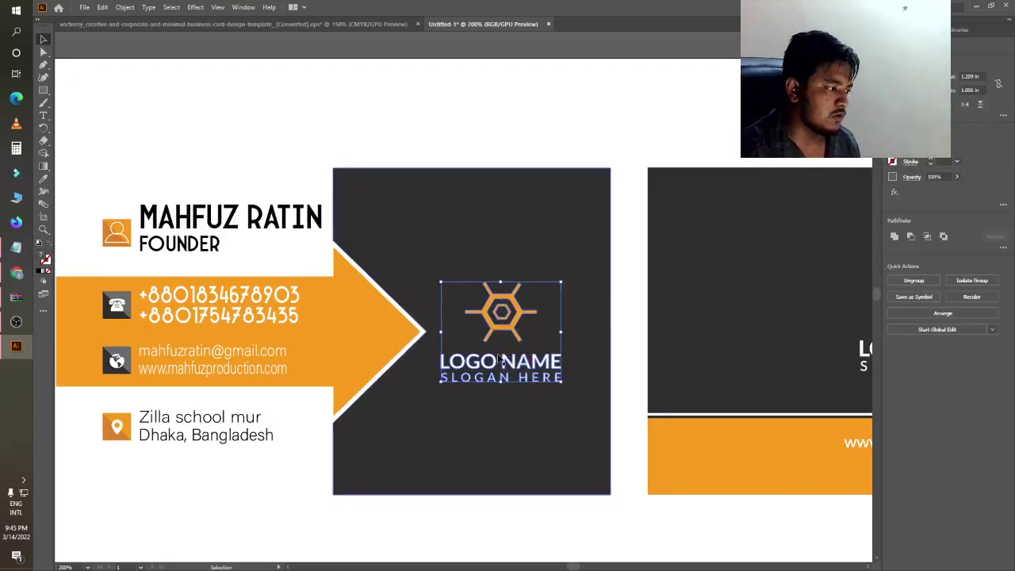
scroll(475, 360, "down", 2)
scroll(483, 361, "up", 2)
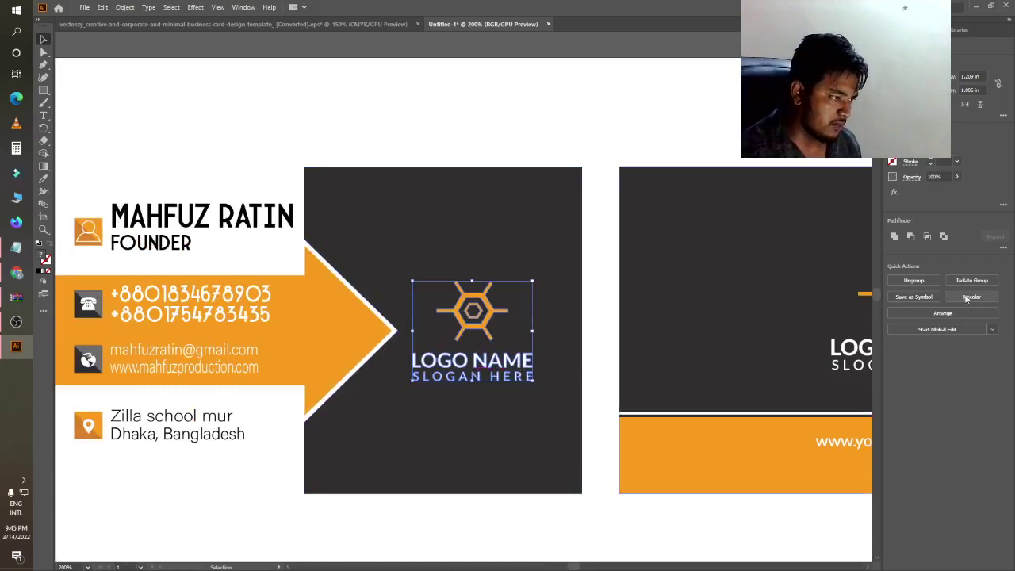
left_click(914, 282)
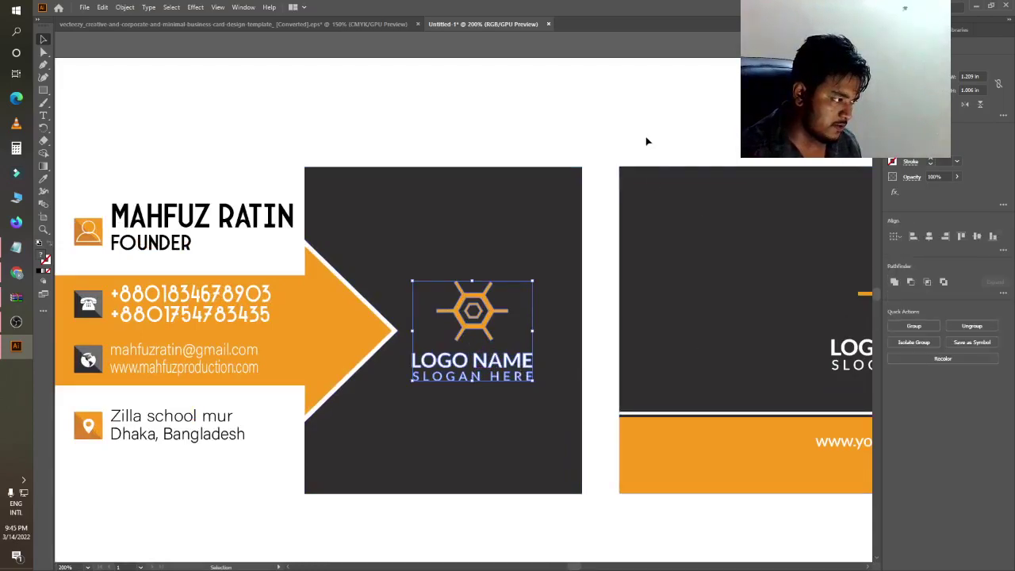
left_click(645, 140)
left_click(486, 364)
key("Delete")
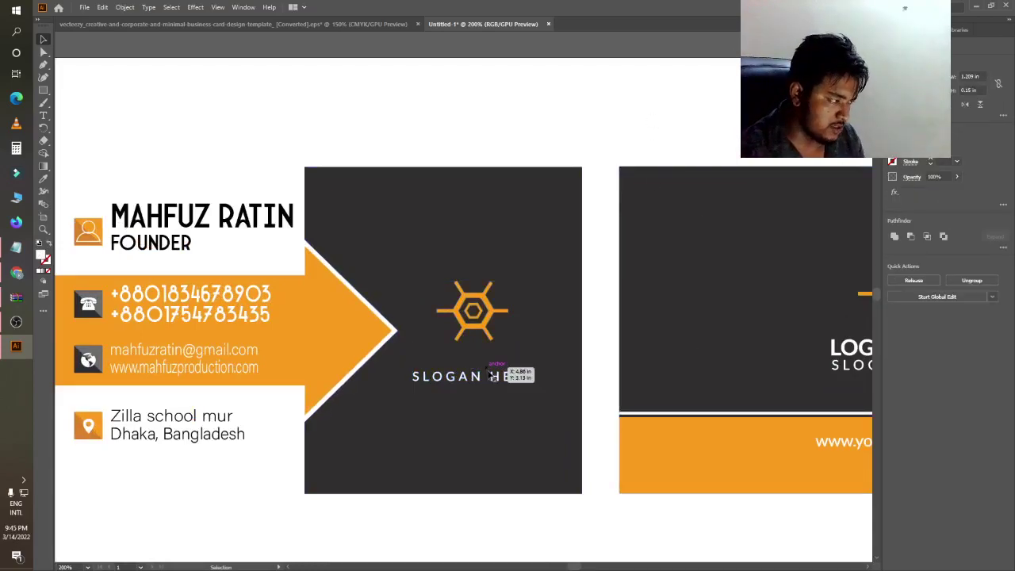
- Delete the SLOGAN HERE text, undoing an accidental deletion of the card background
left_click(498, 381)
key("Delete")
left_click(500, 382)
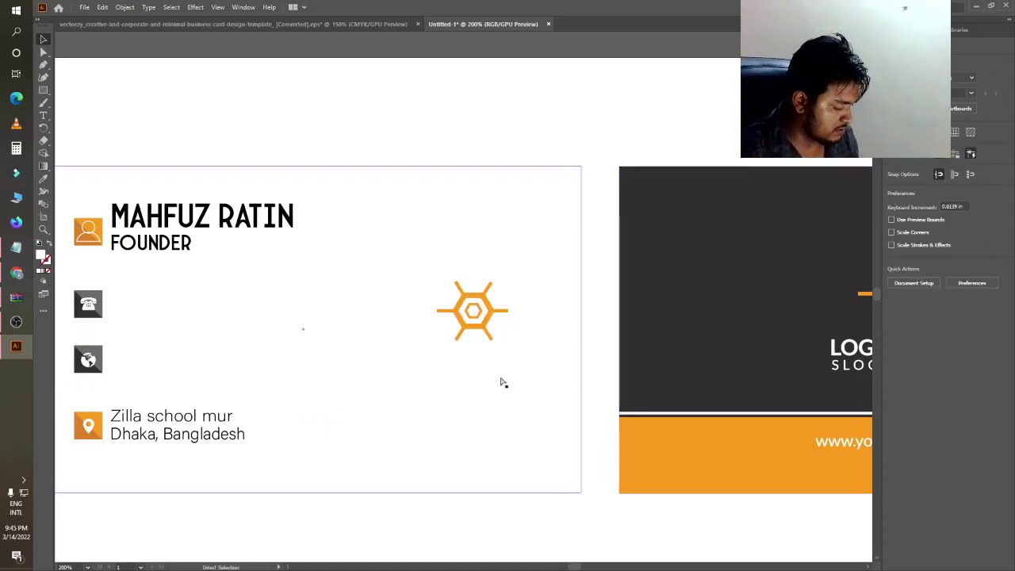
key("ctrl+z")
left_click(596, 84)
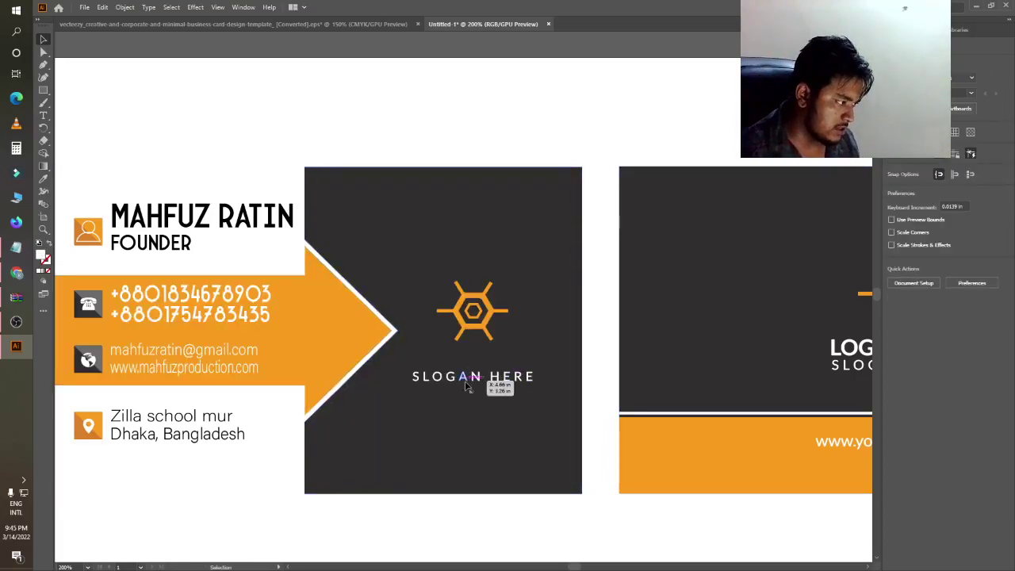
left_click(468, 386)
key("Delete")
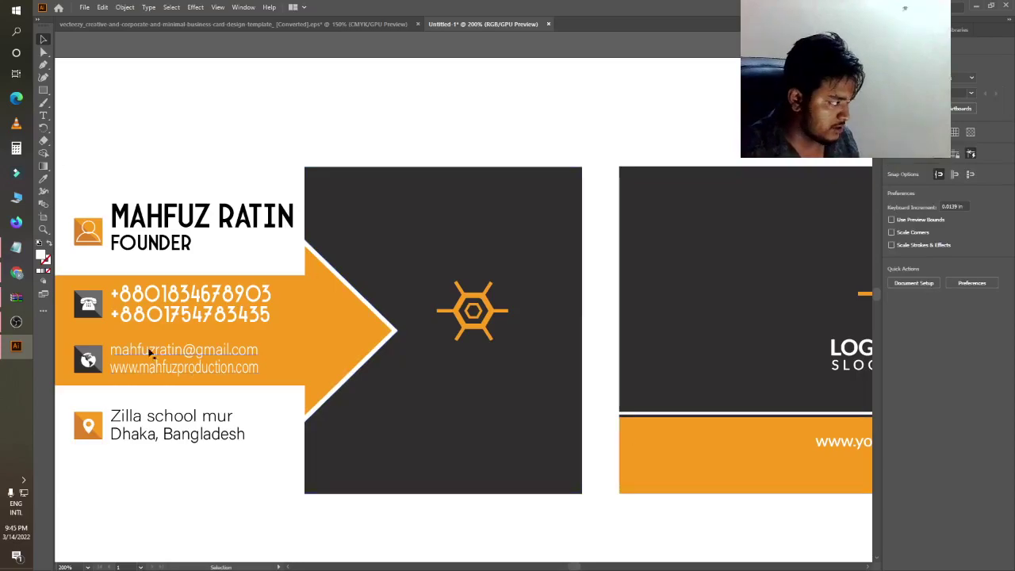
- Add 'Dream It Institute' below the logo, centred and enlarged
key("t")
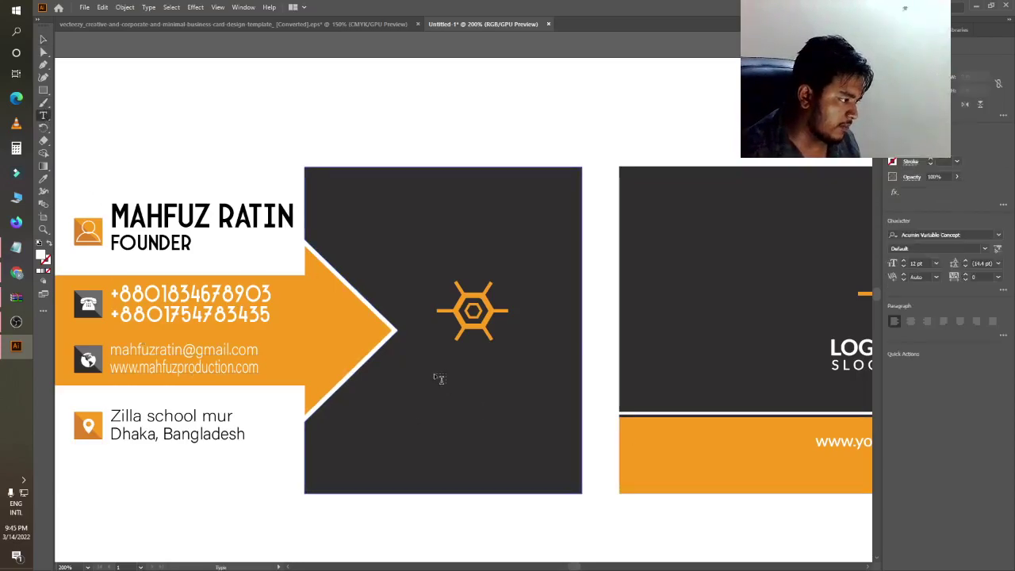
left_click(439, 377)
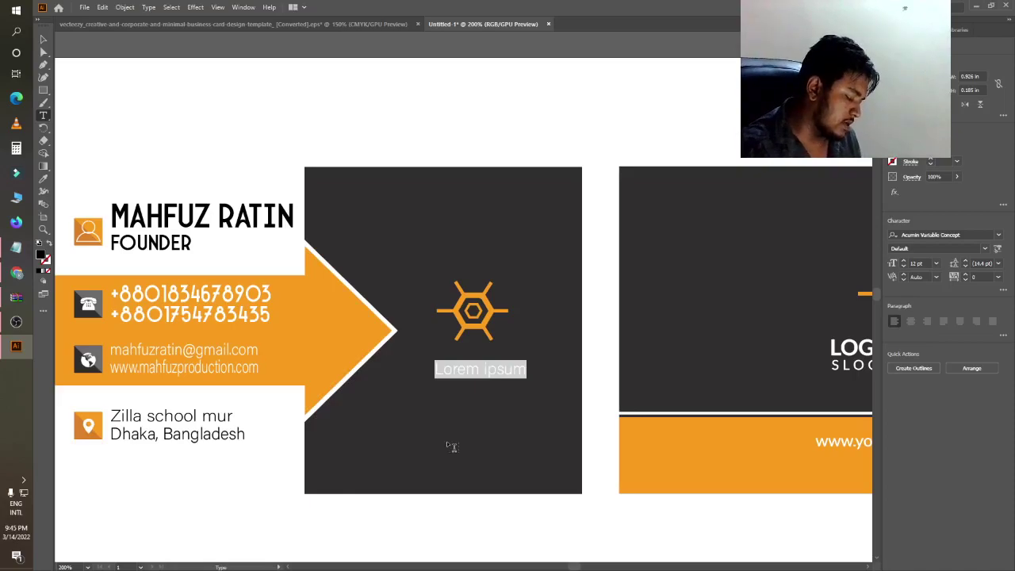
key("BackSpace")
type("Dr")
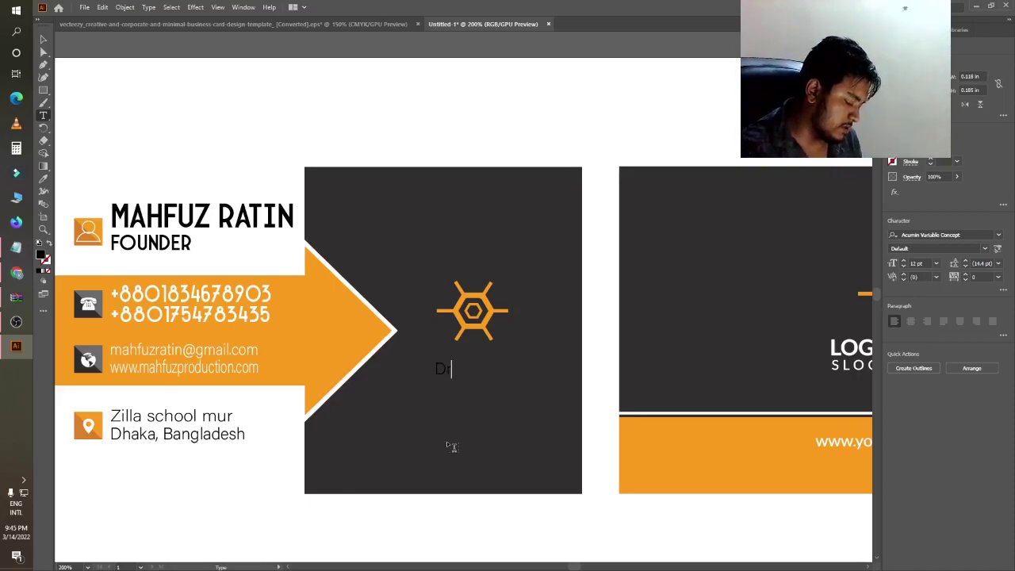
type("eam It ")
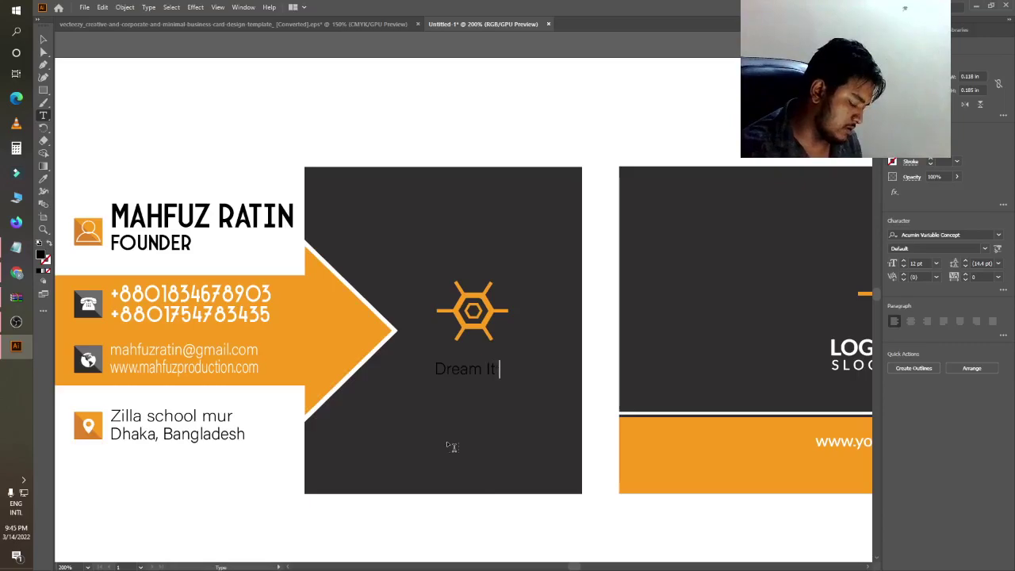
type("Institute")
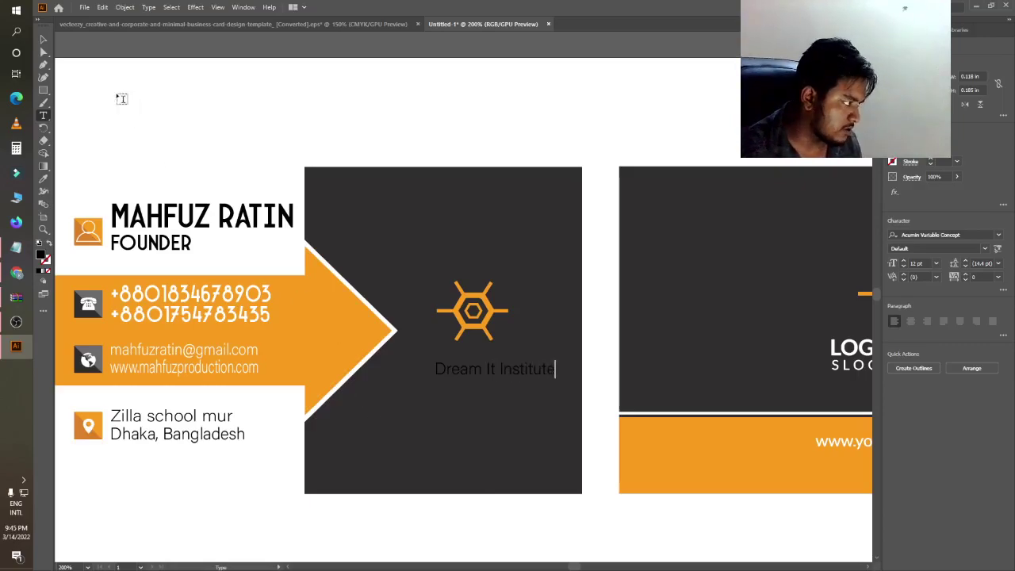
left_click(43, 40)
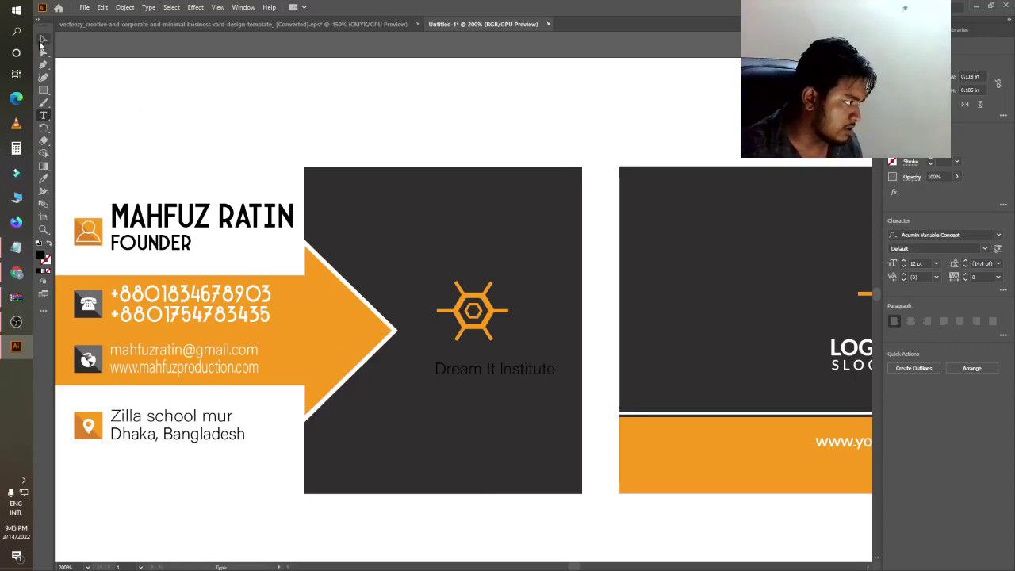
left_click_drag(502, 376, 559, 361)
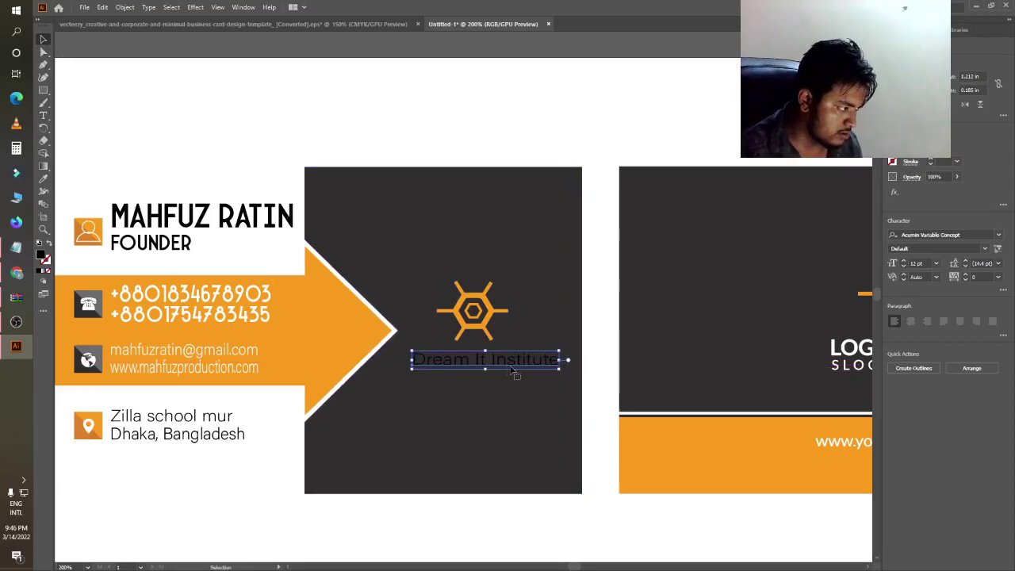
left_click_drag(485, 369, 485, 375)
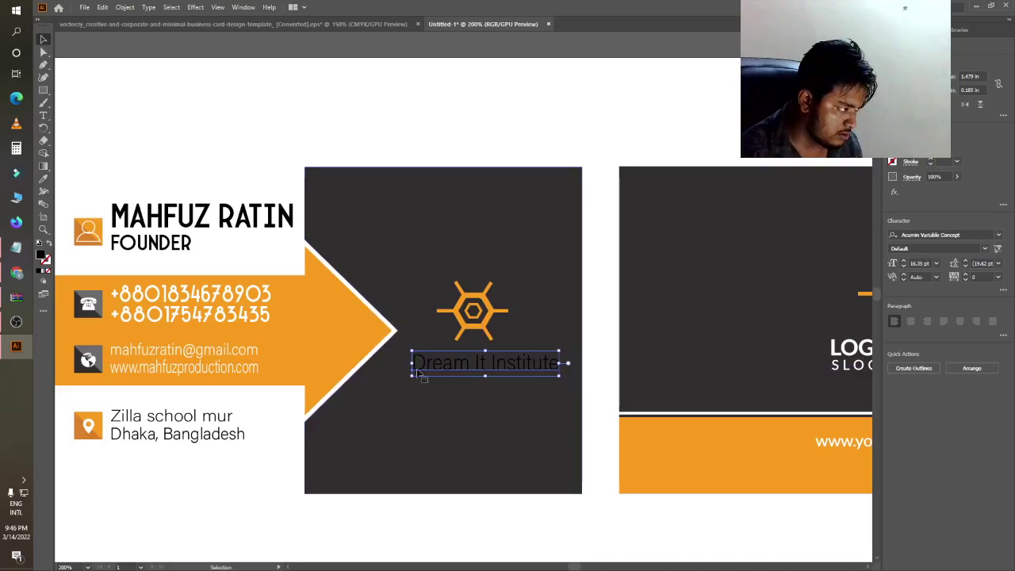
- Colour the 'Dream It Institute' text white
double_click(40, 254)
left_click_drag(349, 412, 283, 365)
left_click(531, 370)
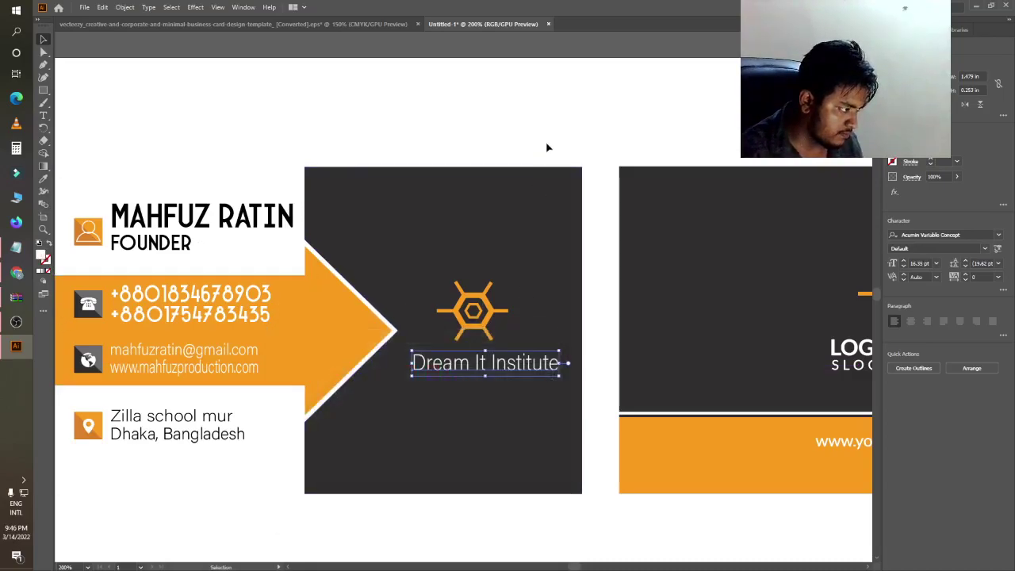
left_click(545, 151)
scroll(476, 238, "down", 3)
scroll(463, 282, "up", 2)
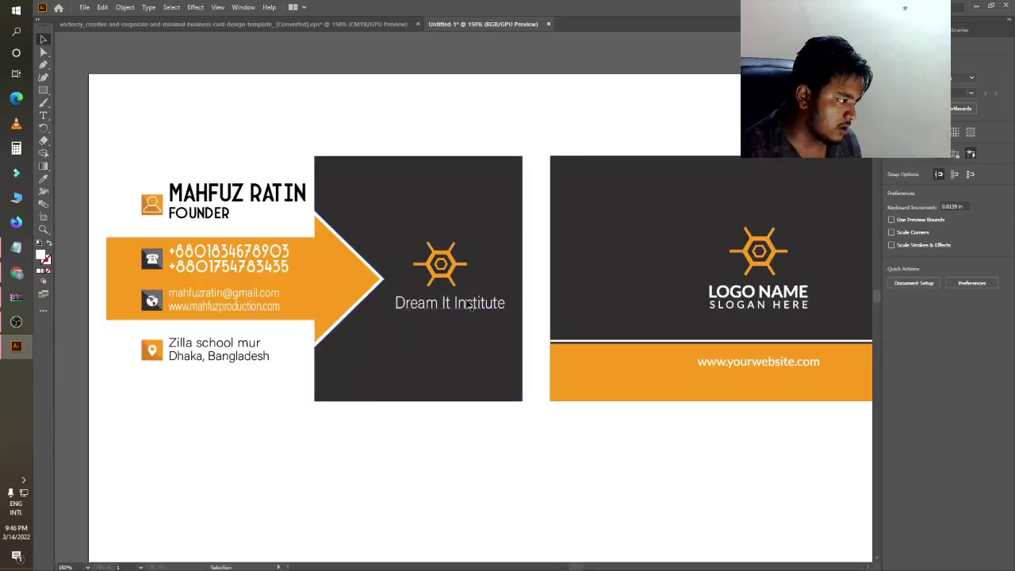
- Switch briefly to OBS Studio and back to the Illustrator document
left_click(444, 305)
left_click(539, 114)
scroll(475, 184, "down", 2)
left_click(2, 330)
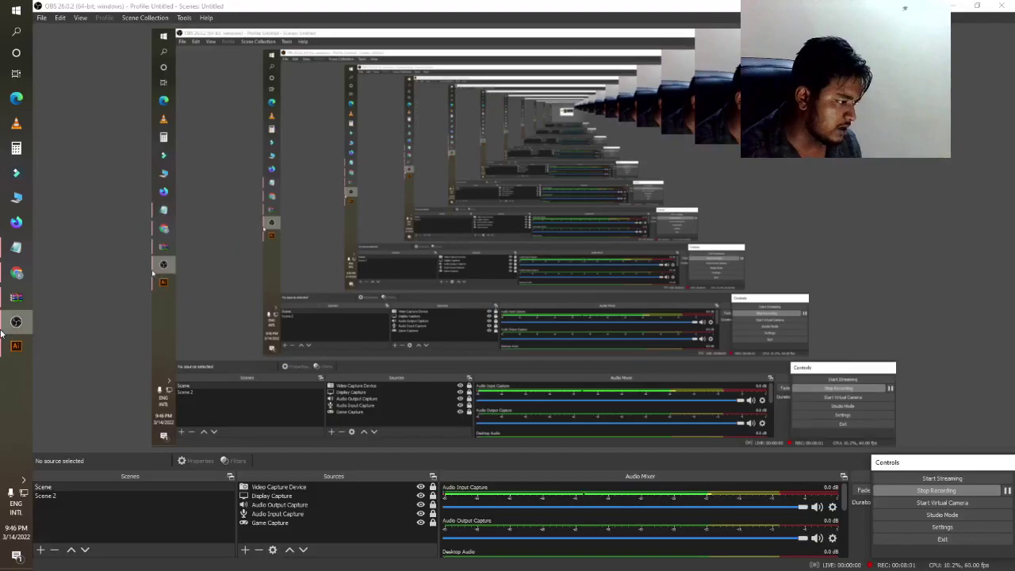
left_click(16, 345)
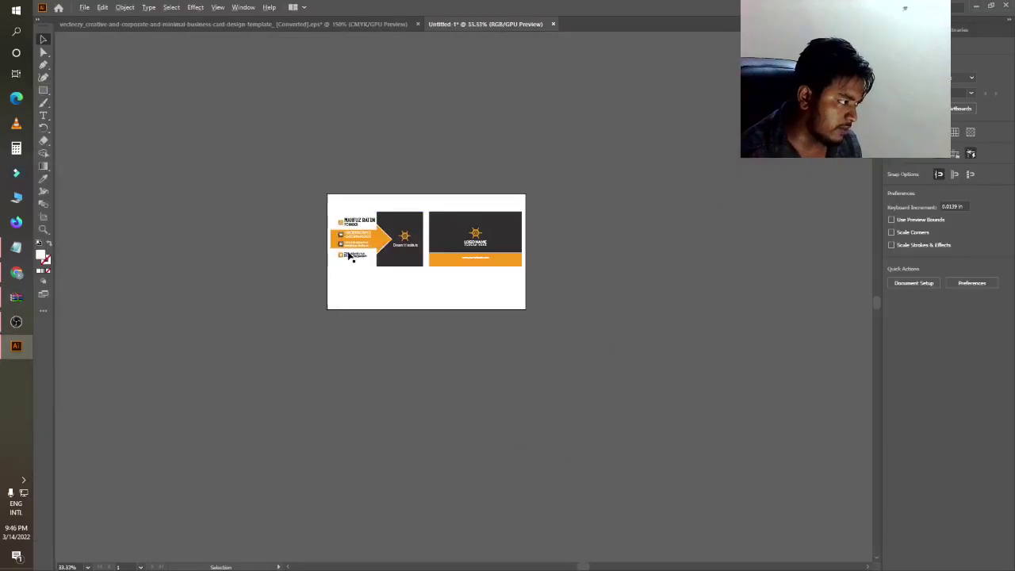
scroll(294, 282, "up", 2)
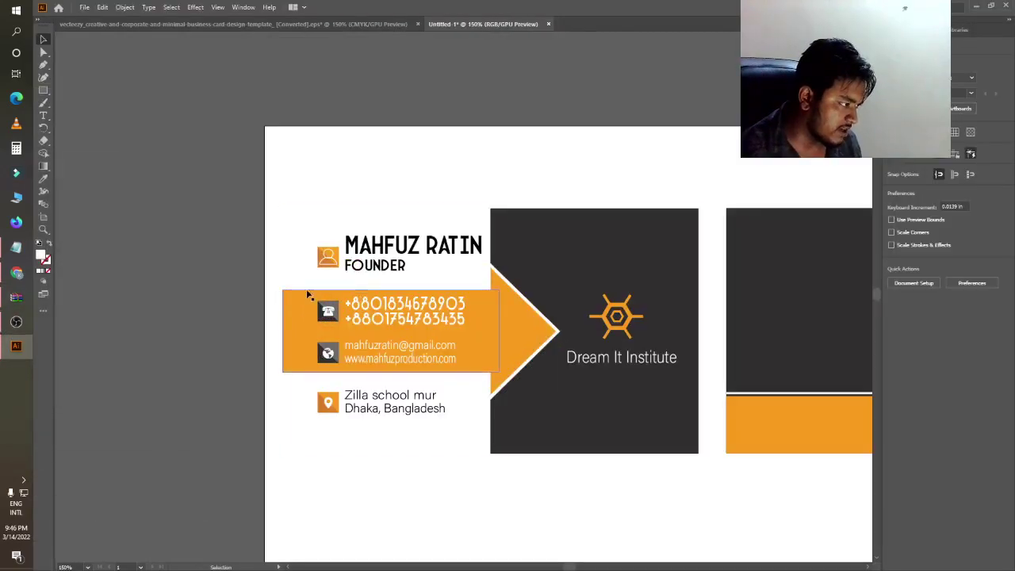
scroll(419, 347, "down", 1)
- Delete the hexagon logo from the dark card
left_click(612, 279)
key("Delete")
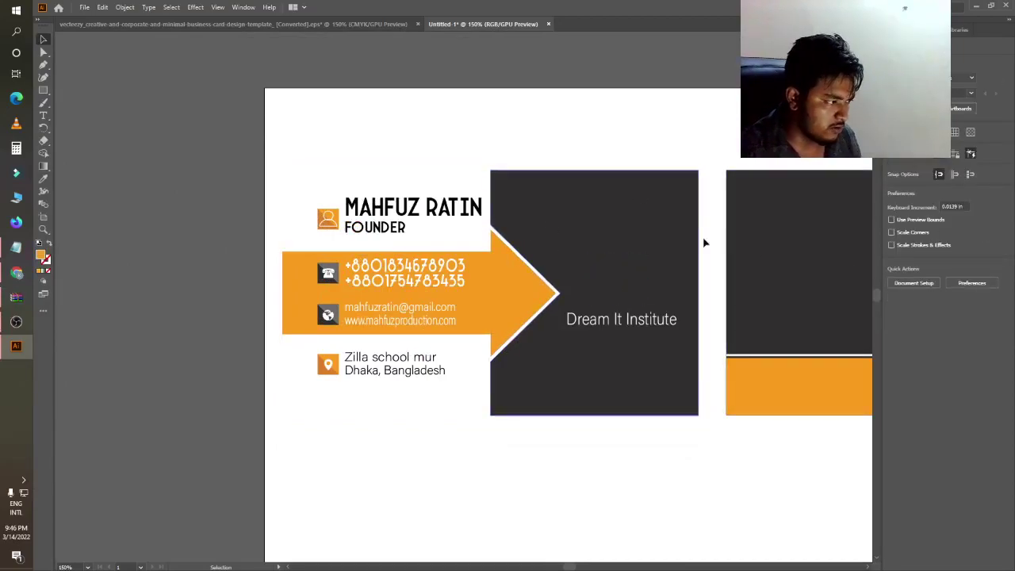
key("ctrl+z")
scroll(610, 259, "down", 2)
scroll(603, 253, "up", 1)
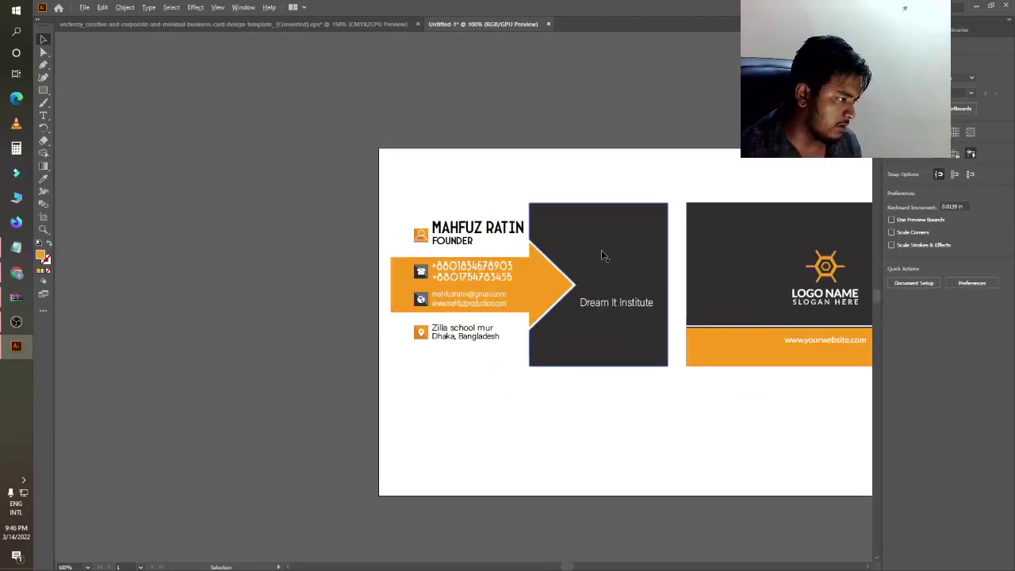
left_click(613, 227)
- Fill the left card's background rectangle with crimson
left_click(344, 215)
left_click(399, 218)
double_click(40, 256)
left_click_drag(339, 393, 367, 417)
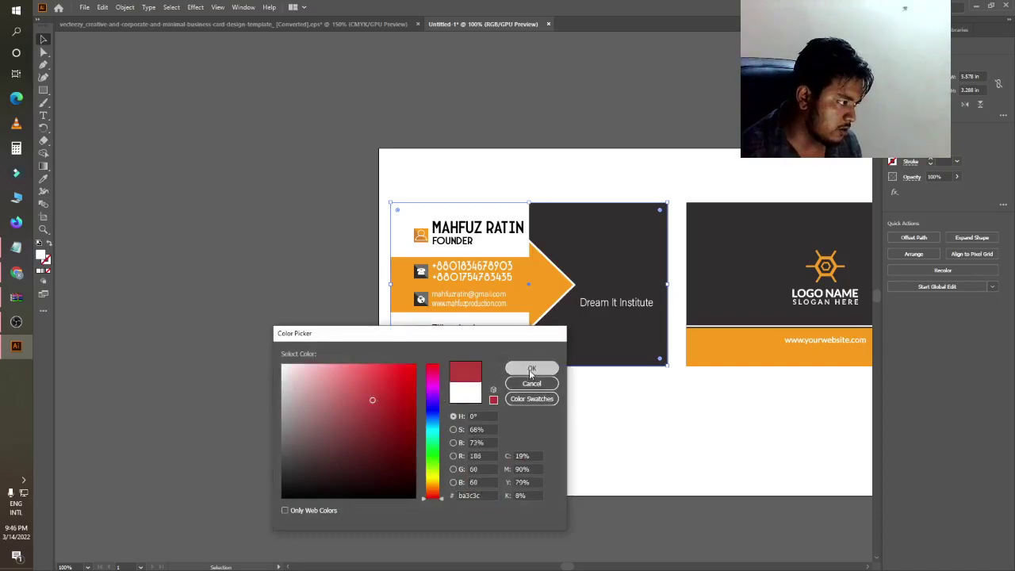
left_click(531, 368)
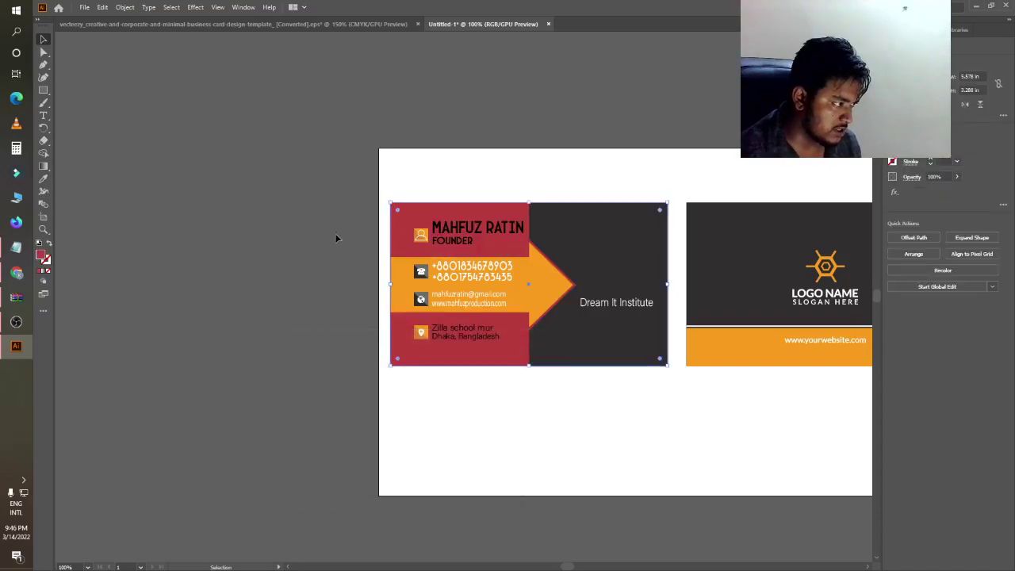
- Make the name and FOUNDER title white
left_click(458, 231)
double_click(41, 257)
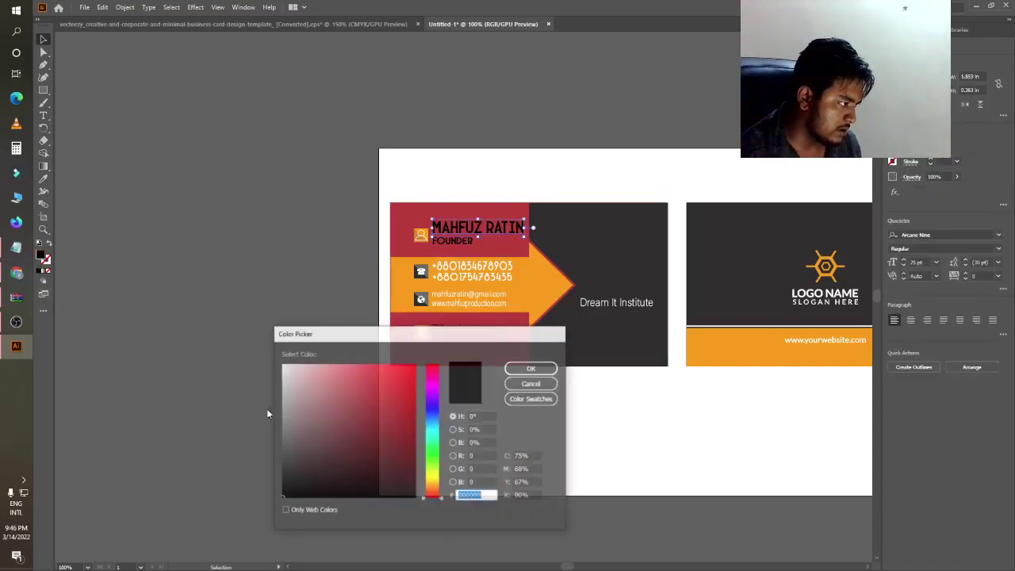
left_click(531, 368)
left_click(452, 240)
double_click(40, 258)
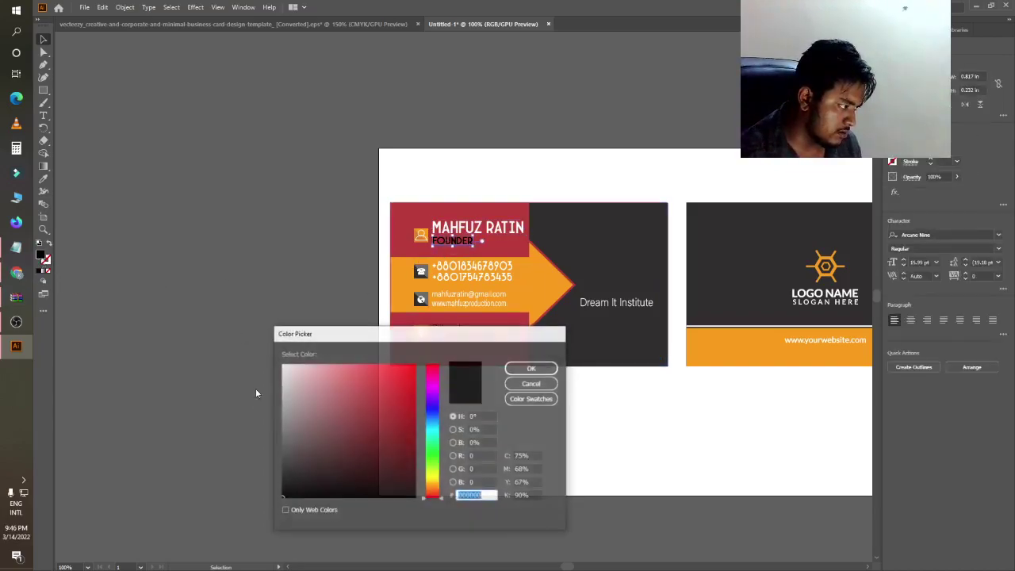
left_click(531, 368)
- Set both address lines to white (ffffff) and zoom out to the whole card
left_click(463, 327)
double_click(40, 258)
type("ffffff")
left_click(531, 368)
left_click(251, 380)
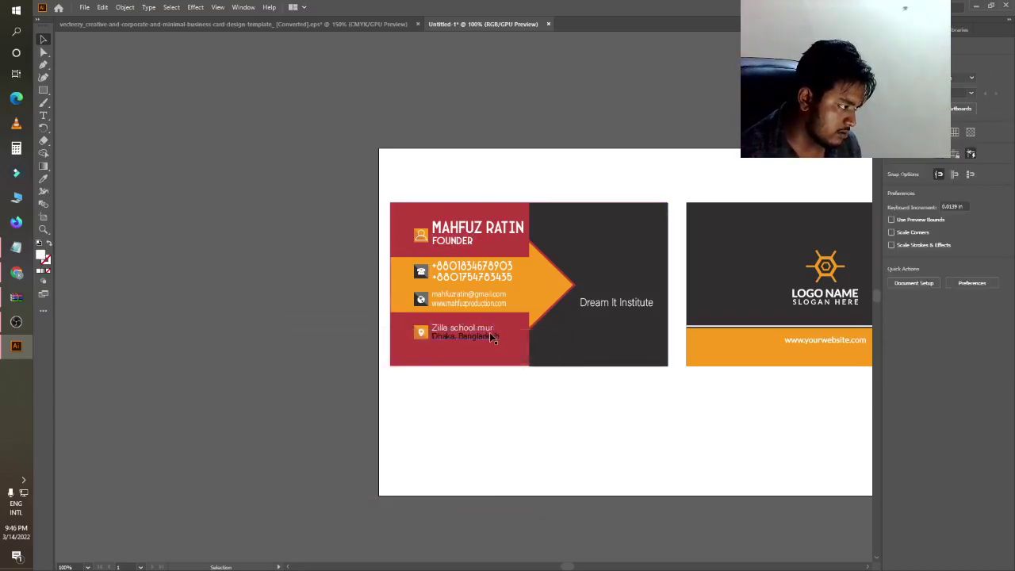
double_click(40, 258)
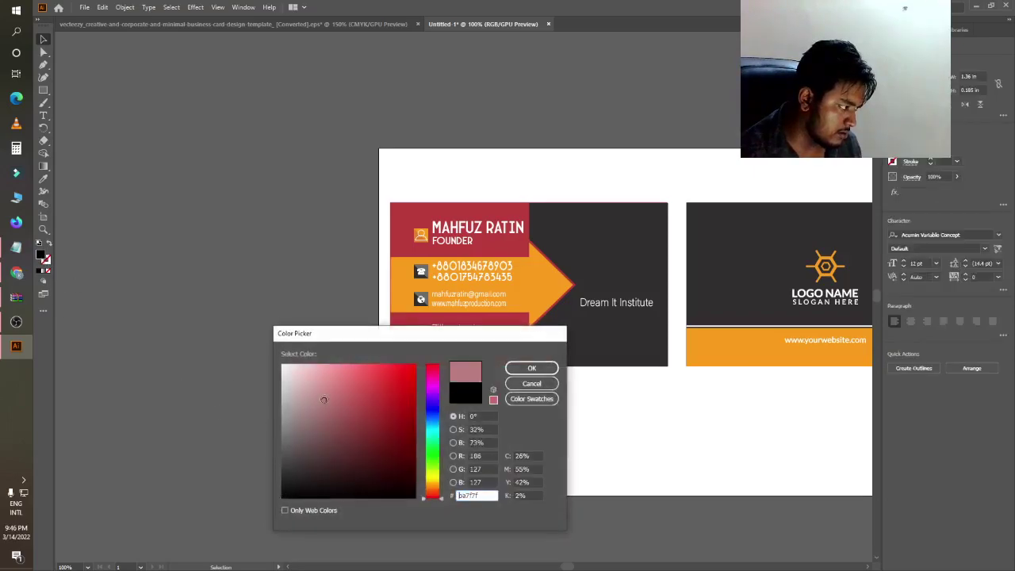
type("ffffff")
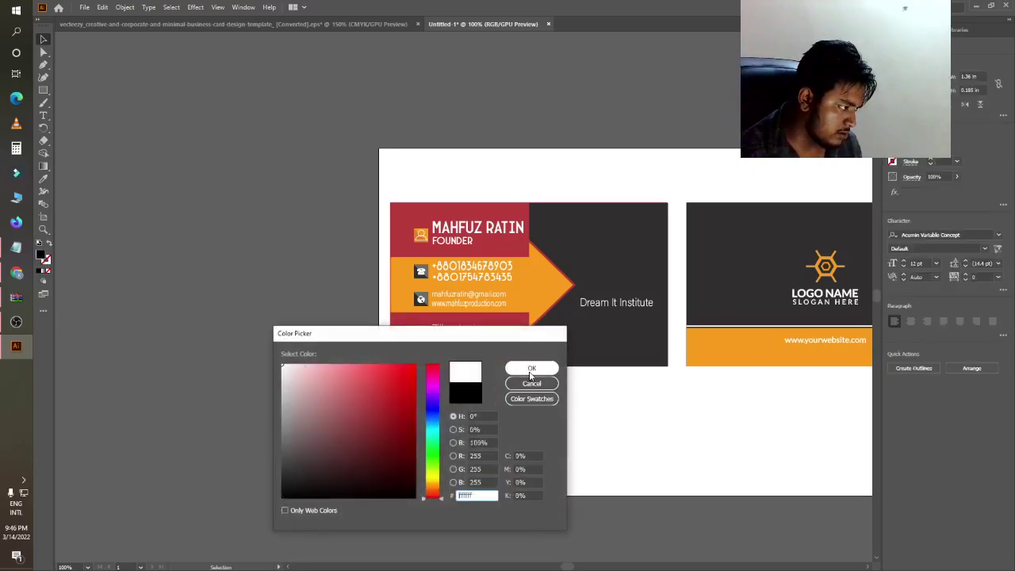
left_click(531, 368)
left_click(172, 351)
key("ctrl+minus")
key("ctrl+minus")
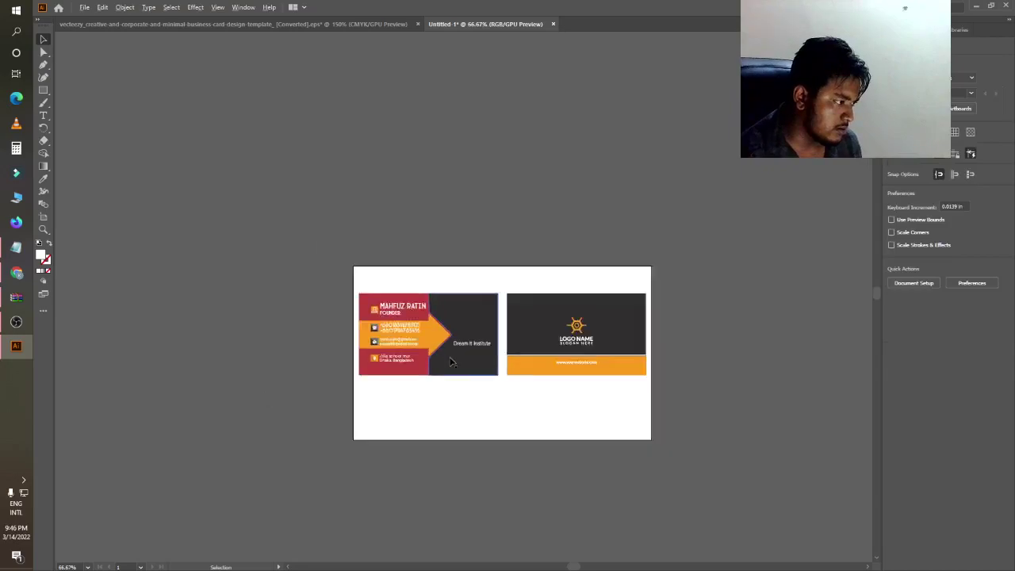
- Zoom in and out to inspect the finished crimson card, then switch back to OBS Studio
key("ctrl+plus")
key("ctrl+plus")
key("ctrl+minus")
key("ctrl+minus")
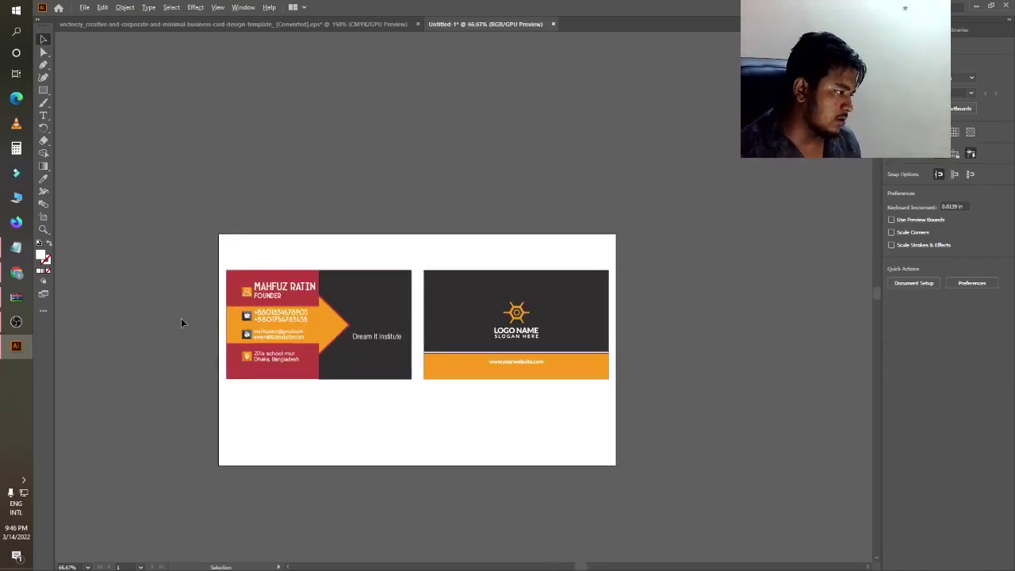
key("ctrl+plus")
scroll(202, 329, "up", 3)
scroll(301, 376, "down", 1)
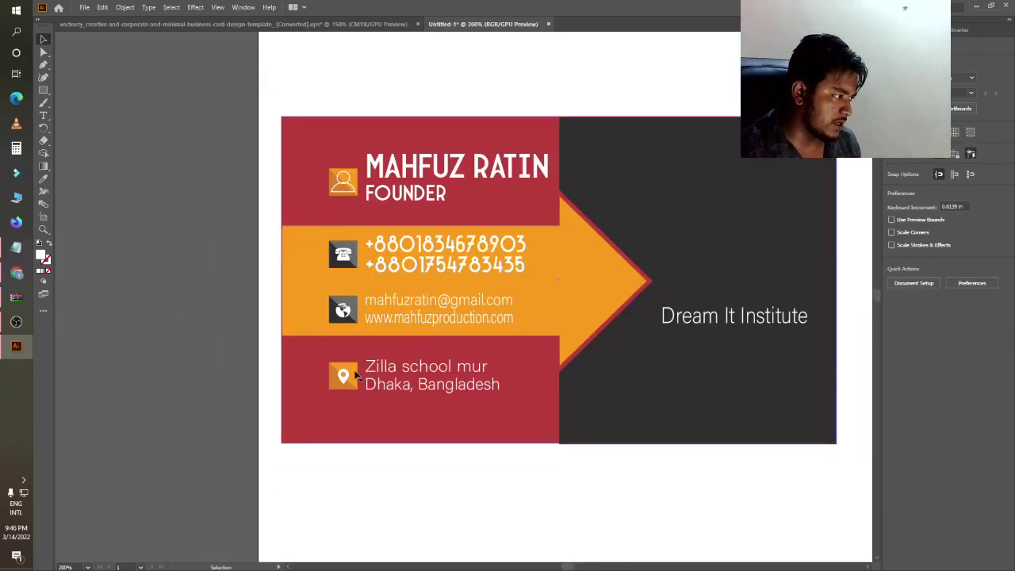
scroll(297, 385, "down", 1)
scroll(307, 369, "up", 2)
scroll(307, 370, "down", 2)
scroll(304, 367, "up", 1)
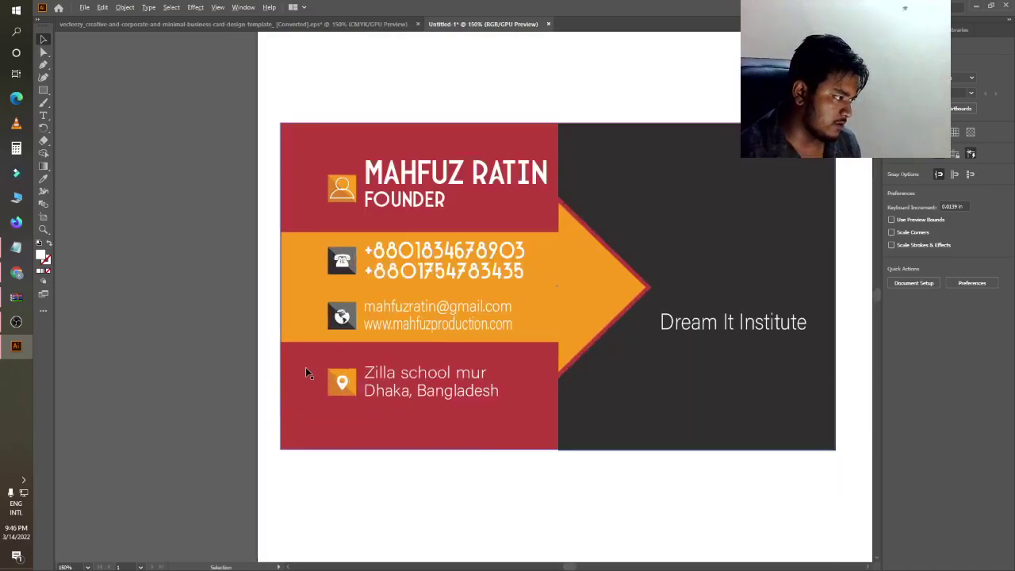
left_click(3, 321)
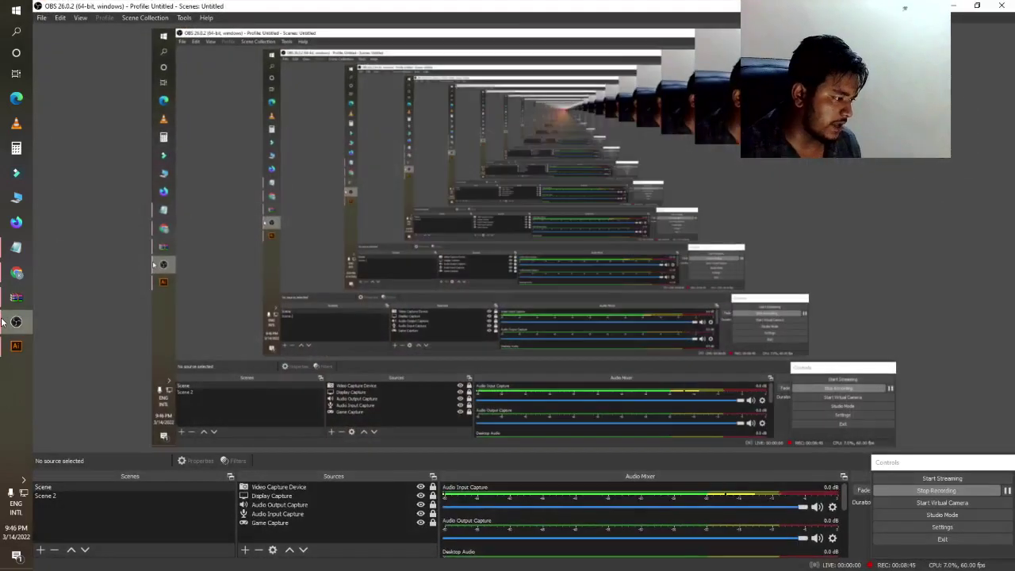